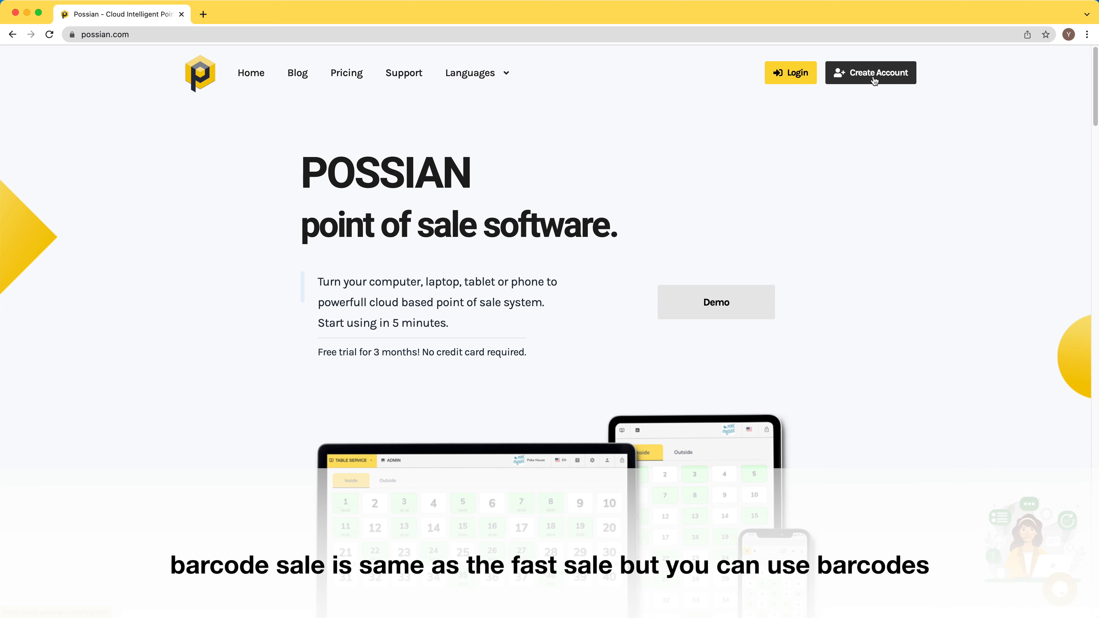
Step: Start a new account and enter the holder's name, e-mail, phone number, password and confirmation
{"action": "left_click", "coordinate": [874, 74]}
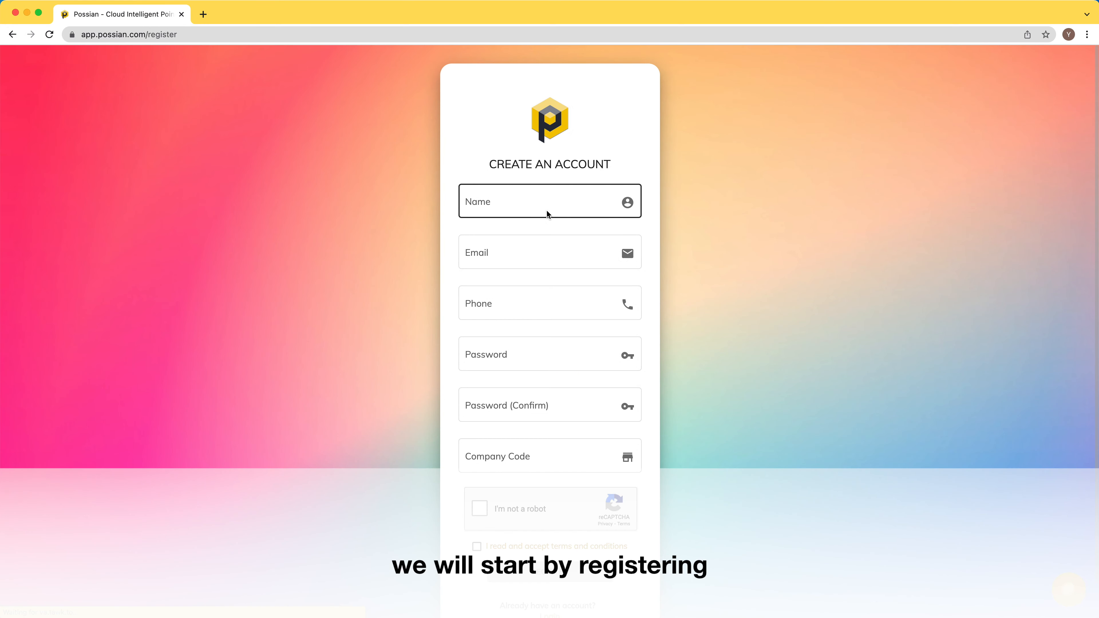
{"action": "left_click", "coordinate": [547, 211]}
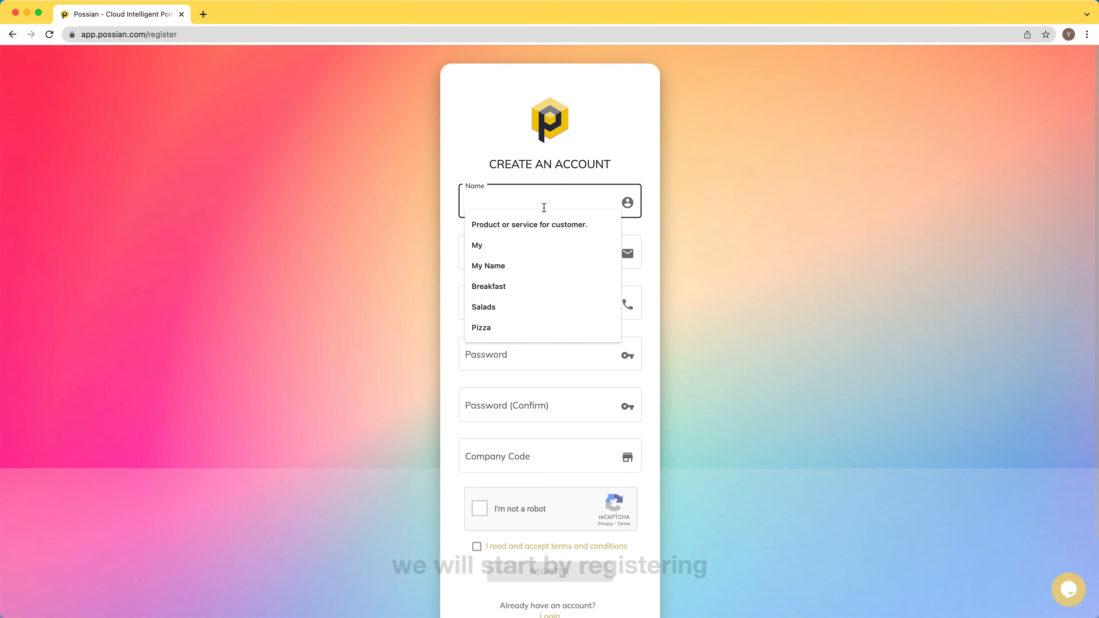
{"action": "type", "text": "My Name"}
{"action": "key", "text": "Tab"}
{"action": "type", "text": "mymail@email.com"}
{"action": "key", "text": "Tab"}
{"action": "type", "text": "12345678"}
{"action": "key", "text": "Tab"}
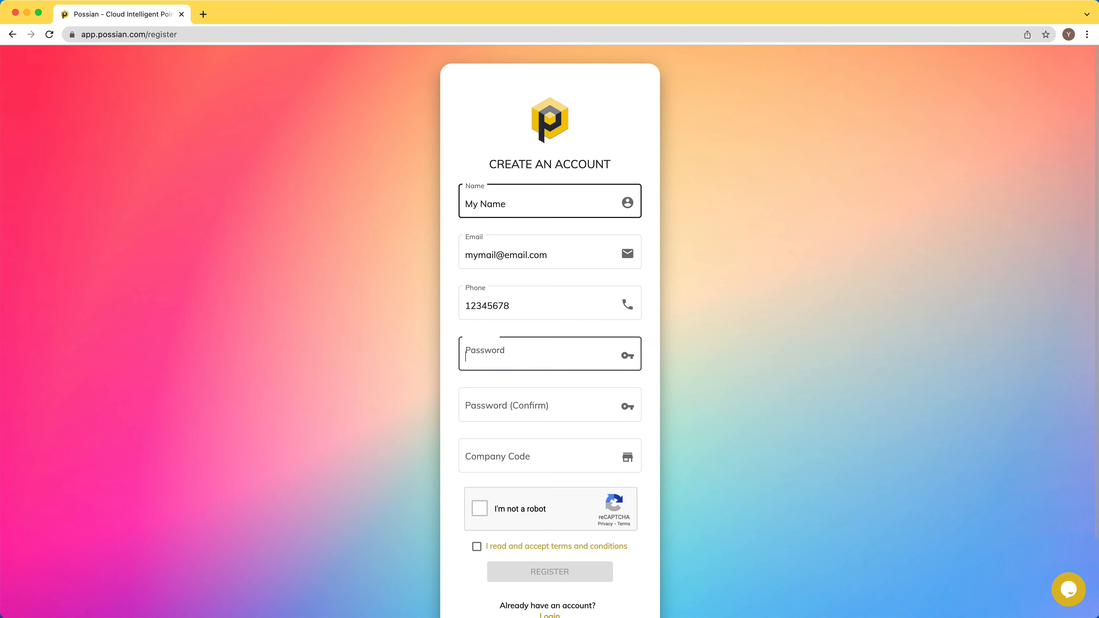
{"action": "type", "text": "password"}
{"action": "key", "text": "Tab"}
{"action": "type", "text": "password"}
Step: Add the company code, pass reCAPTCHA, accept the terms, register and log in
{"action": "key", "text": "Tab"}
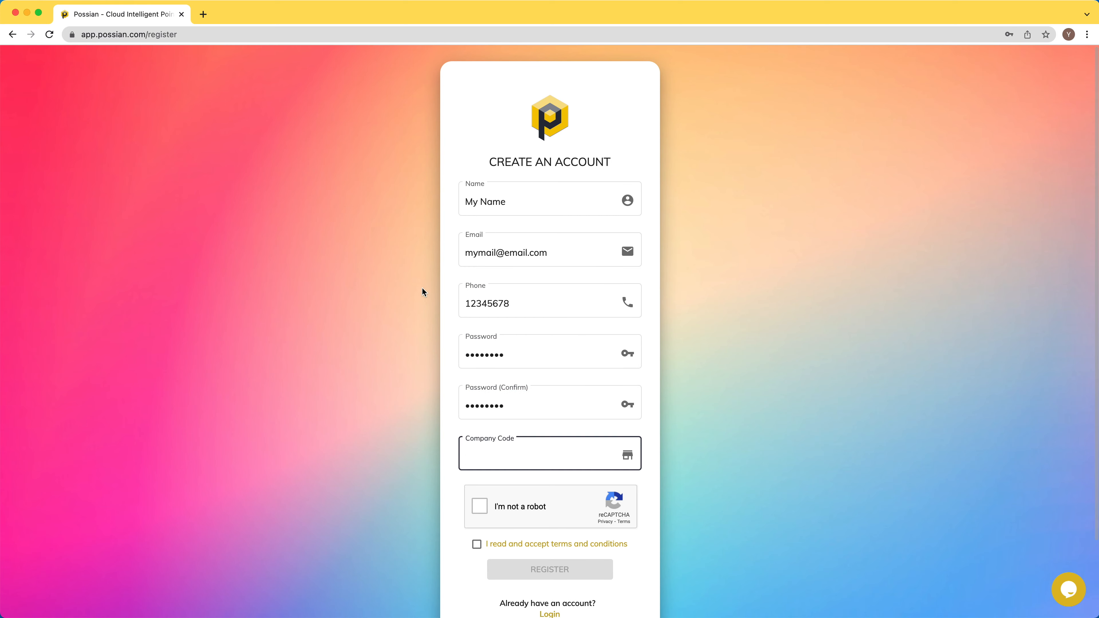
{"action": "scroll", "coordinate": [406, 298], "scroll_direction": "down", "scroll_amount": 1}
{"action": "type", "text": "mycomn"}
{"action": "key", "text": "BackSpace"}
{"action": "type", "text": "panycode"}
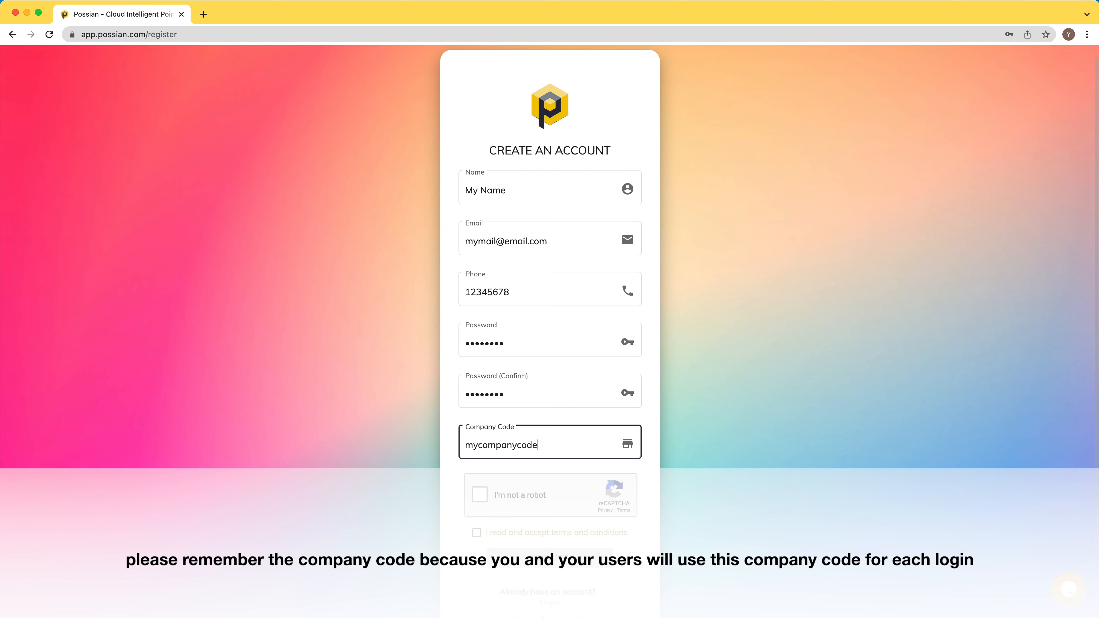
{"action": "left_click", "coordinate": [480, 494]}
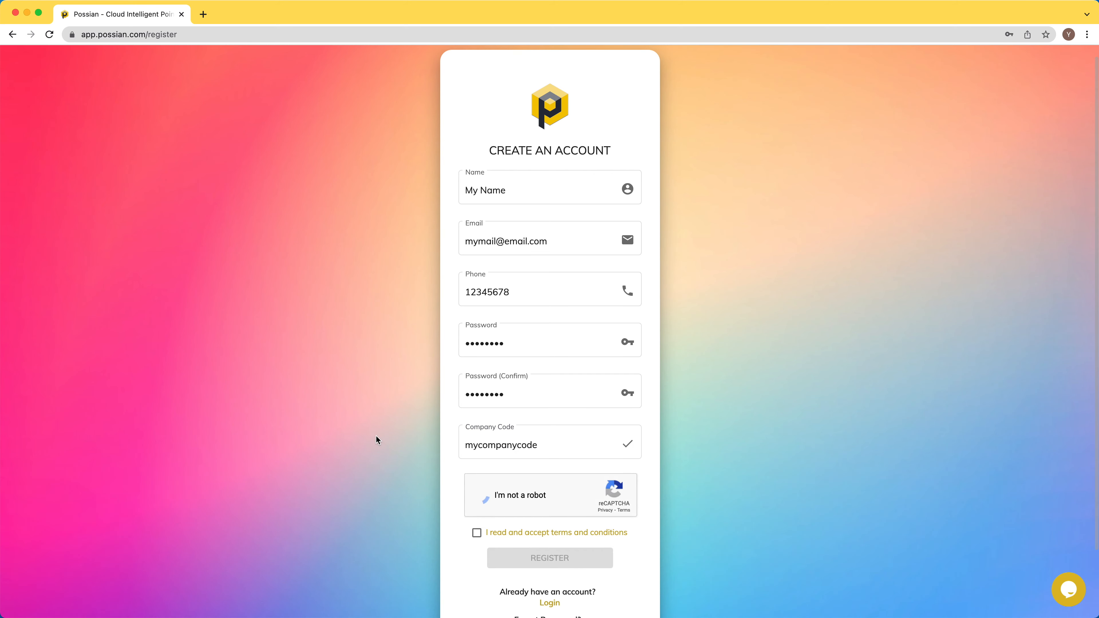
{"action": "left_click", "coordinate": [476, 533]}
{"action": "scroll", "coordinate": [412, 468], "scroll_direction": "down", "scroll_amount": 3}
{"action": "left_click", "coordinate": [532, 486]}
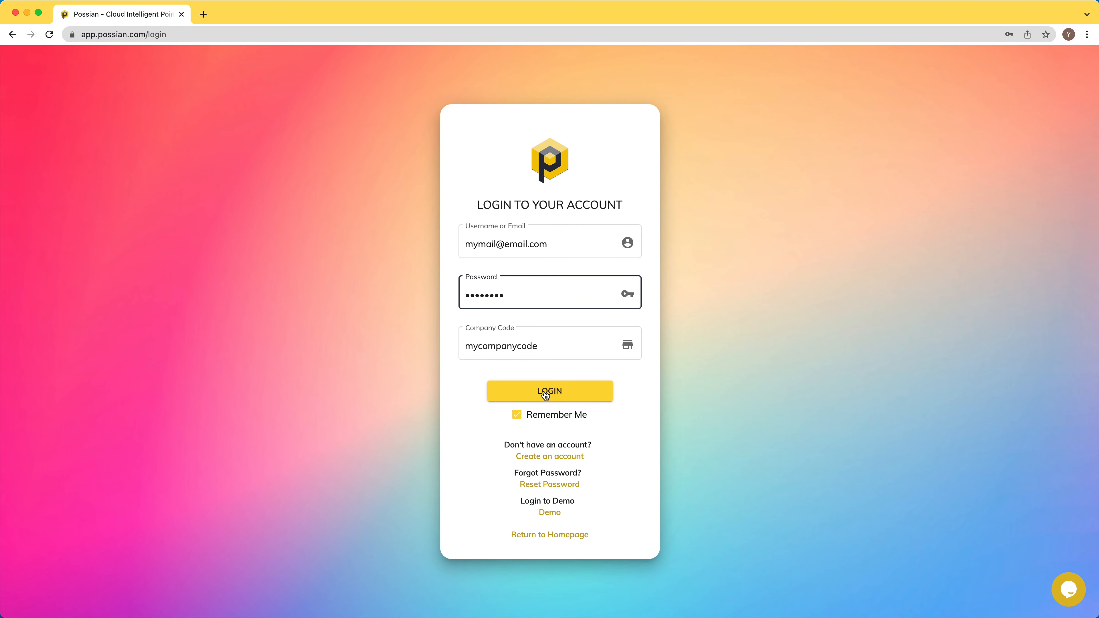
{"action": "left_click", "coordinate": [545, 392]}
Step: Enter store name My Retail Store, city Miami, a custom Other store type, and enable Fast Sale
{"action": "left_click", "coordinate": [434, 172]}
{"action": "type", "text": "My"}
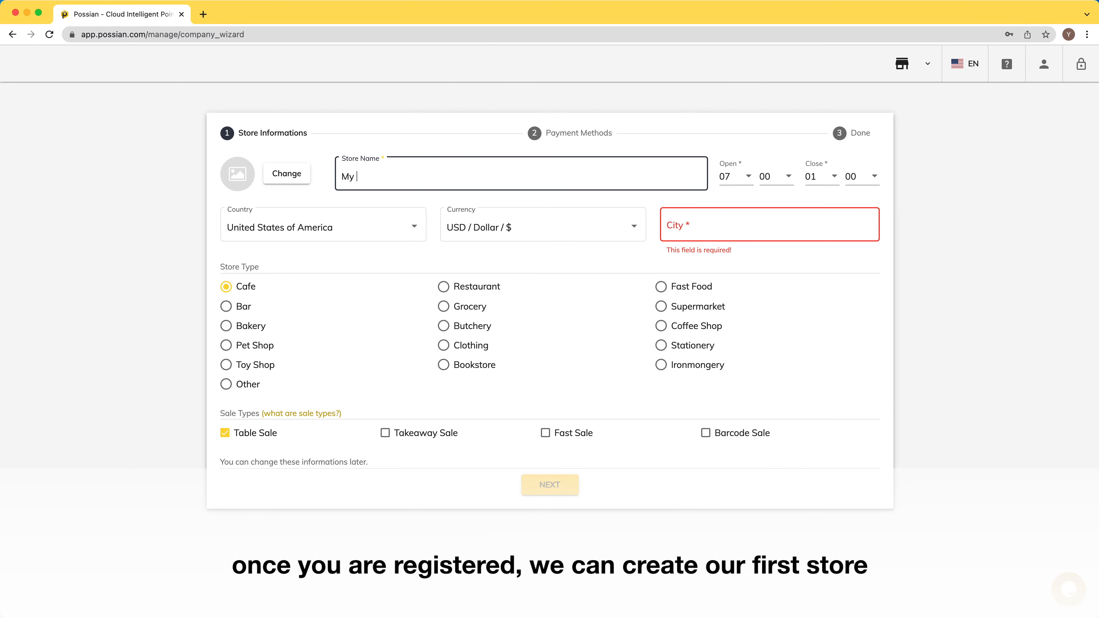
{"action": "type", "text": " Retail S"}
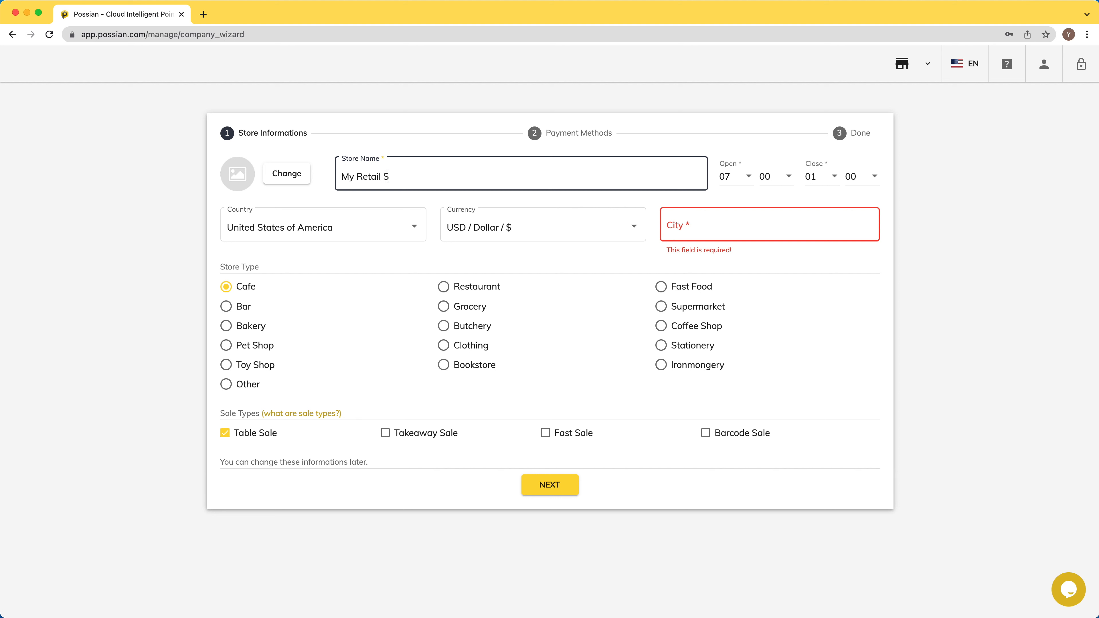
{"action": "type", "text": "tore"}
{"action": "key", "text": "Tab"}
{"action": "left_click", "coordinate": [705, 228]}
{"action": "type", "text": "Miami"}
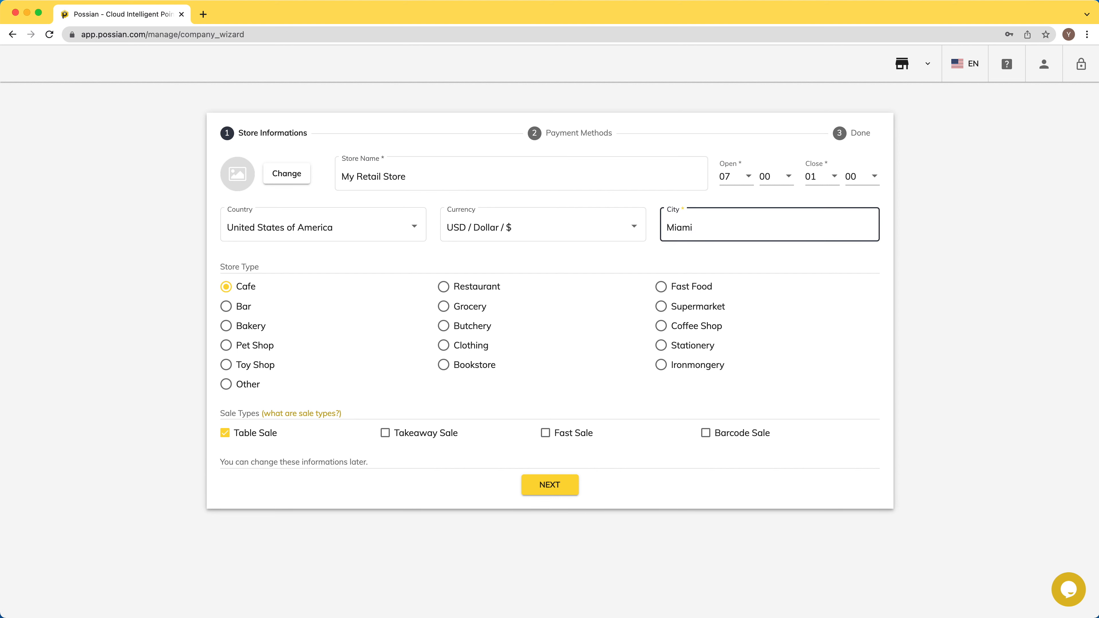
{"action": "left_click", "coordinate": [226, 384]}
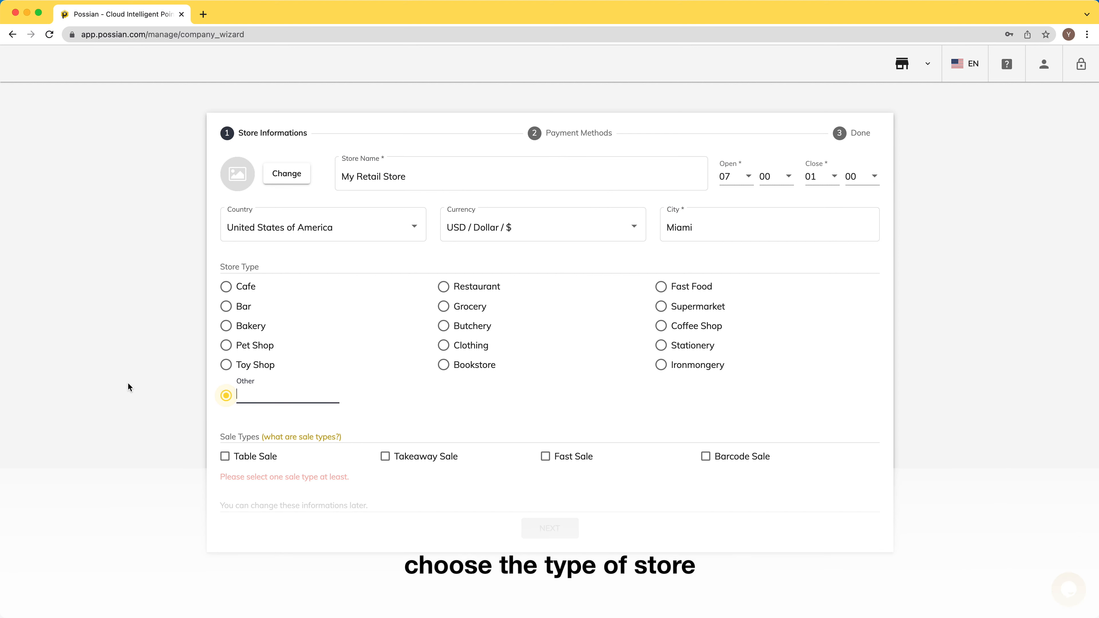
{"action": "type", "text": "My Retail Store"}
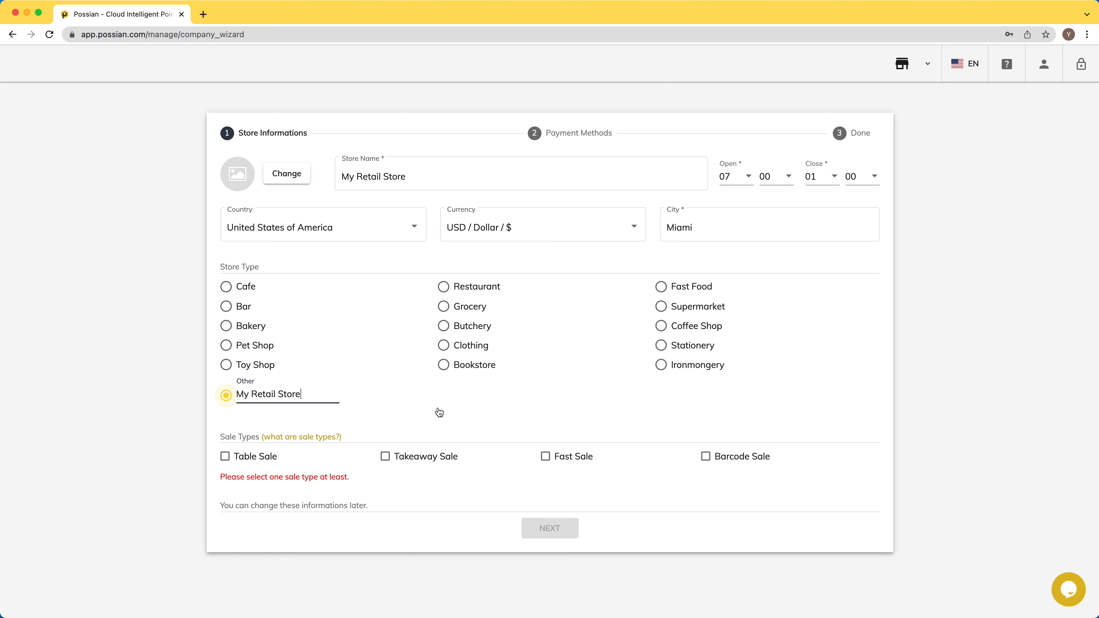
{"action": "left_click", "coordinate": [546, 456]}
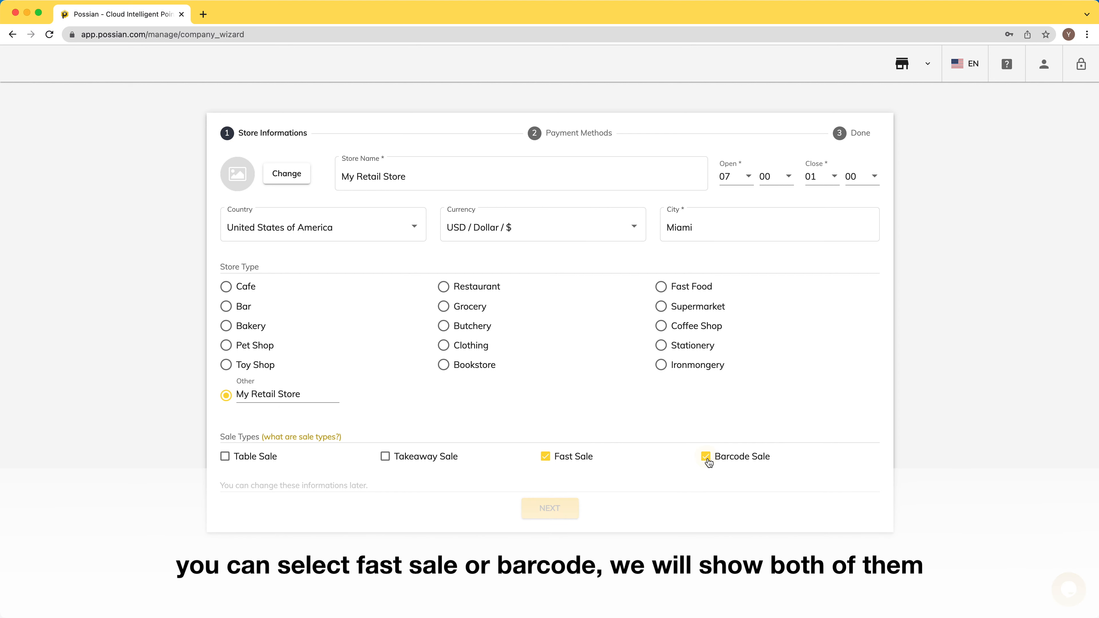
{"action": "left_click", "coordinate": [550, 508]}
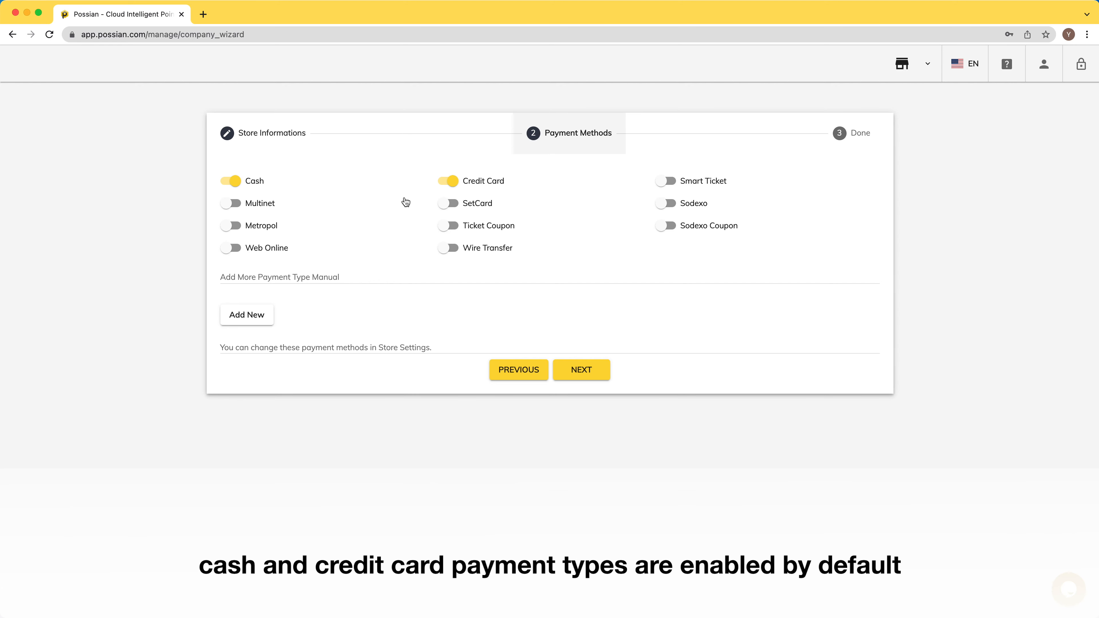
Step: Enable Sodexo, add a 'My Payment Type' payment method, and finish without sample menus and products
{"action": "left_click", "coordinate": [668, 205]}
{"action": "left_click", "coordinate": [258, 319]}
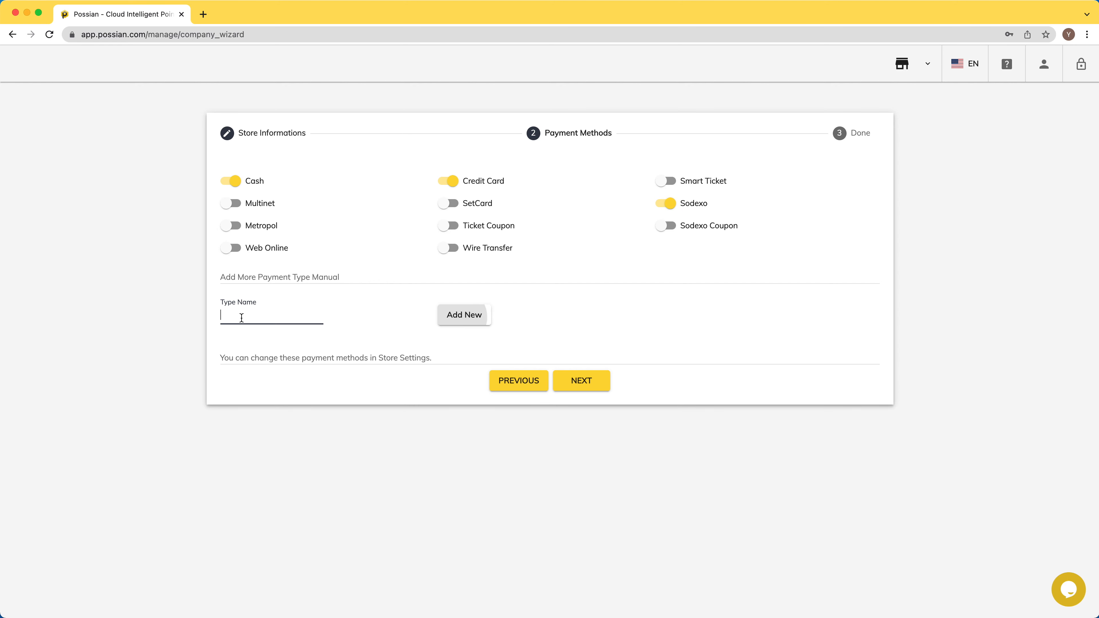
{"action": "type", "text": "My Payme"}
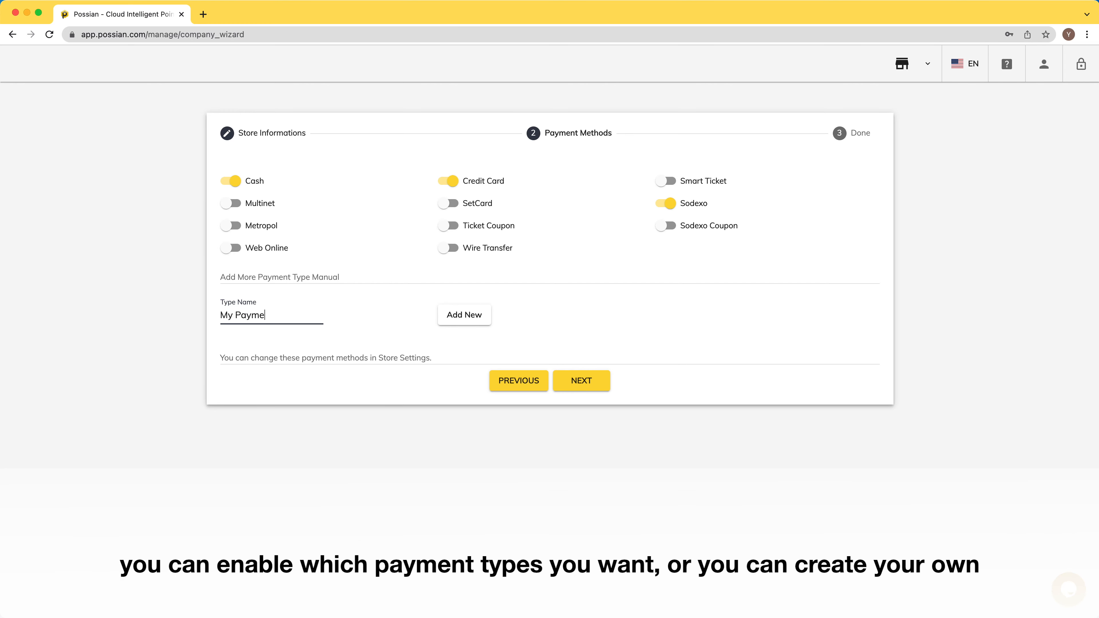
{"action": "type", "text": "nt Type"}
{"action": "left_click", "coordinate": [600, 379]}
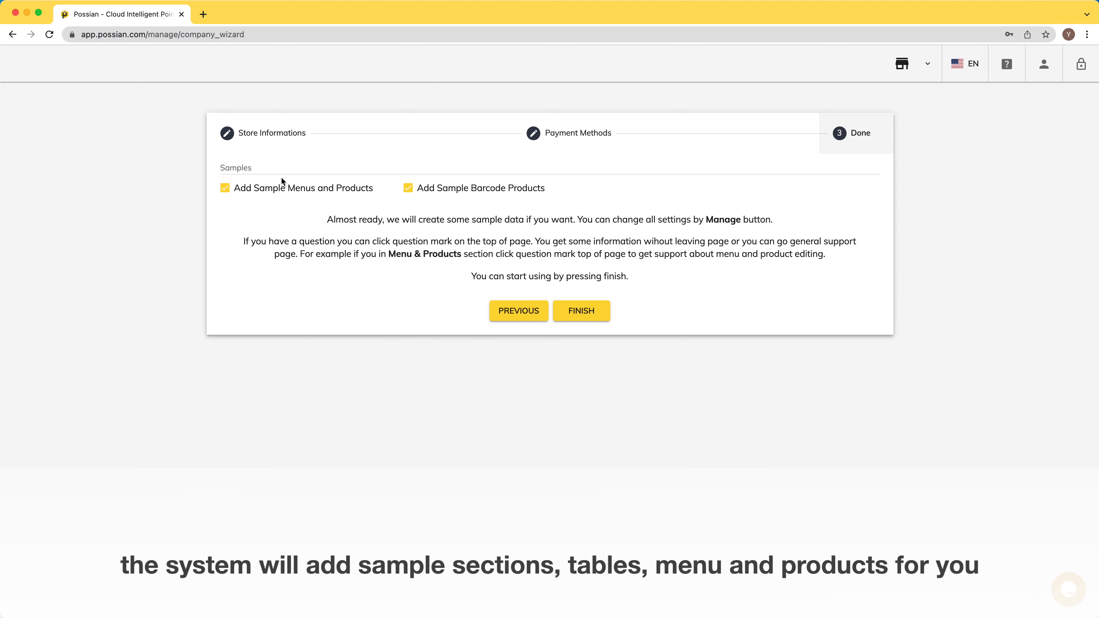
{"action": "left_click", "coordinate": [225, 188]}
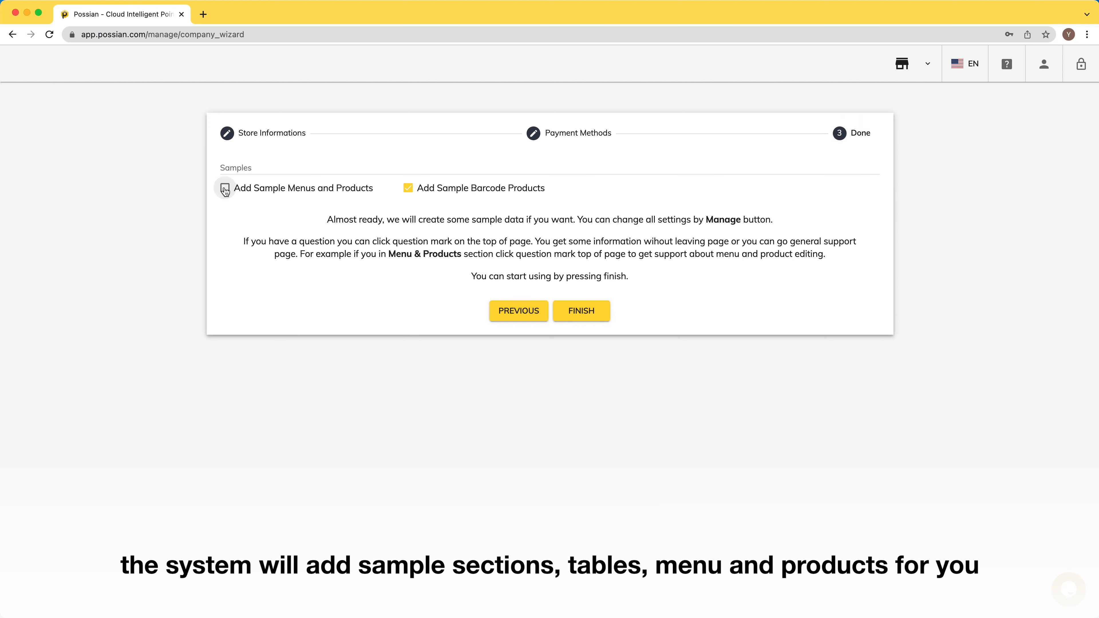
{"action": "left_click", "coordinate": [588, 315]}
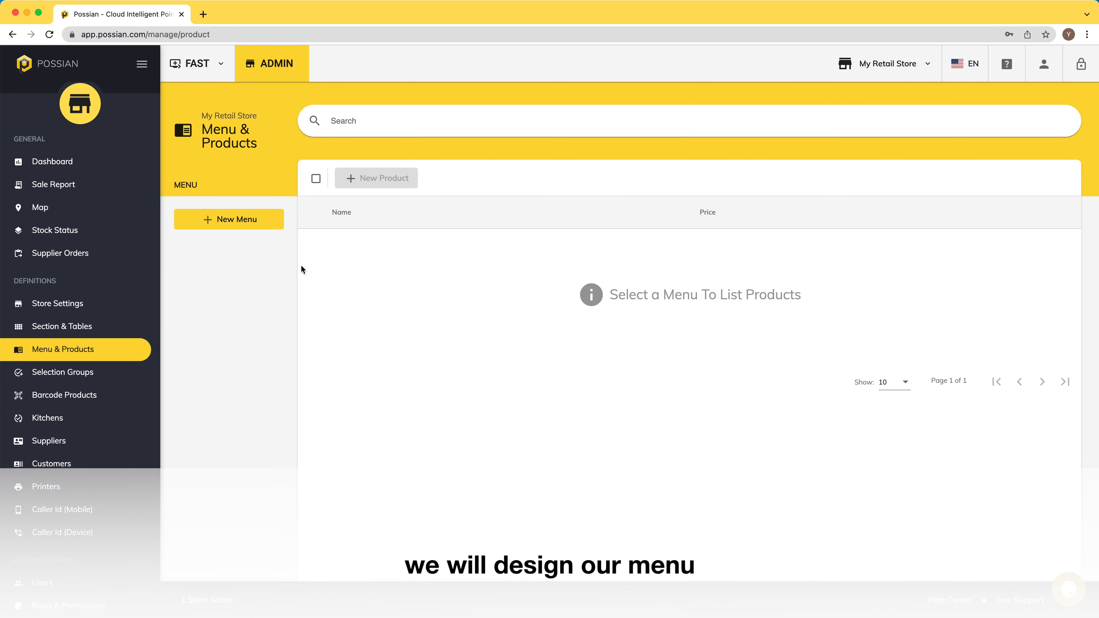
Step: Create the Hot Coffee, Cold Coffee and Filter Coffee menus
{"action": "left_click", "coordinate": [241, 220]}
{"action": "left_click", "coordinate": [429, 331]}
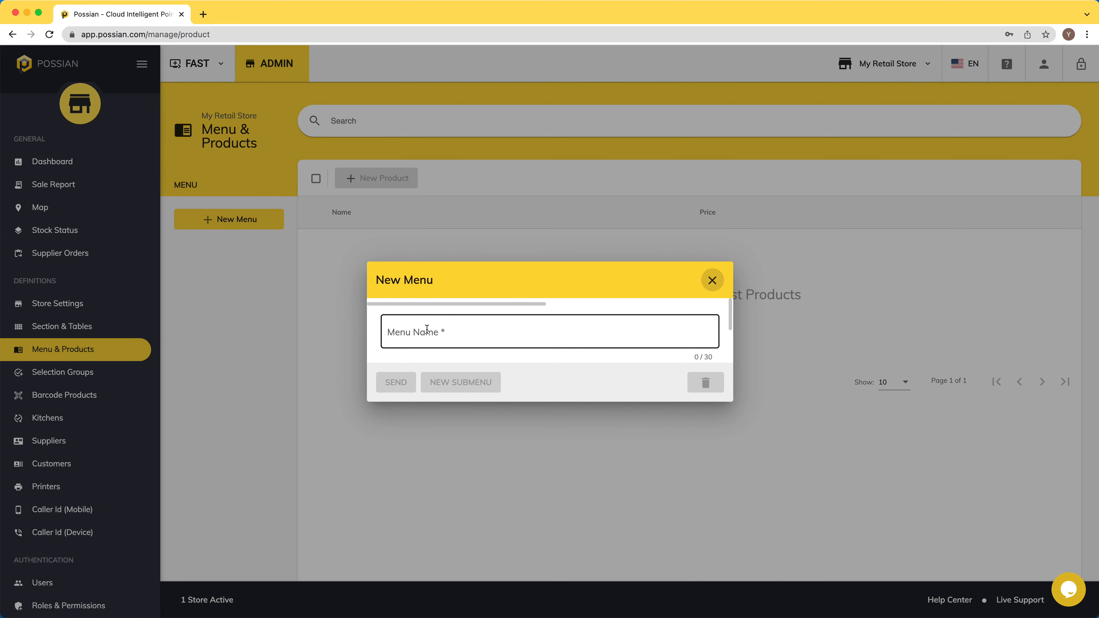
{"action": "type", "text": "H"}
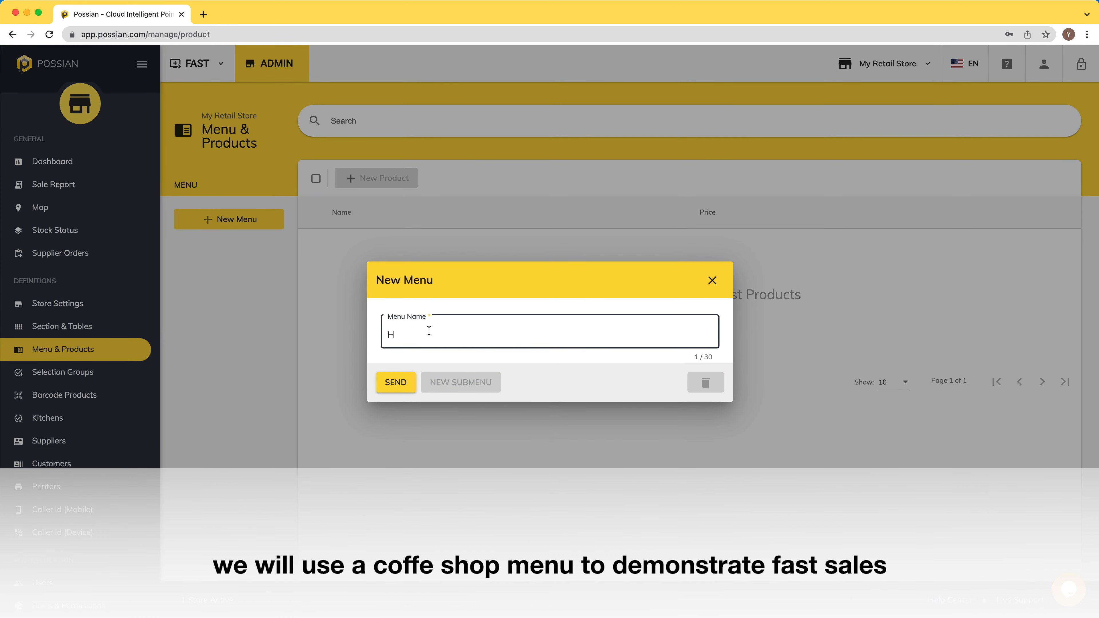
{"action": "type", "text": "ot Coffee"}
{"action": "left_click", "coordinate": [396, 382]}
{"action": "left_click", "coordinate": [434, 337]}
{"action": "type", "text": "Cold Coffee"}
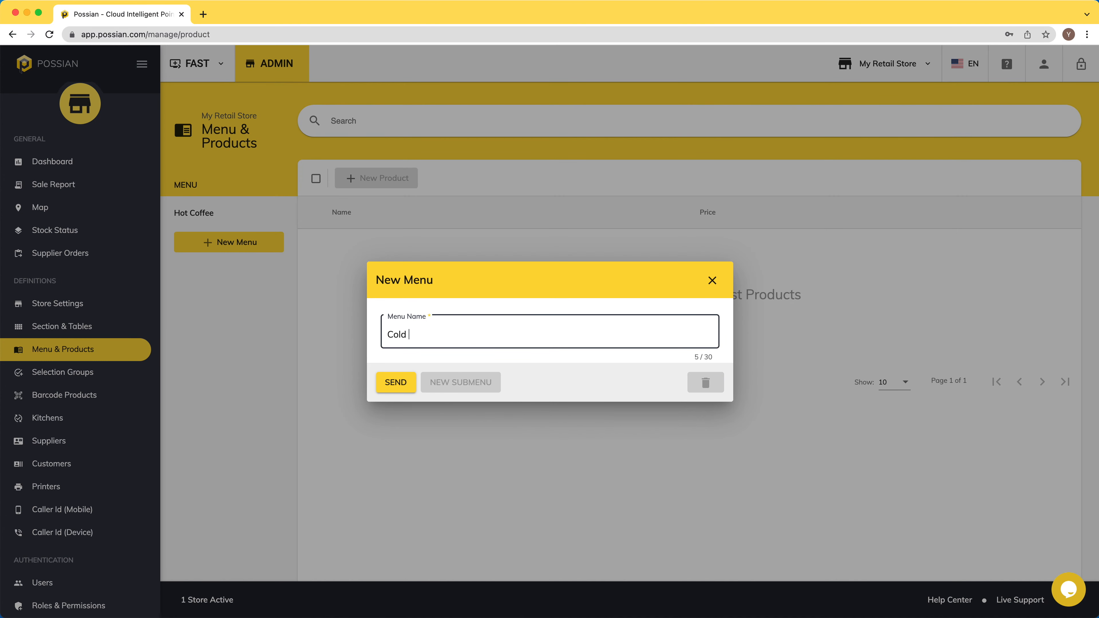
{"action": "left_click", "coordinate": [396, 383]}
{"action": "left_click", "coordinate": [238, 266]}
{"action": "type", "text": "Filter Coffee"}
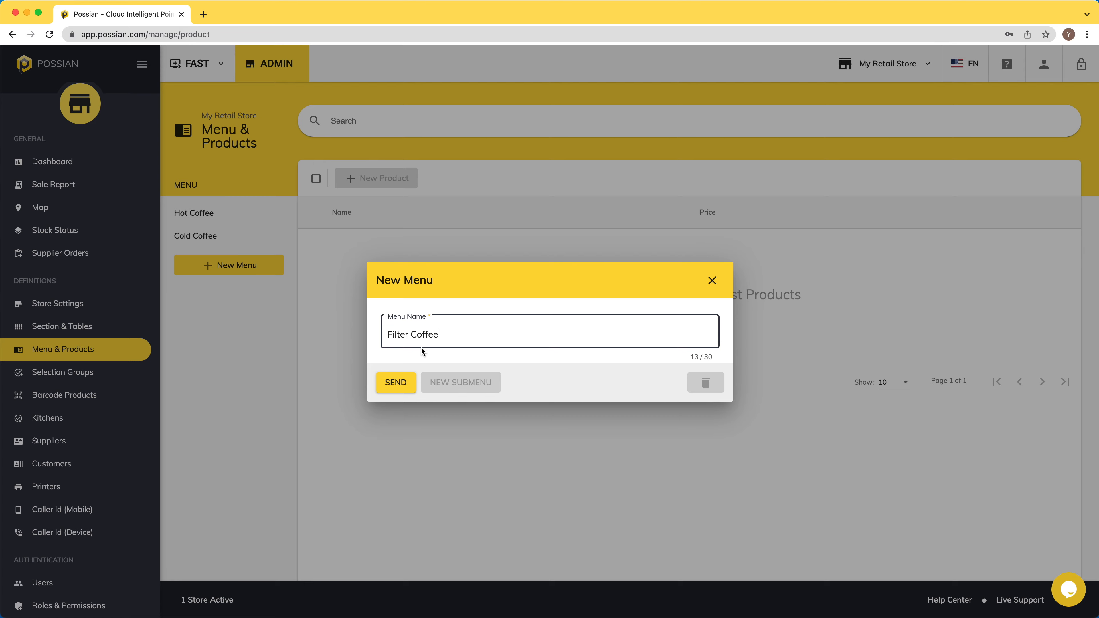
{"action": "left_click", "coordinate": [390, 383]}
Step: Create the Latte, Cold Drink and Iced Tea menus
{"action": "left_click", "coordinate": [229, 288]}
{"action": "left_click", "coordinate": [538, 336]}
{"action": "type", "text": "Latte"}
{"action": "left_click", "coordinate": [396, 382]}
{"action": "left_click", "coordinate": [229, 311]}
{"action": "type", "text": "Cold Drink"}
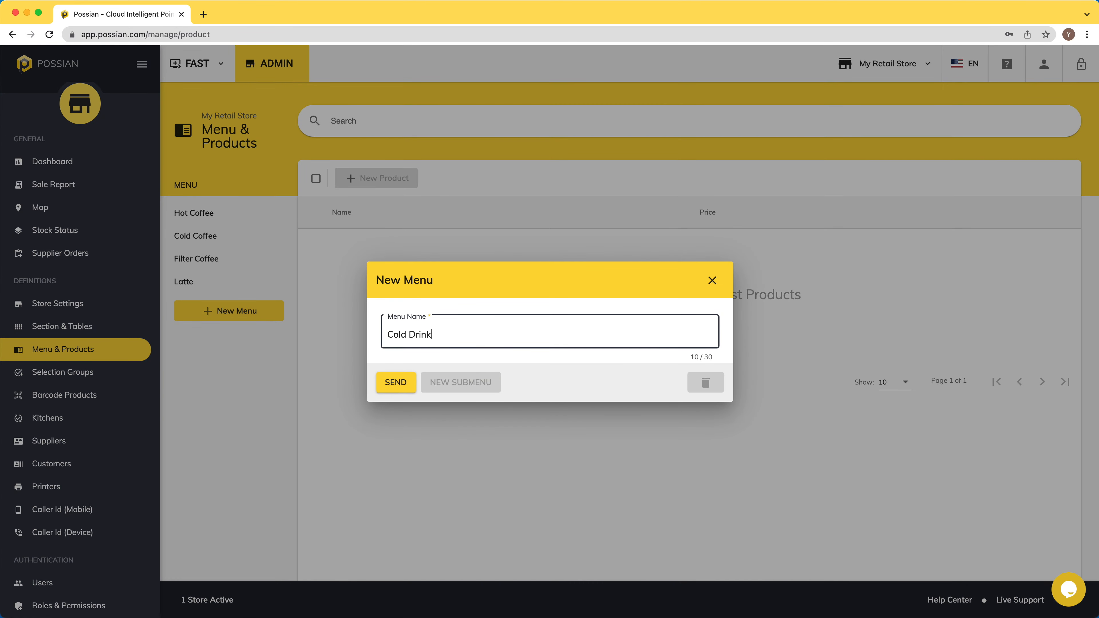
{"action": "left_click", "coordinate": [395, 382]}
{"action": "left_click", "coordinate": [228, 334]}
{"action": "left_click", "coordinate": [432, 333]}
{"action": "type", "text": "Iced "}
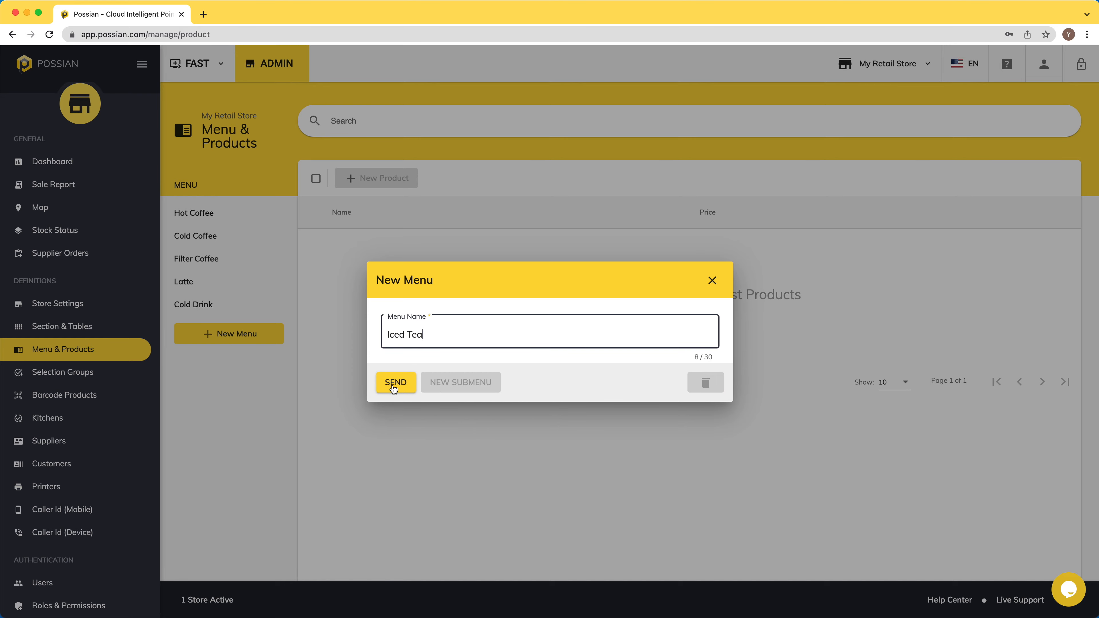
{"action": "type", "text": "Tea"}
{"action": "left_click", "coordinate": [394, 387]}
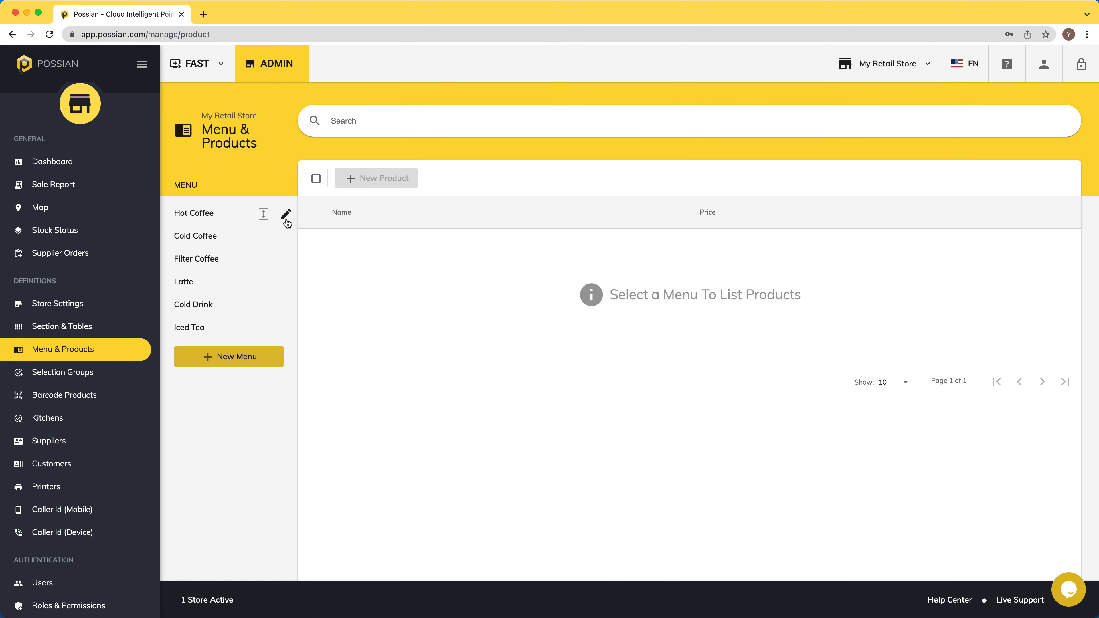
Step: Add a Macchiato submenu under Hot Coffee and reorder menus with Hot Coffee first, Filter Coffee second
{"action": "left_click", "coordinate": [286, 214]}
{"action": "left_click", "coordinate": [470, 381]}
{"action": "type", "text": "Macc"}
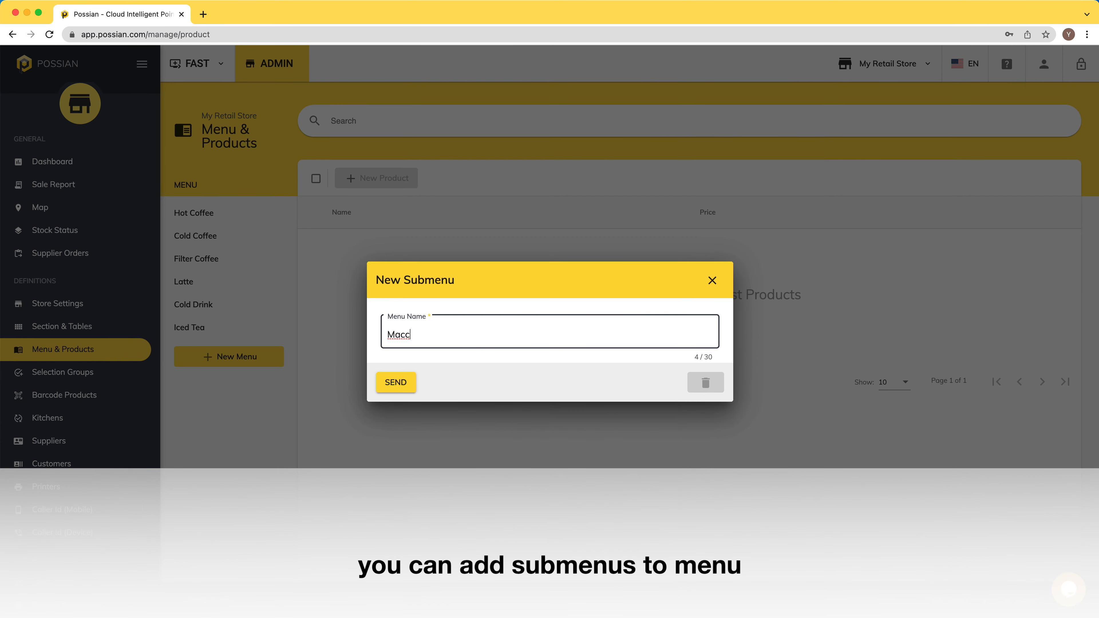
{"action": "type", "text": "hiato"}
{"action": "left_click", "coordinate": [386, 383]}
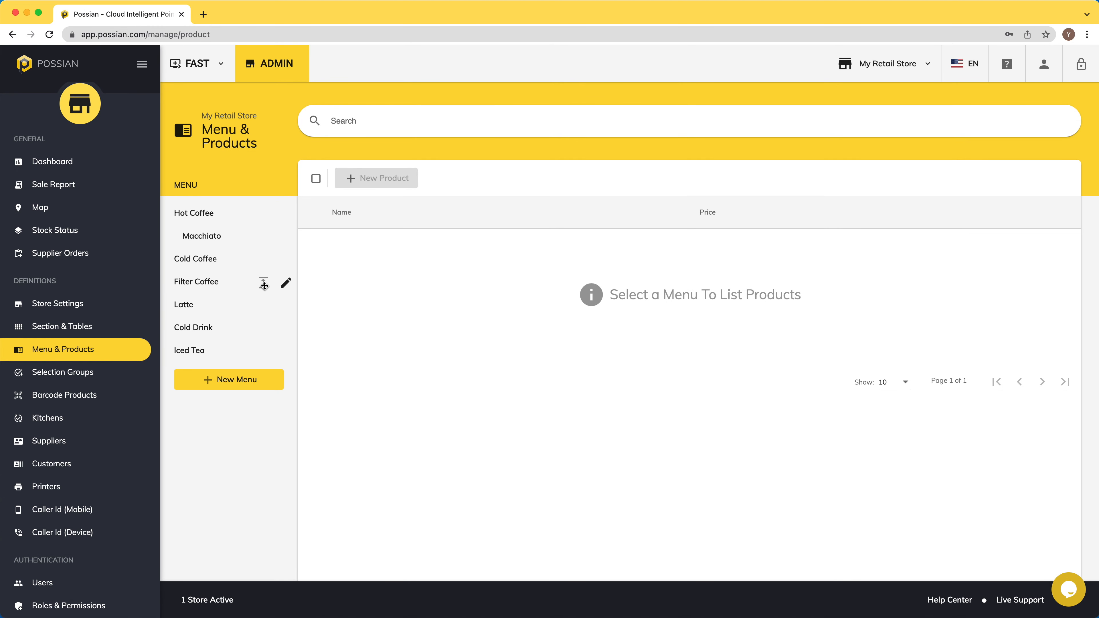
{"action": "left_click_drag", "start_coordinate": [264, 283], "coordinate": [263, 212]}
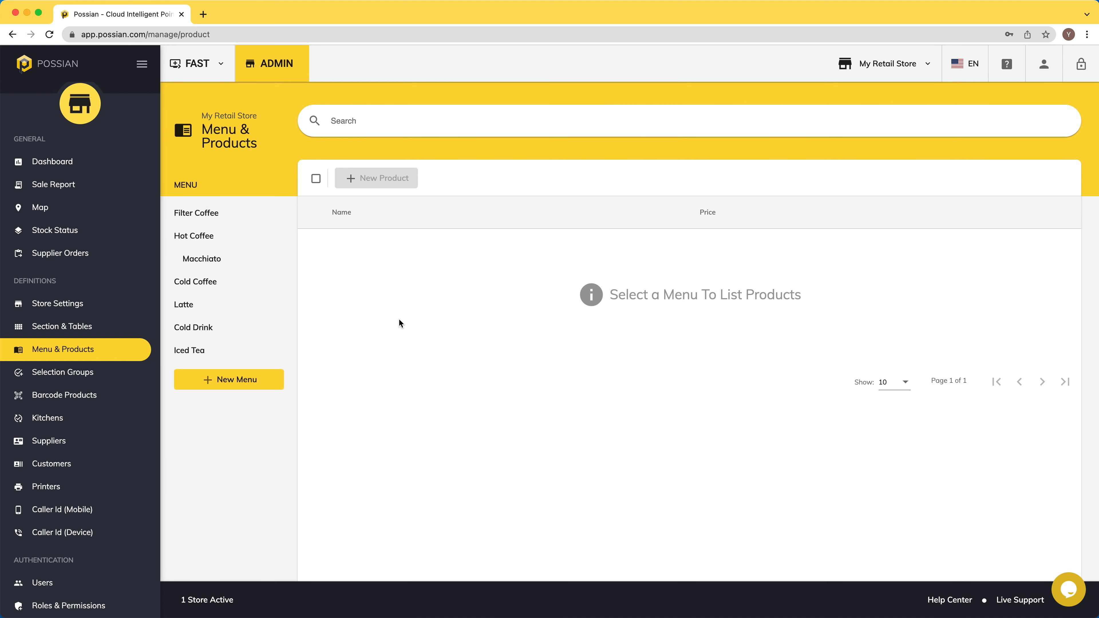
{"action": "left_click_drag", "start_coordinate": [263, 236], "coordinate": [263, 213]}
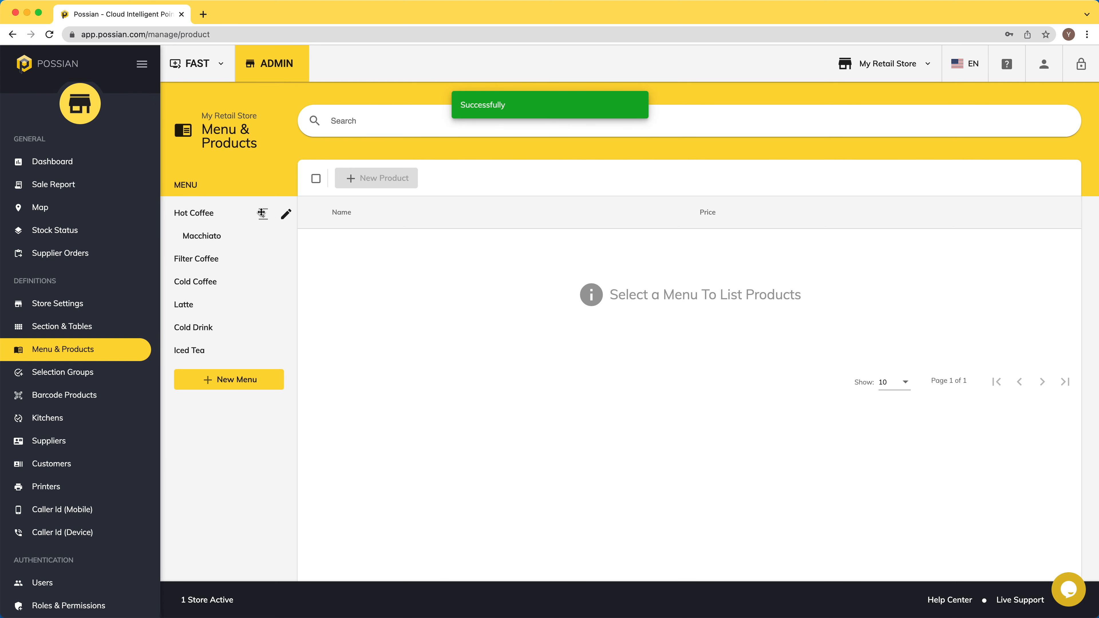
Step: Add Americano at $5 and Cappiccuno at $6 to the Hot Coffee menu
{"action": "left_click", "coordinate": [226, 220]}
{"action": "left_click", "coordinate": [384, 186]}
{"action": "left_click", "coordinate": [411, 208]}
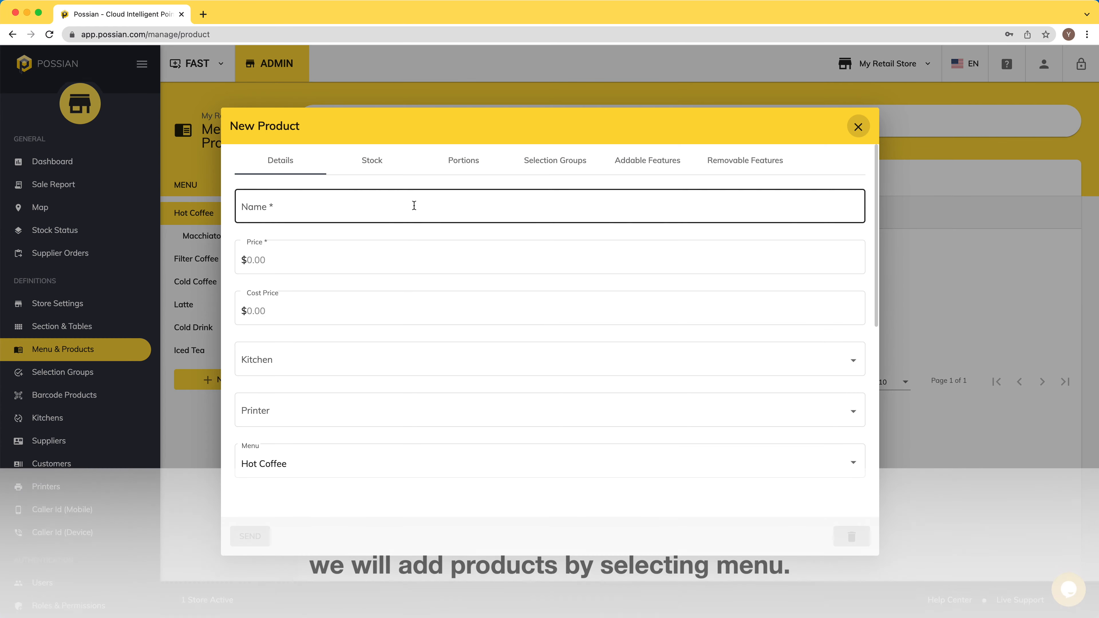
{"action": "type", "text": "Americano"}
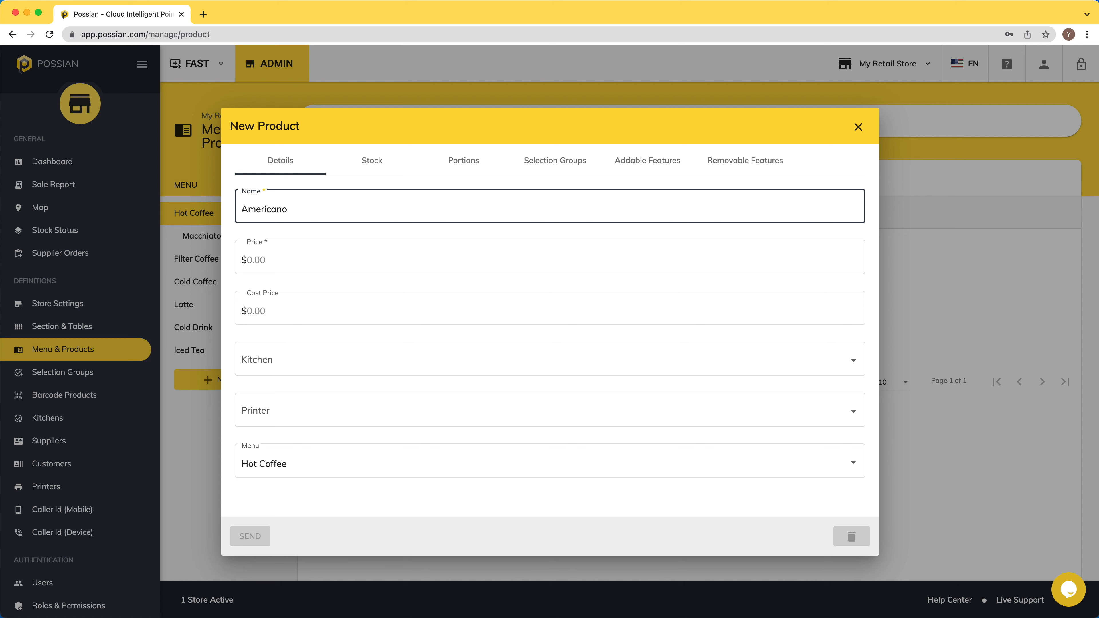
{"action": "left_click", "coordinate": [379, 260]}
{"action": "type", "text": "5"}
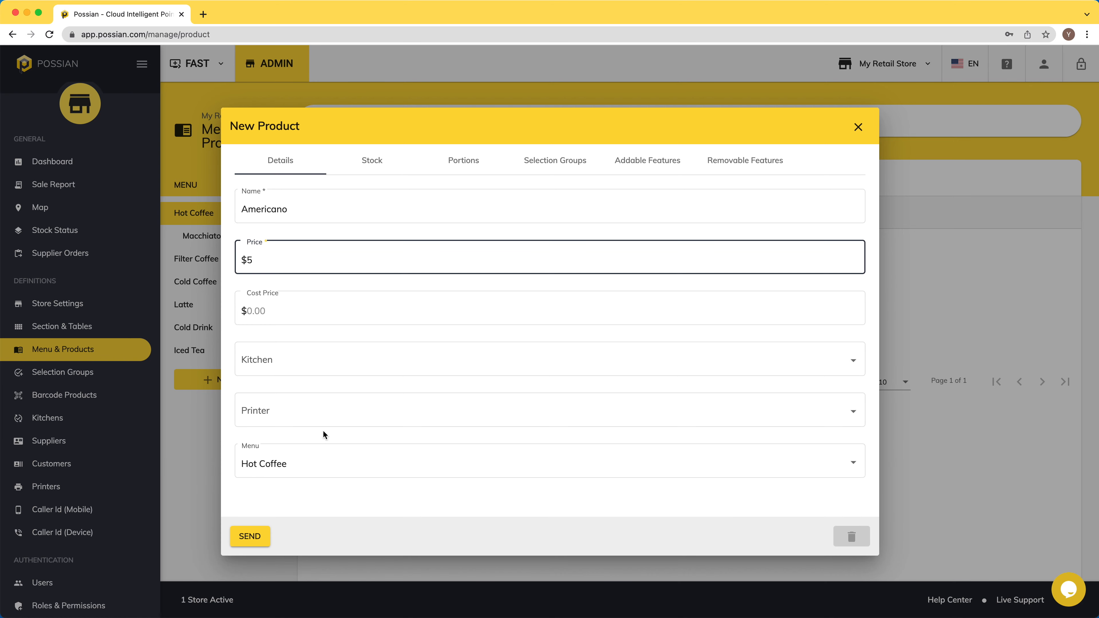
{"action": "left_click", "coordinate": [251, 537]}
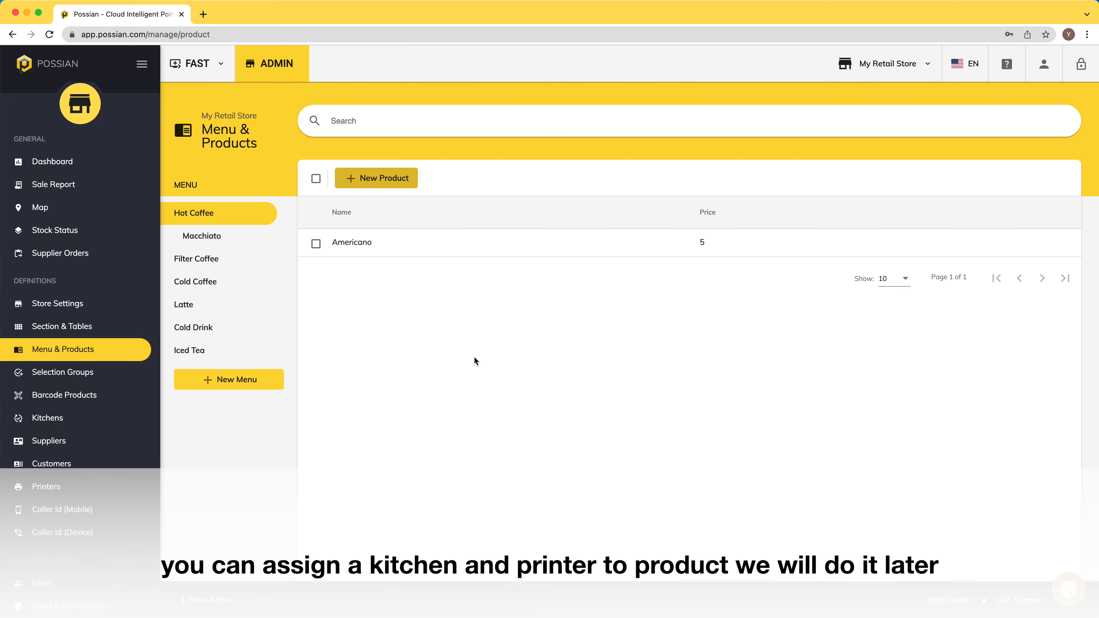
{"action": "left_click", "coordinate": [377, 178]}
{"action": "type", "text": "Cappicc"}
{"action": "left_click", "coordinate": [289, 267]}
{"action": "type", "text": "6"}
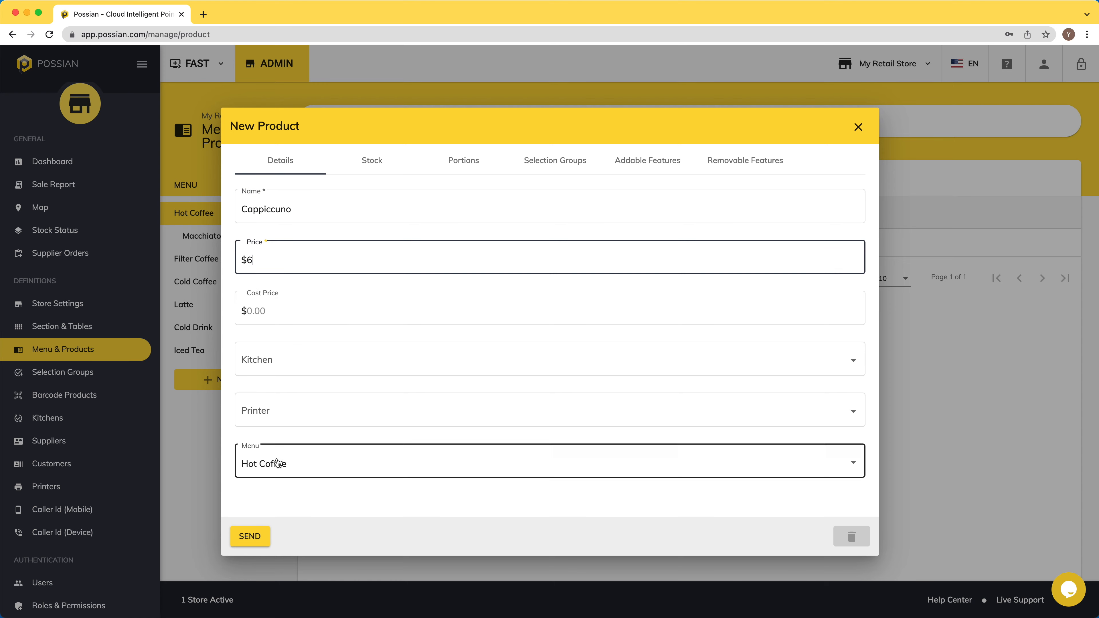
{"action": "left_click", "coordinate": [249, 537]}
Step: Add Caramel Macchiato and Caramel Cloud Macchiato at $7 each to the Macchiato submenu
{"action": "left_click", "coordinate": [256, 236]}
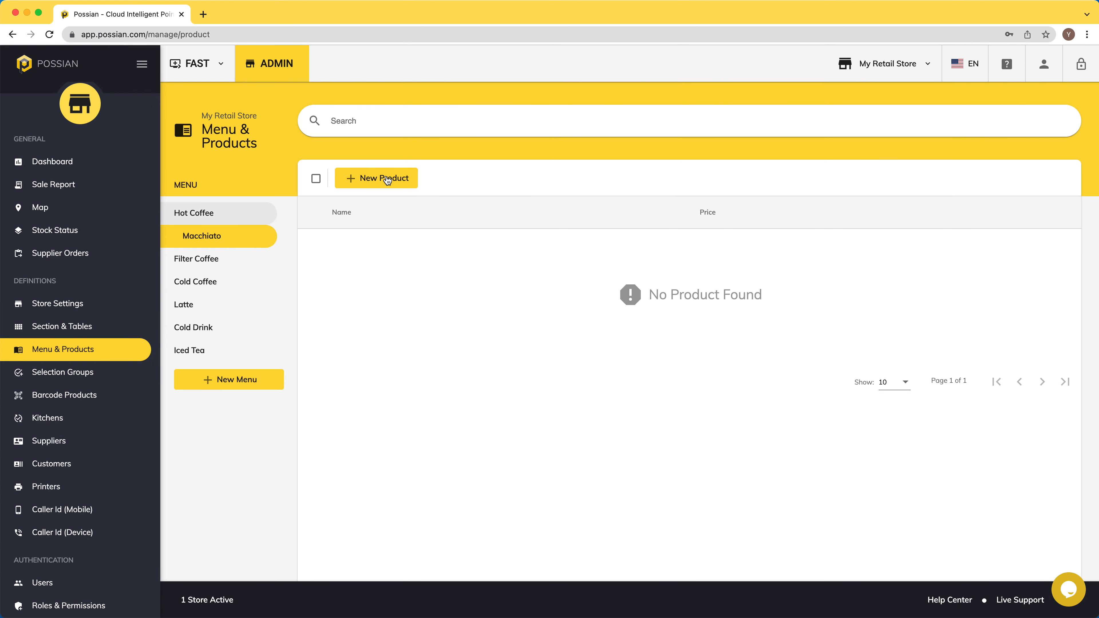
{"action": "left_click", "coordinate": [387, 180]}
{"action": "type", "text": "Caramel Macchiato"}
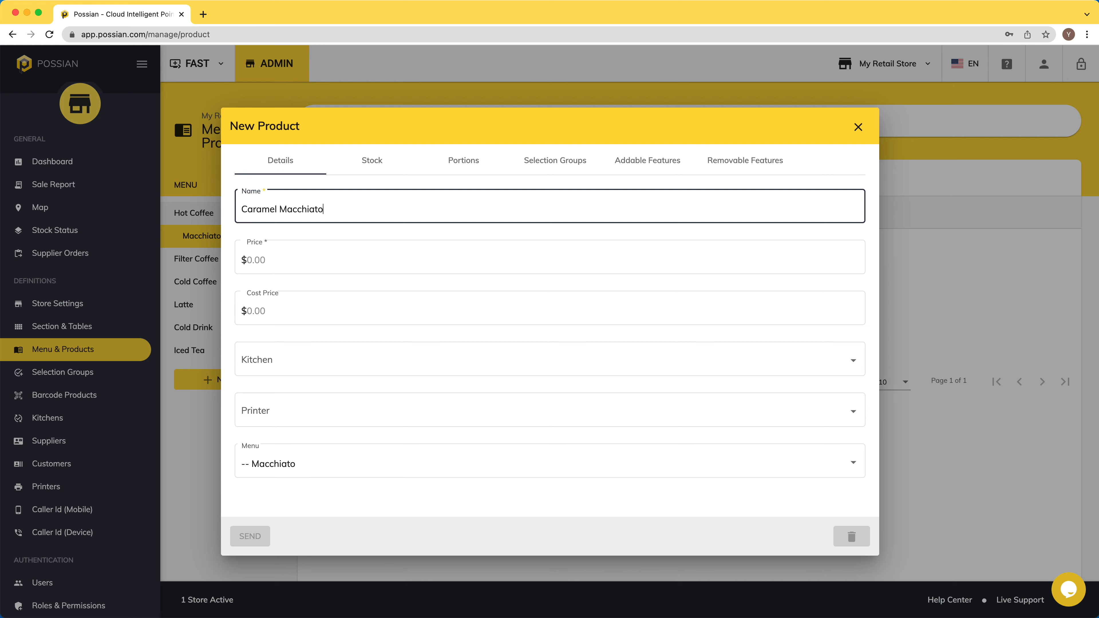
{"action": "key", "text": "Tab"}
{"action": "type", "text": "7"}
{"action": "left_click", "coordinate": [255, 538]}
{"action": "left_click", "coordinate": [384, 181]}
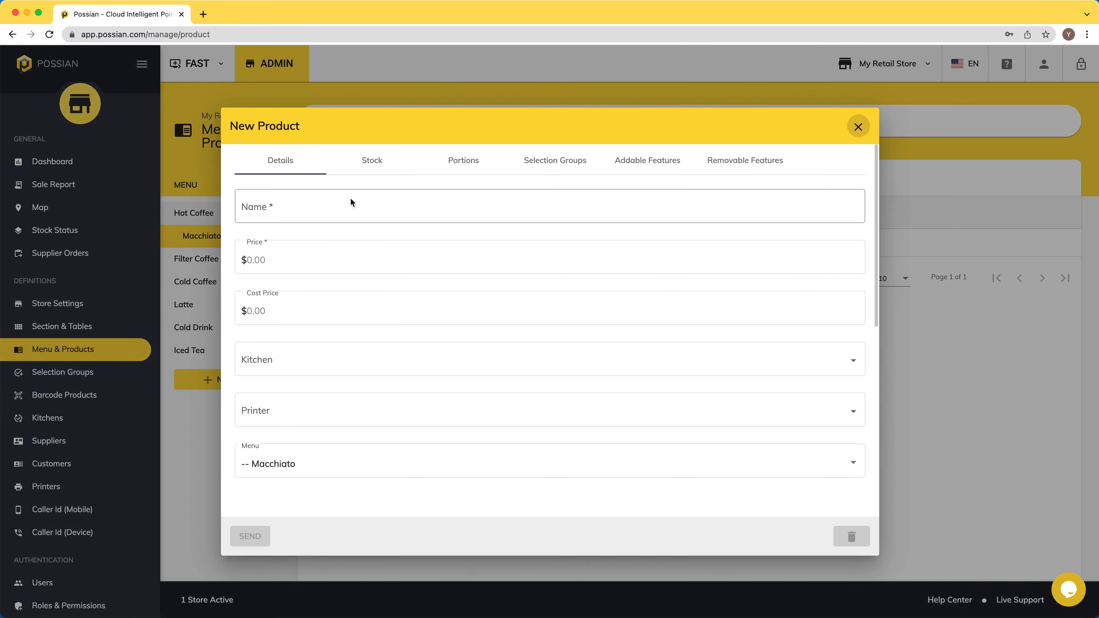
{"action": "type", "text": "Caramel Cloud Macchiato"}
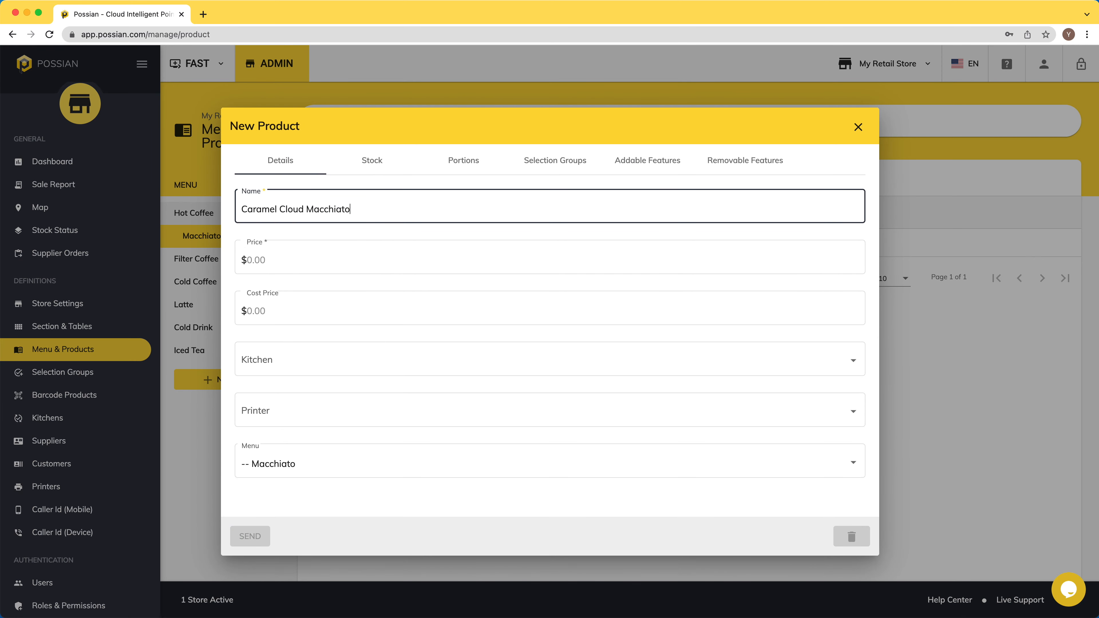
{"action": "left_click", "coordinate": [322, 266]}
{"action": "type", "text": "7"}
{"action": "left_click", "coordinate": [253, 535]}
{"action": "left_click", "coordinate": [383, 180]}
Step: Add Latte Macchiato at $7 to the Macchiato submenu
{"action": "left_click", "coordinate": [366, 204]}
{"action": "type", "text": "Latte Macchiato"}
{"action": "key", "text": "BackSpace"}
{"action": "type", "text": "to"}
{"action": "left_click", "coordinate": [312, 260]}
{"action": "type", "text": "7"}
{"action": "left_click", "coordinate": [250, 536]}
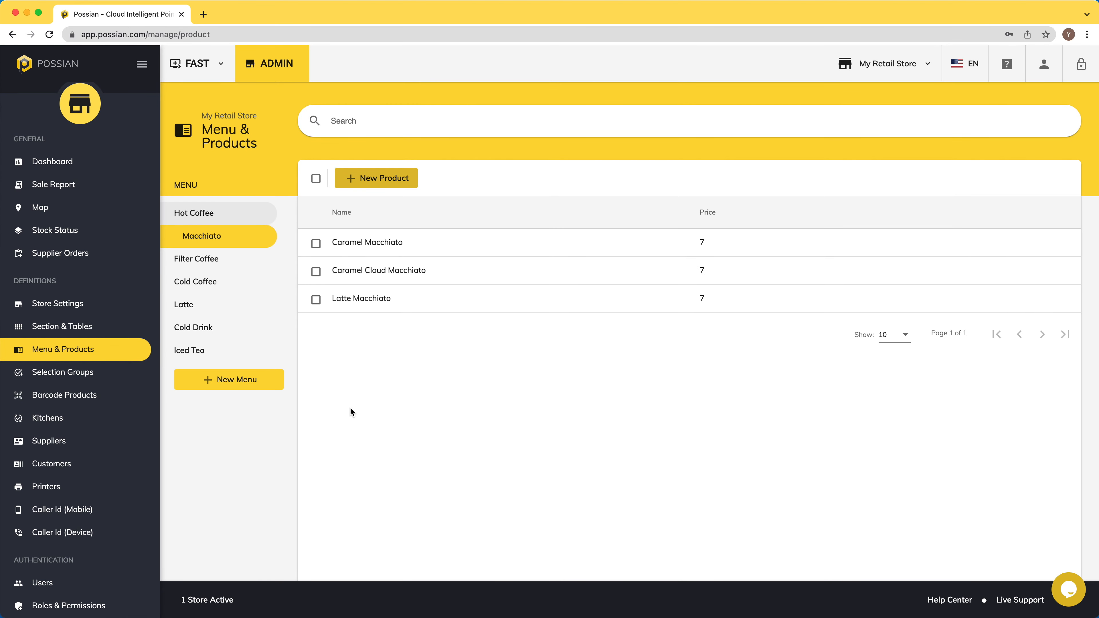
{"action": "left_click", "coordinate": [81, 374]}
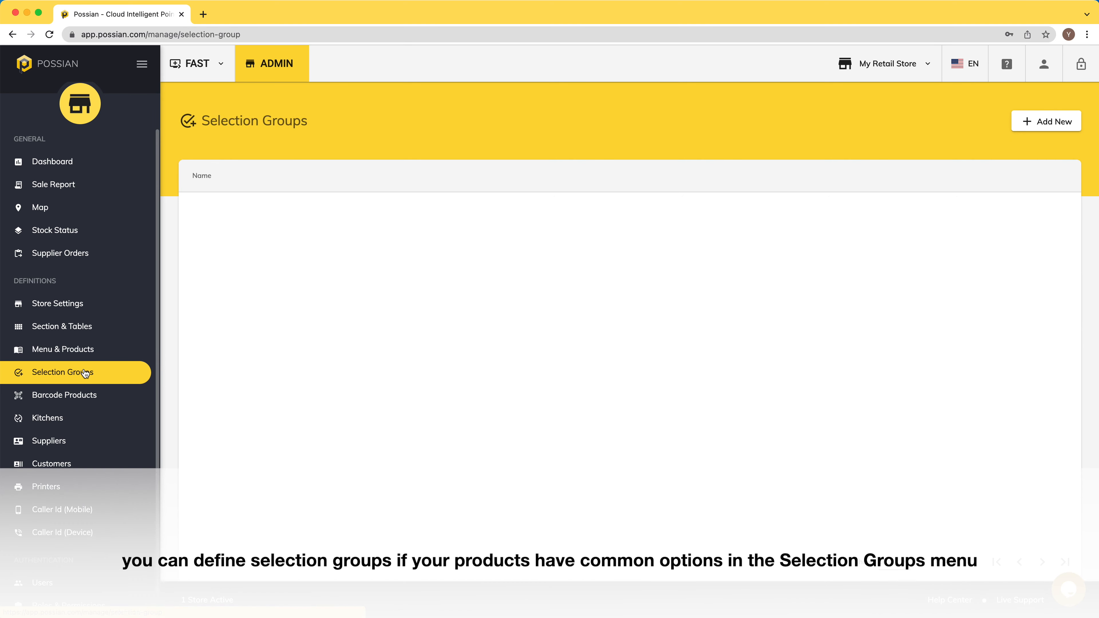
Step: Create a single-choice Size group with Small, Middle (+1) and Big (+2)
{"action": "left_click", "coordinate": [1057, 123]}
{"action": "left_click", "coordinate": [434, 211]}
{"action": "type", "text": "Size"}
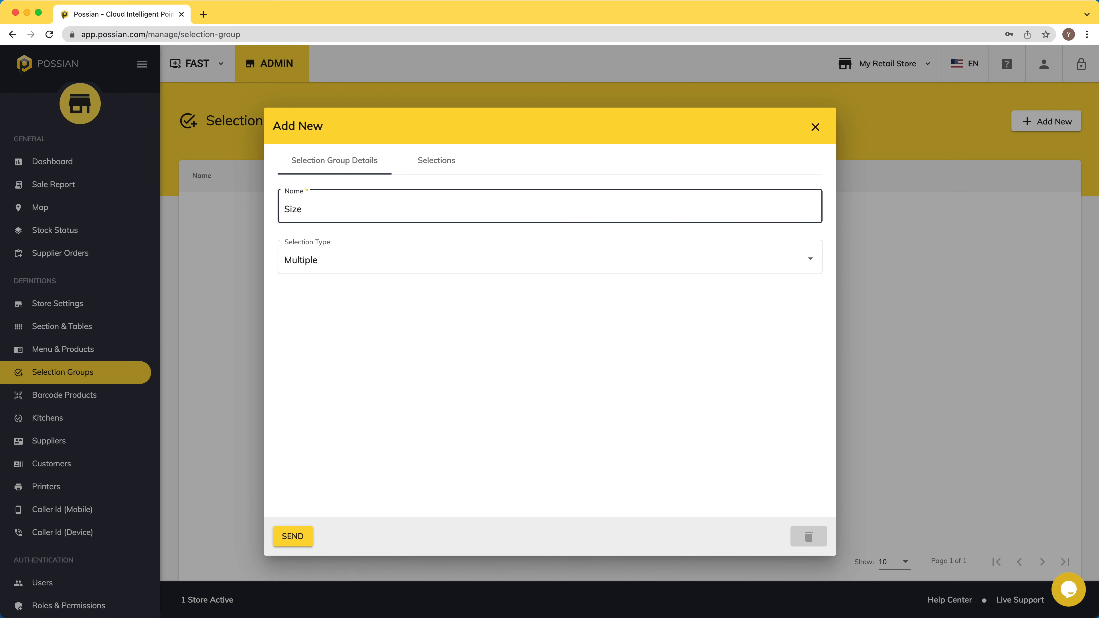
{"action": "left_click", "coordinate": [444, 262]}
{"action": "left_click", "coordinate": [311, 291]}
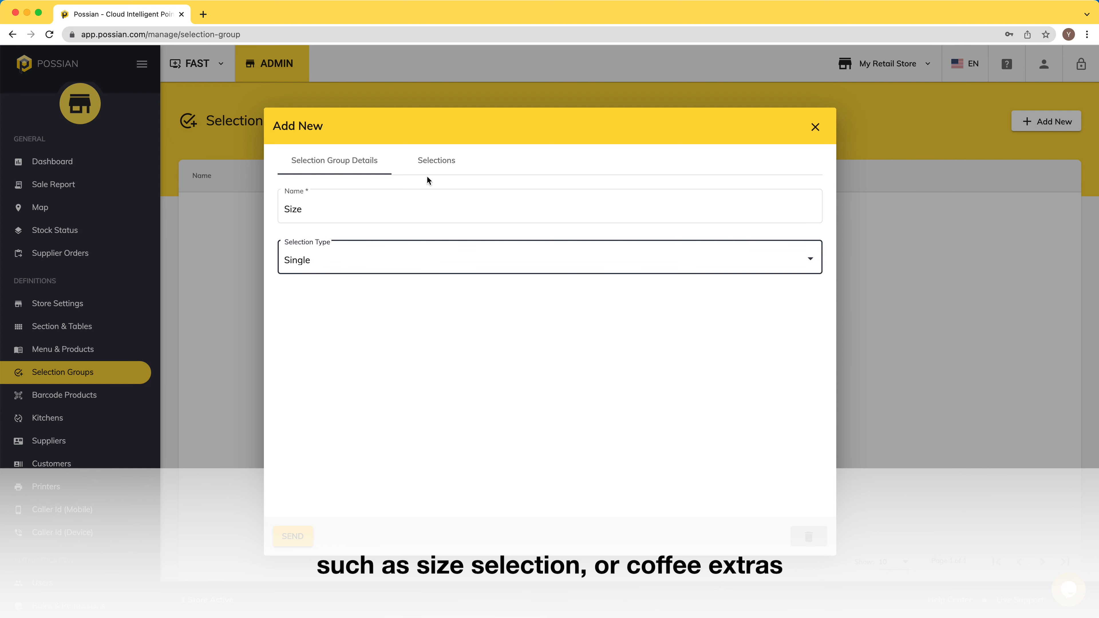
{"action": "left_click", "coordinate": [432, 160]}
{"action": "left_click", "coordinate": [548, 198]}
{"action": "type", "text": "S"}
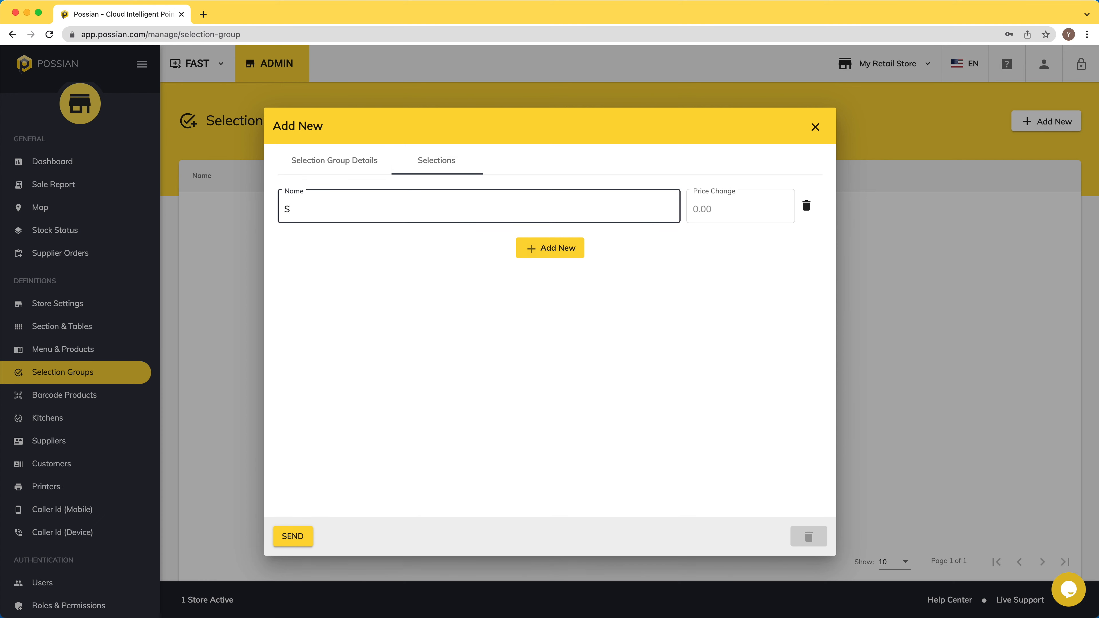
{"action": "key", "text": "Tab"}
{"action": "left_click", "coordinate": [550, 248]}
{"action": "type", "text": "Middle"}
{"action": "key", "text": "Tab"}
{"action": "type", "text": "1"}
{"action": "left_click", "coordinate": [569, 297]}
{"action": "type", "text": "Big"}
{"action": "key", "text": "Tab"}
{"action": "type", "text": "2"}
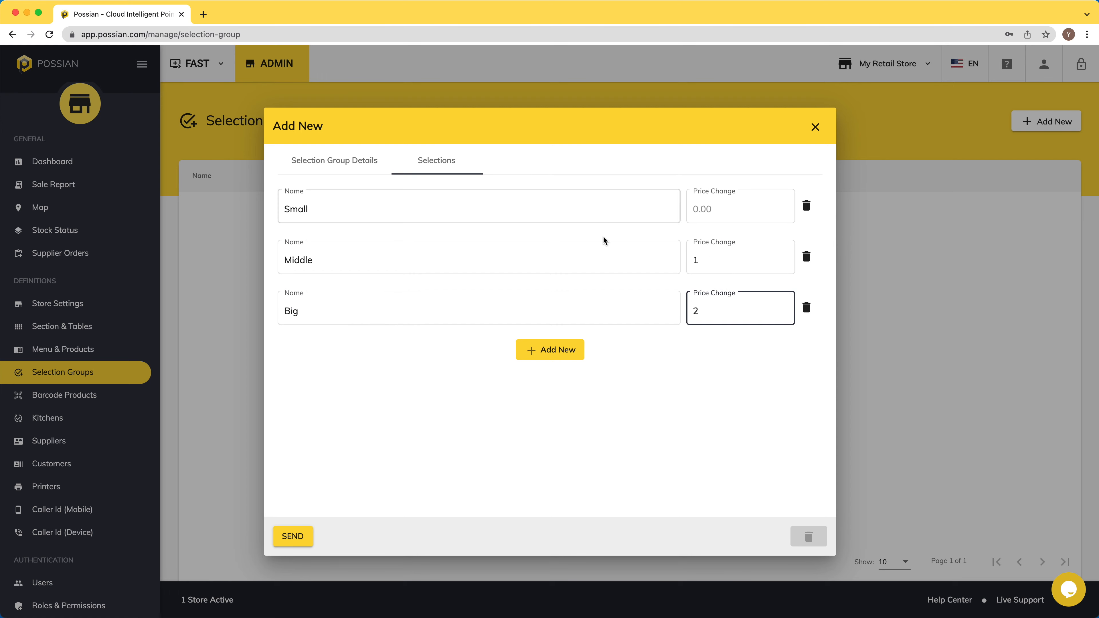
{"action": "left_click", "coordinate": [294, 537]}
Step: Create a Coffee Extras group with Extra Sugar (+1) and Extra Shot (+1.5)
{"action": "left_click", "coordinate": [1047, 121]}
{"action": "left_click", "coordinate": [436, 207]}
{"action": "type", "text": "Coffee Extras"}
{"action": "left_click", "coordinate": [435, 162]}
{"action": "left_click", "coordinate": [442, 207]}
{"action": "type", "text": "Extra Sugar"}
{"action": "key", "text": "Tab"}
{"action": "type", "text": "1"}
{"action": "left_click", "coordinate": [558, 249]}
{"action": "type", "text": "Ext"}
{"action": "key", "text": "Tab"}
{"action": "type", "text": "1.5"}
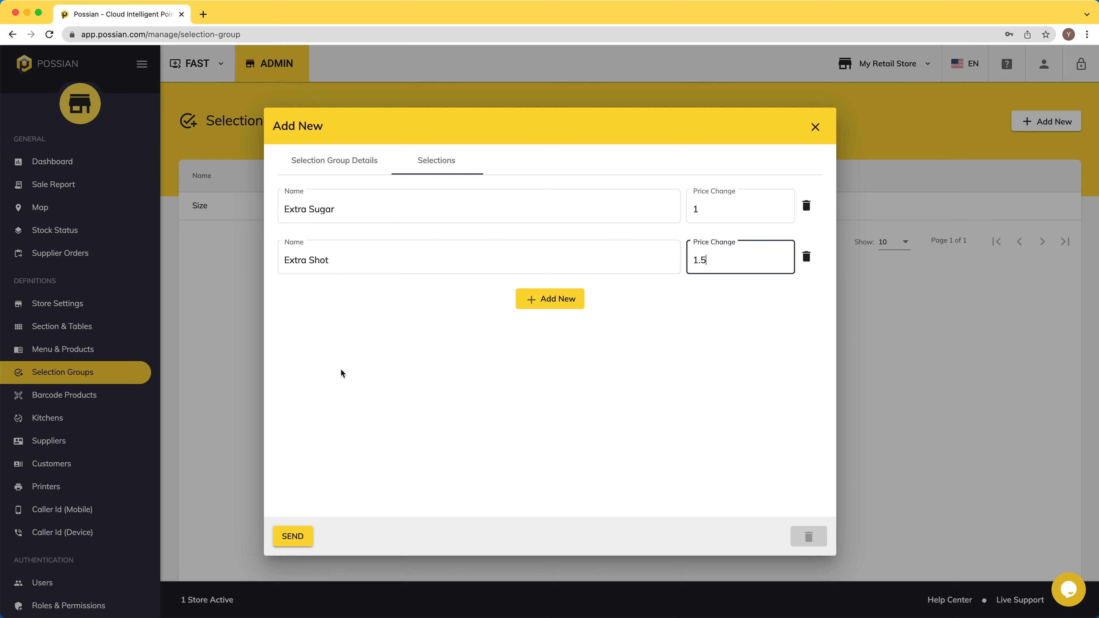
{"action": "left_click", "coordinate": [293, 537]}
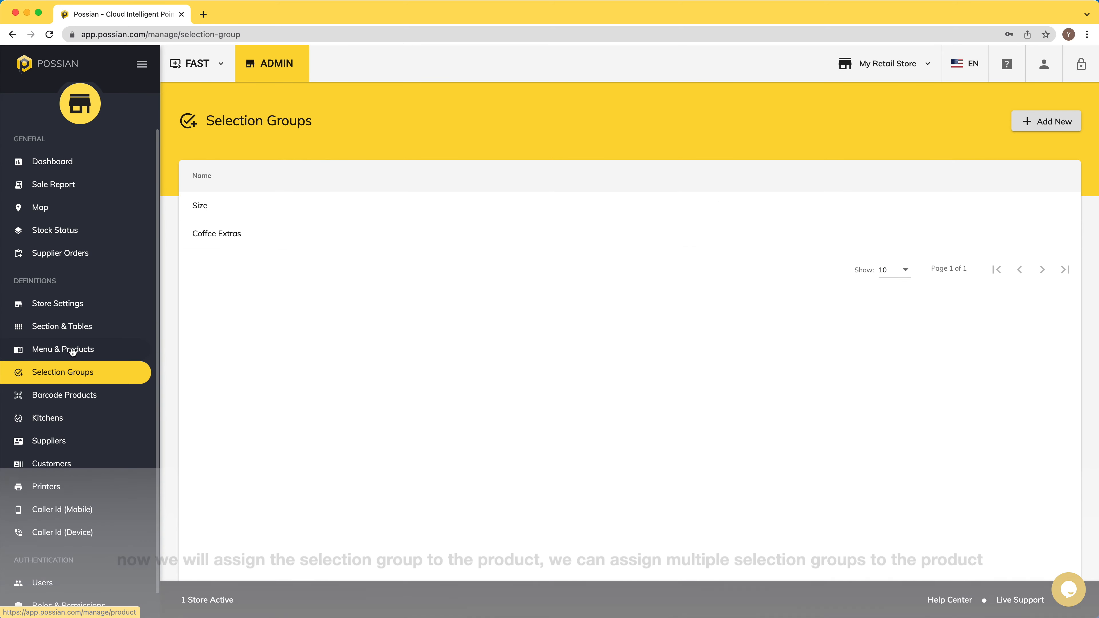
Step: Attach the Size and Coffee Extras selection groups to the Hot Coffee product Americano
{"action": "left_click", "coordinate": [74, 354]}
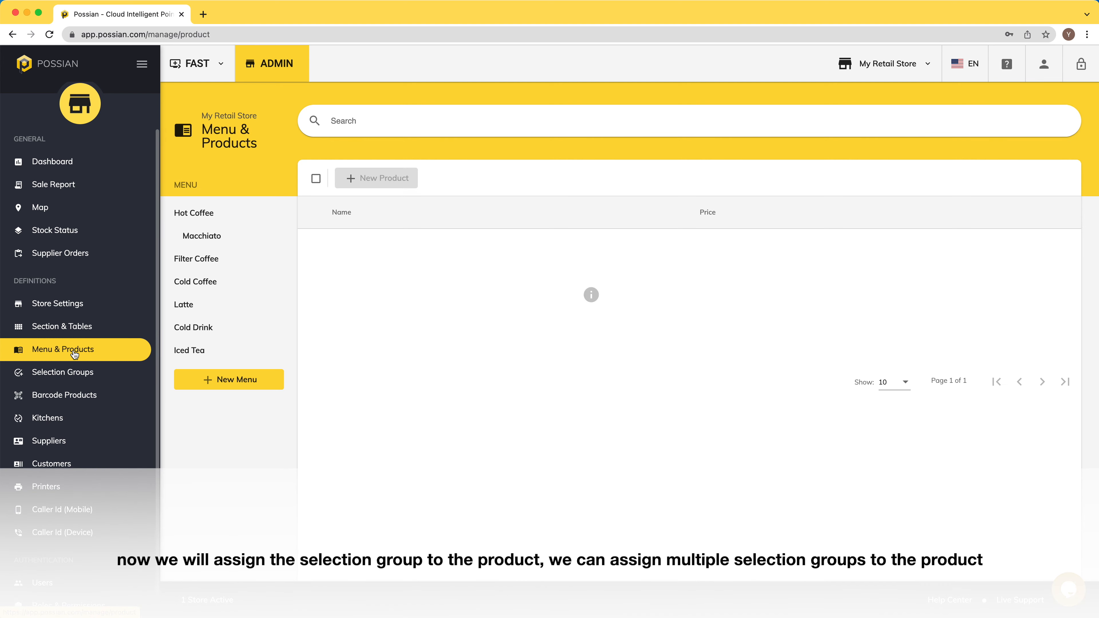
{"action": "left_click", "coordinate": [200, 213]}
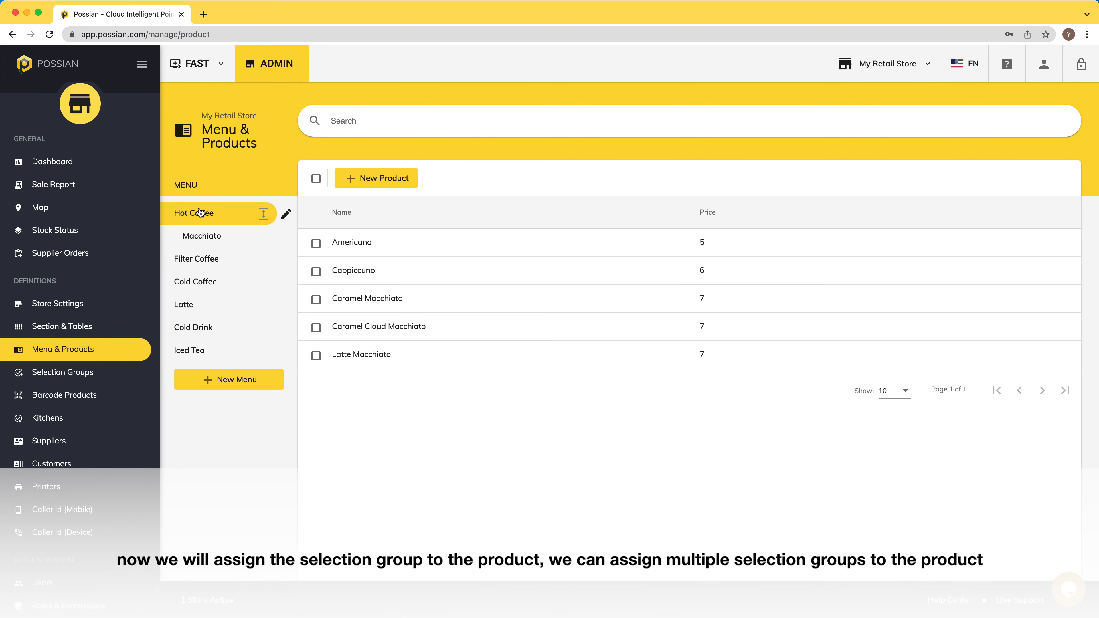
{"action": "left_click", "coordinate": [412, 245]}
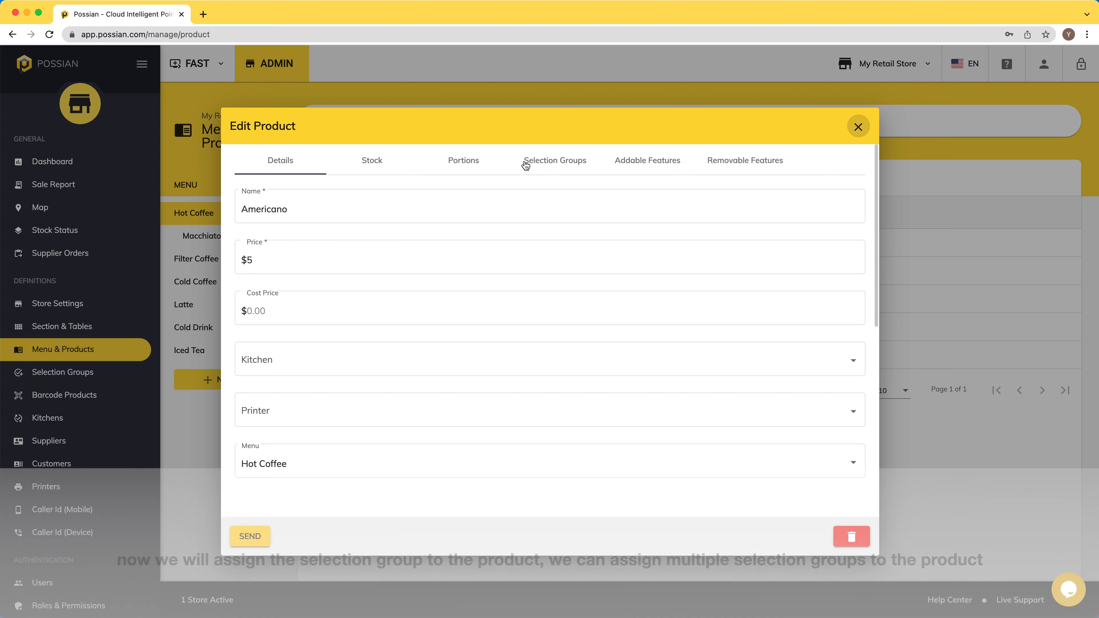
{"action": "left_click", "coordinate": [532, 162]}
{"action": "left_click", "coordinate": [536, 198]}
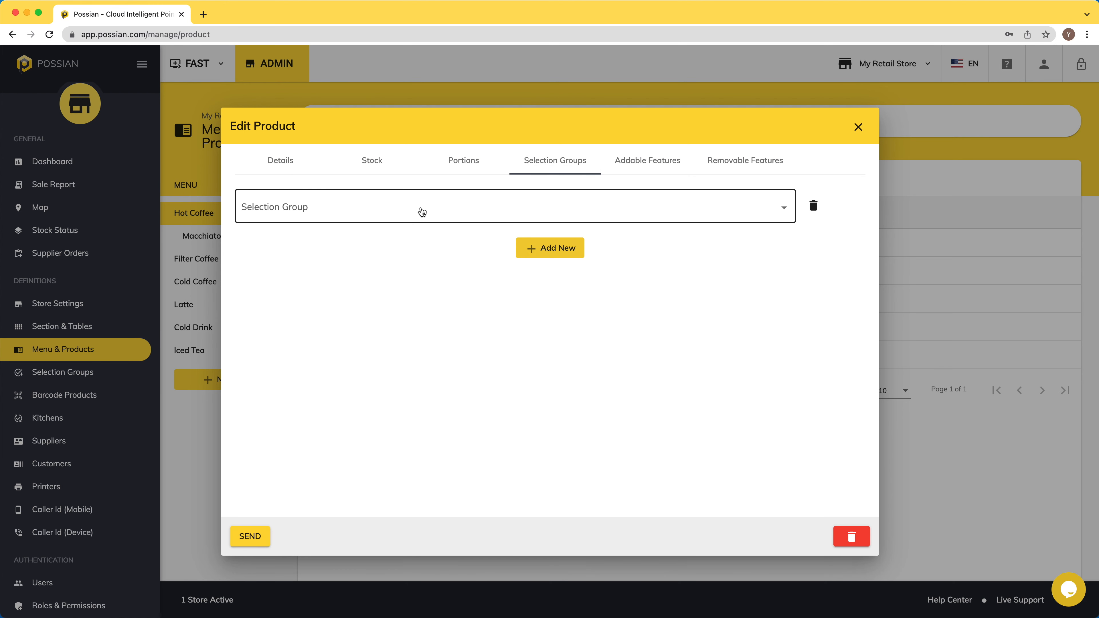
{"action": "left_click", "coordinate": [420, 211]}
{"action": "left_click", "coordinate": [254, 212]}
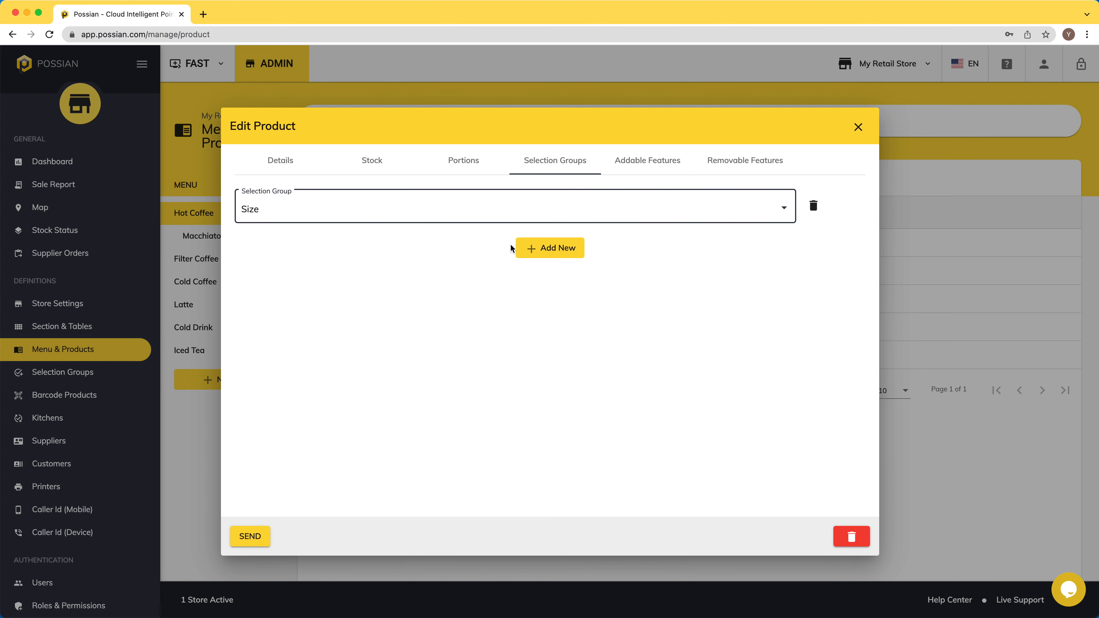
{"action": "left_click", "coordinate": [578, 259]}
{"action": "left_click", "coordinate": [360, 260]}
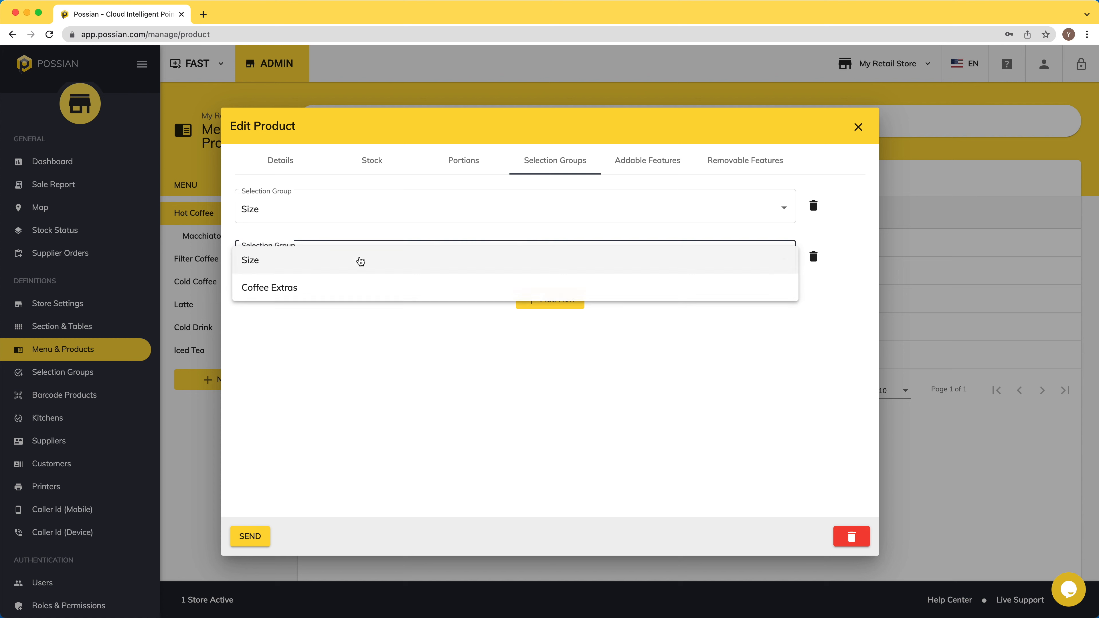
{"action": "left_click", "coordinate": [272, 293]}
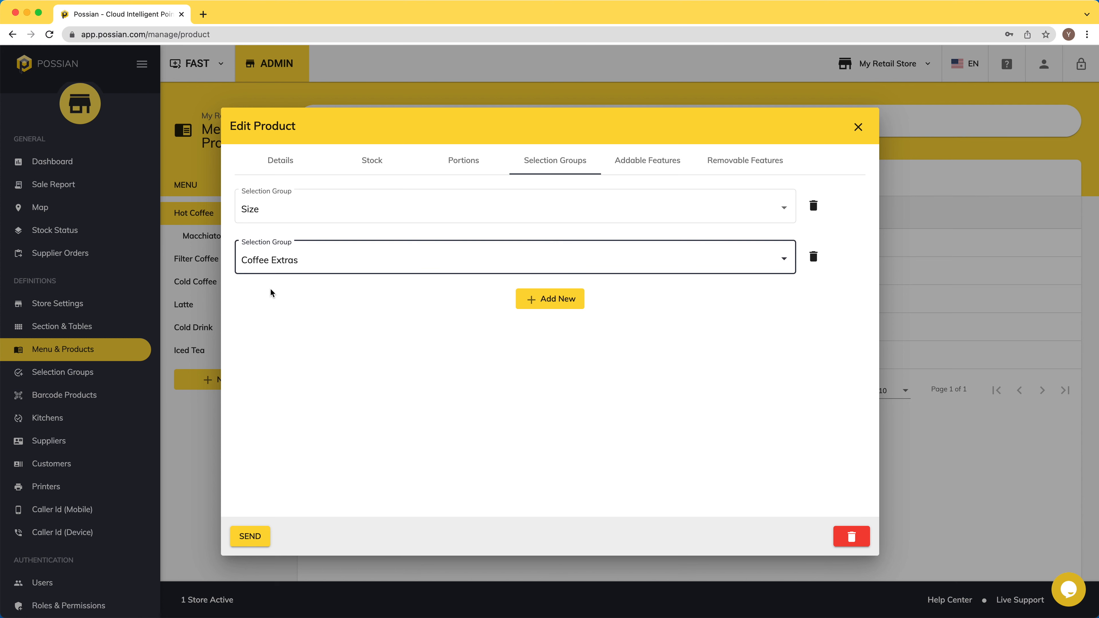
Step: Give Americano an addable feature 'Feature for Americano O' and a removable feature 'Removable Feature for Americano'
{"action": "left_click", "coordinate": [637, 162]}
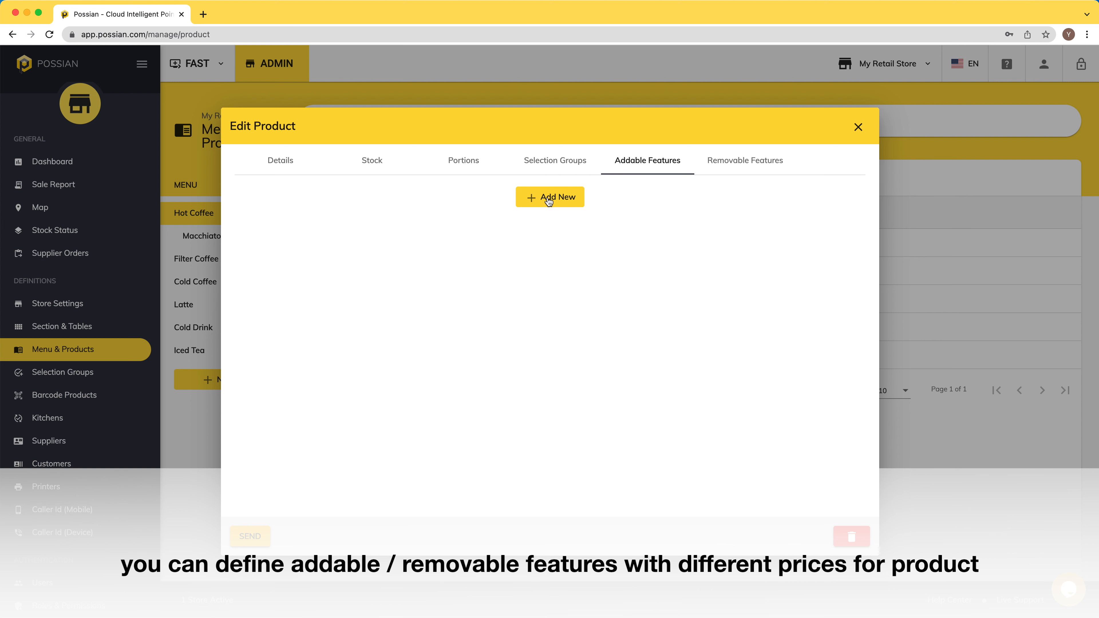
{"action": "left_click", "coordinate": [548, 198]}
{"action": "left_click", "coordinate": [367, 206]}
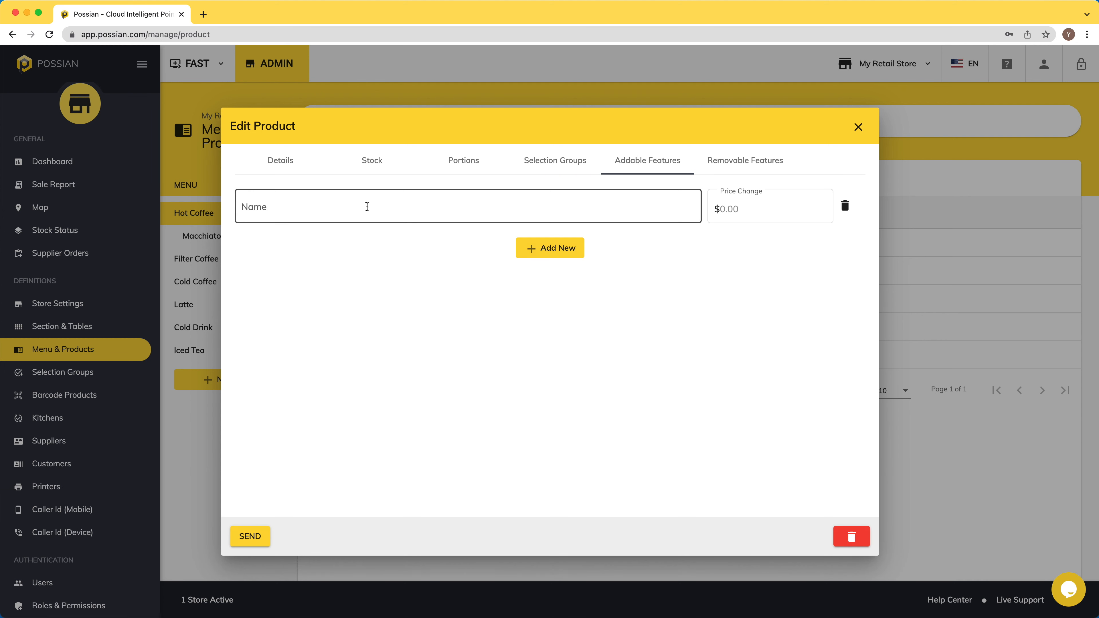
{"action": "type", "text": "Feature for Americano Only"}
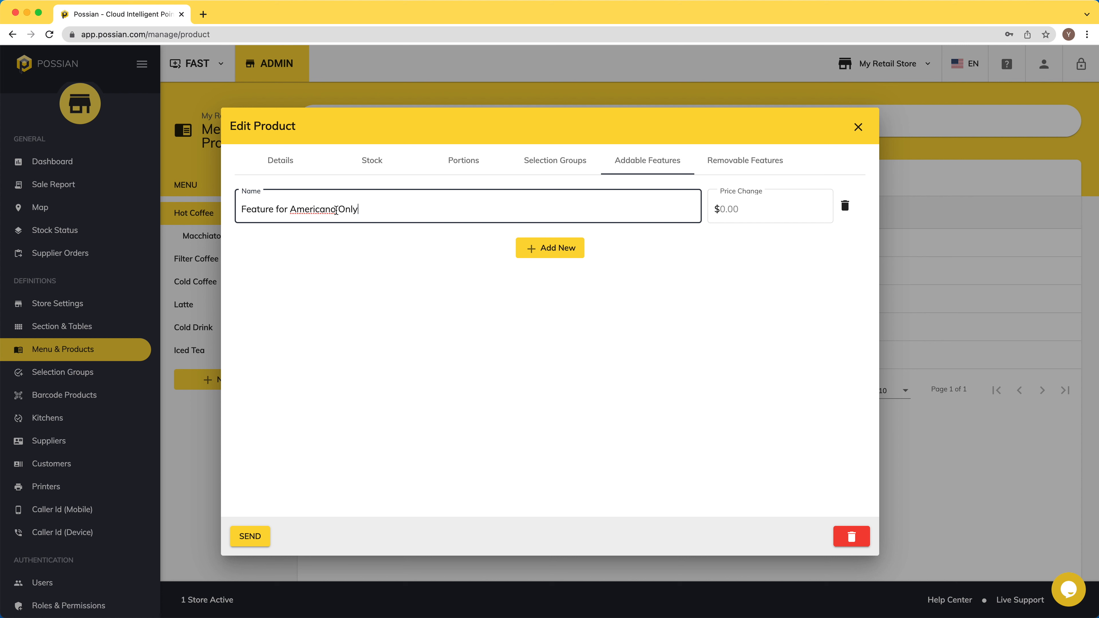
{"action": "left_click", "coordinate": [742, 162]}
{"action": "left_click", "coordinate": [550, 197]}
{"action": "left_click", "coordinate": [475, 207]}
{"action": "type", "text": "Removable Feature for Am"}
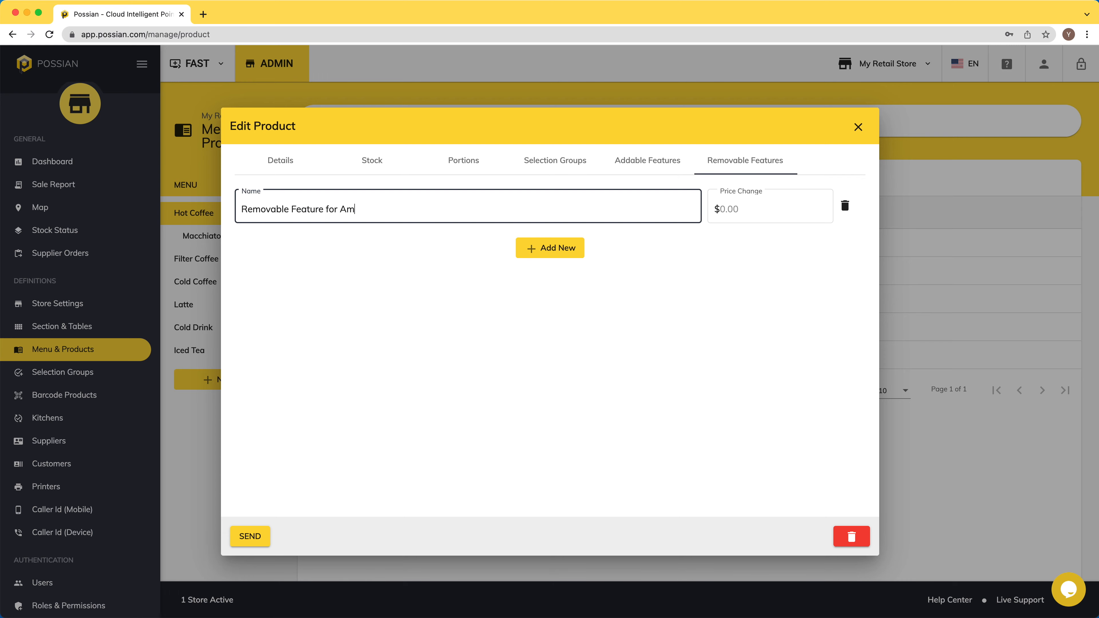
{"action": "type", "text": "ericano"}
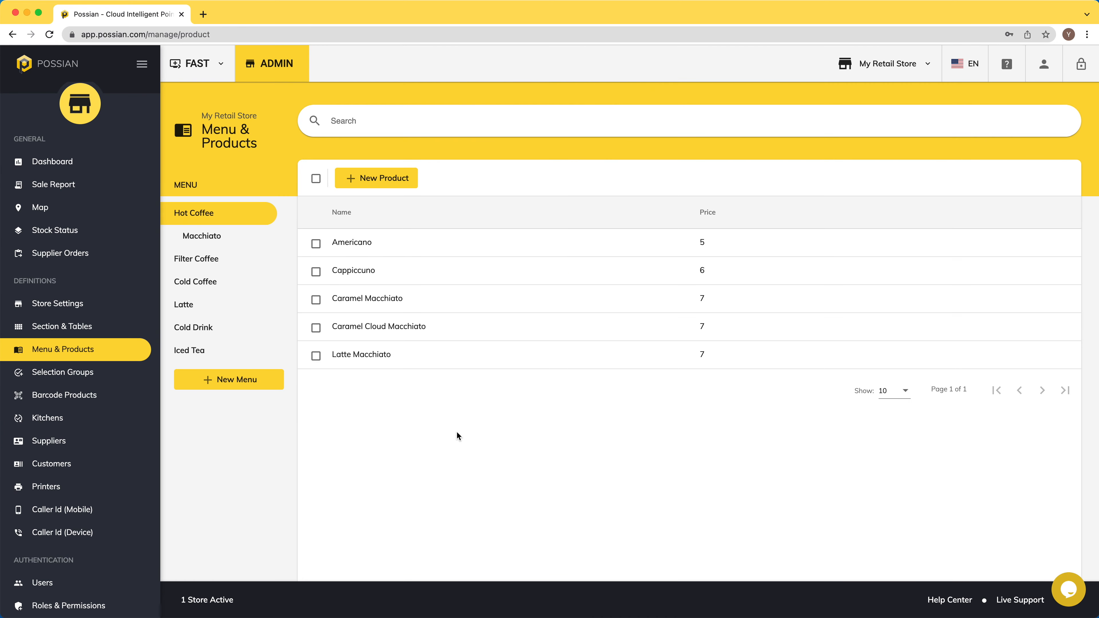
Step: Add a new selection group row set to Coffee Extras on Cappiccuno and save the product
{"action": "left_click", "coordinate": [377, 271]}
{"action": "left_click", "coordinate": [555, 161]}
{"action": "left_click", "coordinate": [550, 196]}
{"action": "left_click", "coordinate": [434, 215]}
{"action": "left_click", "coordinate": [549, 248]}
{"action": "left_click", "coordinate": [381, 259]}
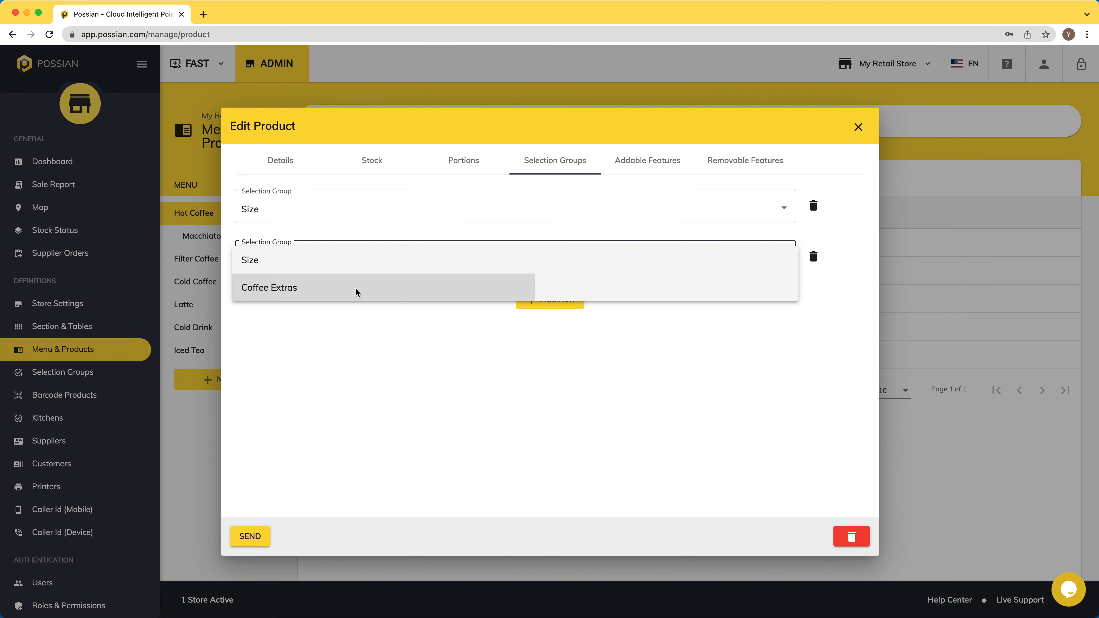
{"action": "left_click", "coordinate": [356, 291]}
{"action": "left_click", "coordinate": [250, 533]}
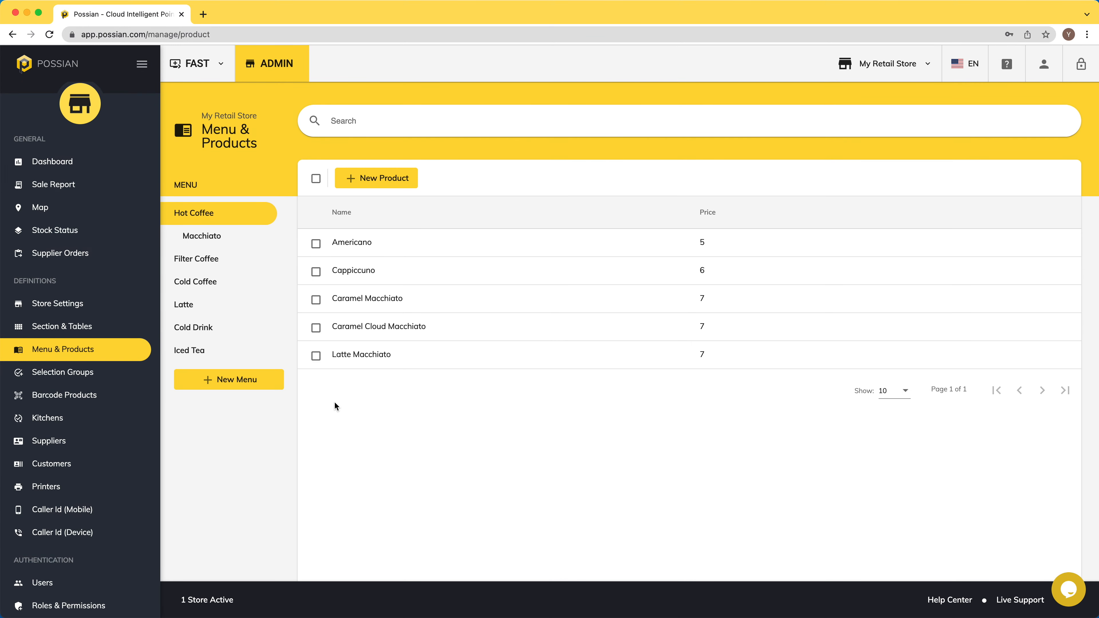
{"action": "left_click", "coordinate": [69, 418]}
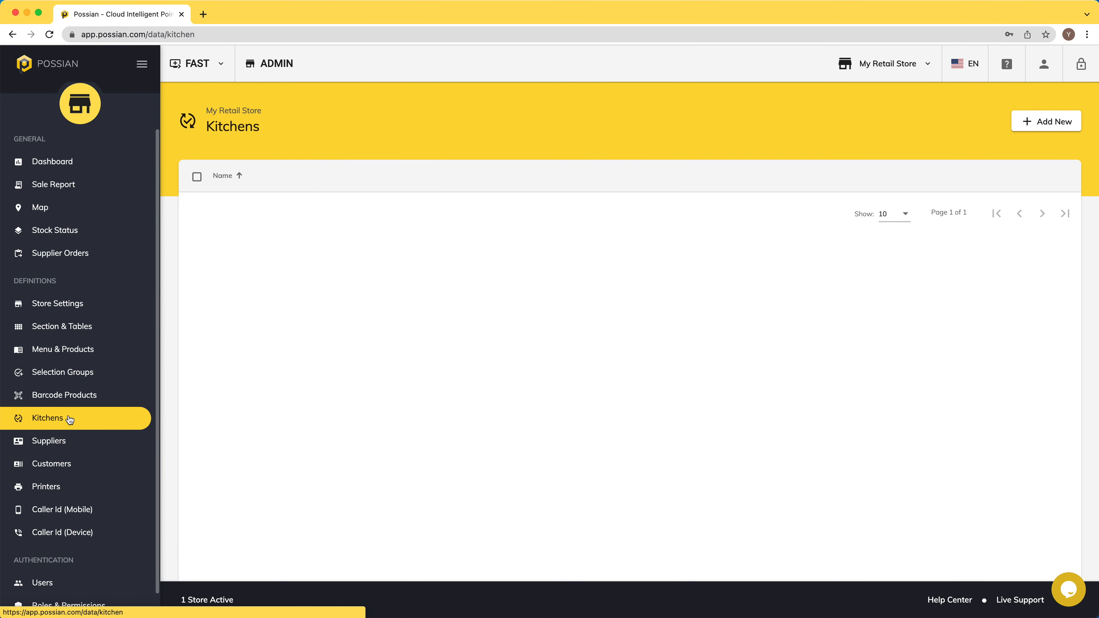
Step: Add a kitchen named Drink Kitchen 1 and save it
{"action": "left_click", "coordinate": [1062, 122]}
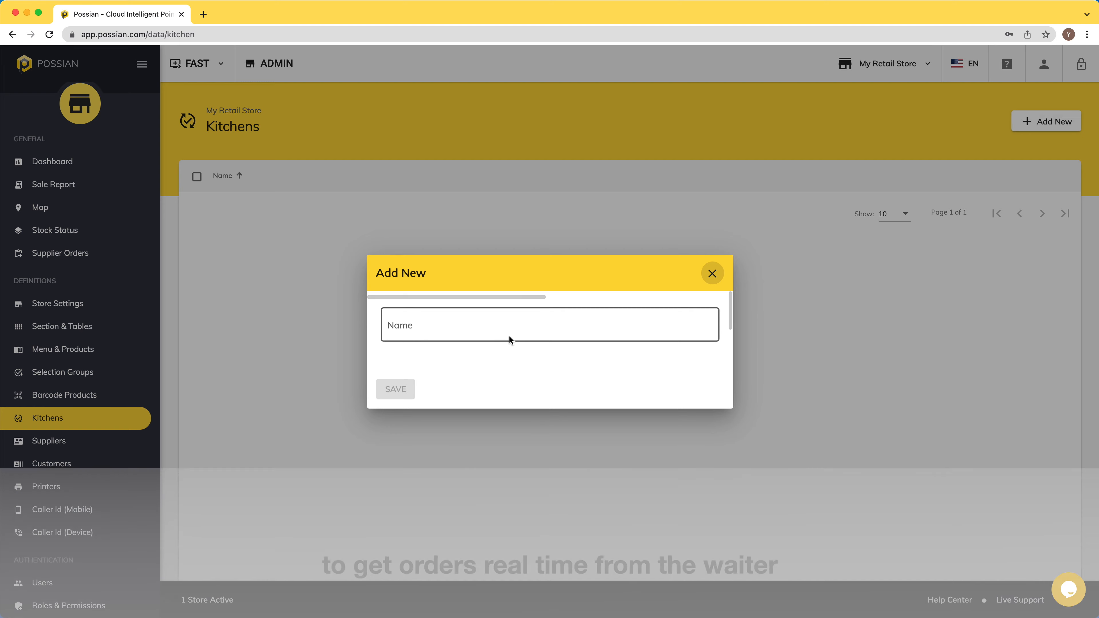
{"action": "left_click", "coordinate": [506, 328]}
{"action": "type", "text": "Drin"}
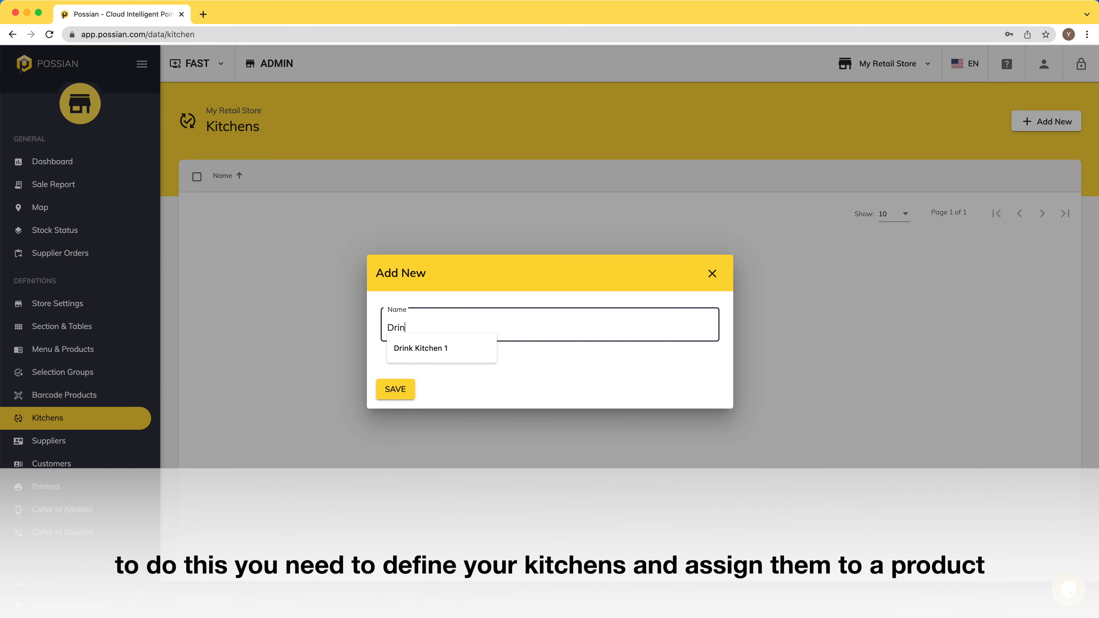
{"action": "key", "text": "Down"}
{"action": "key", "text": "Return"}
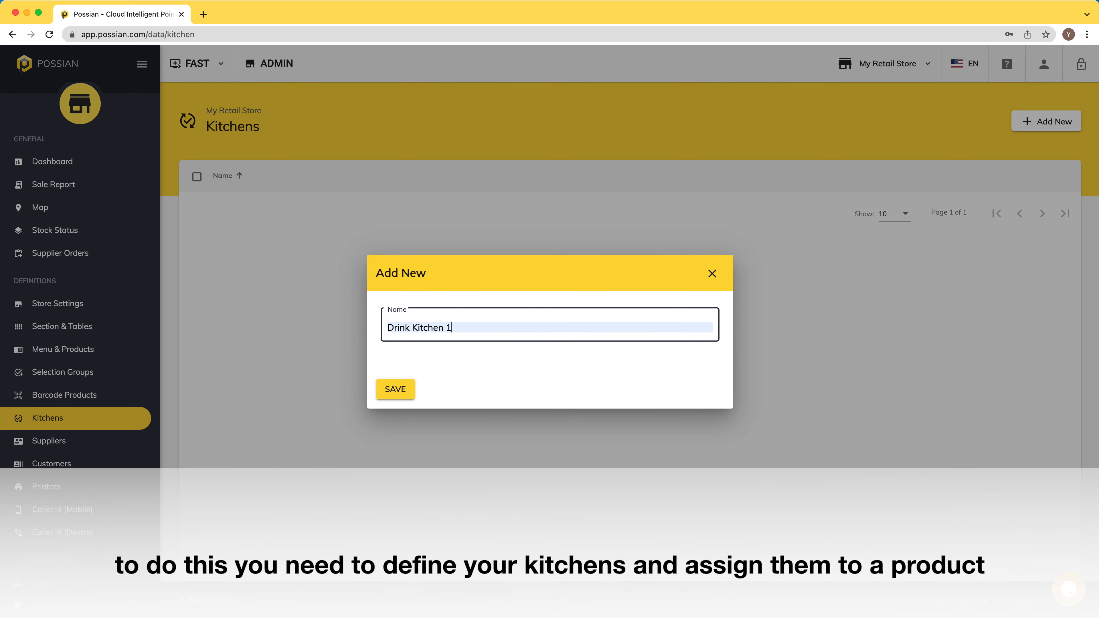
{"action": "left_click", "coordinate": [394, 390]}
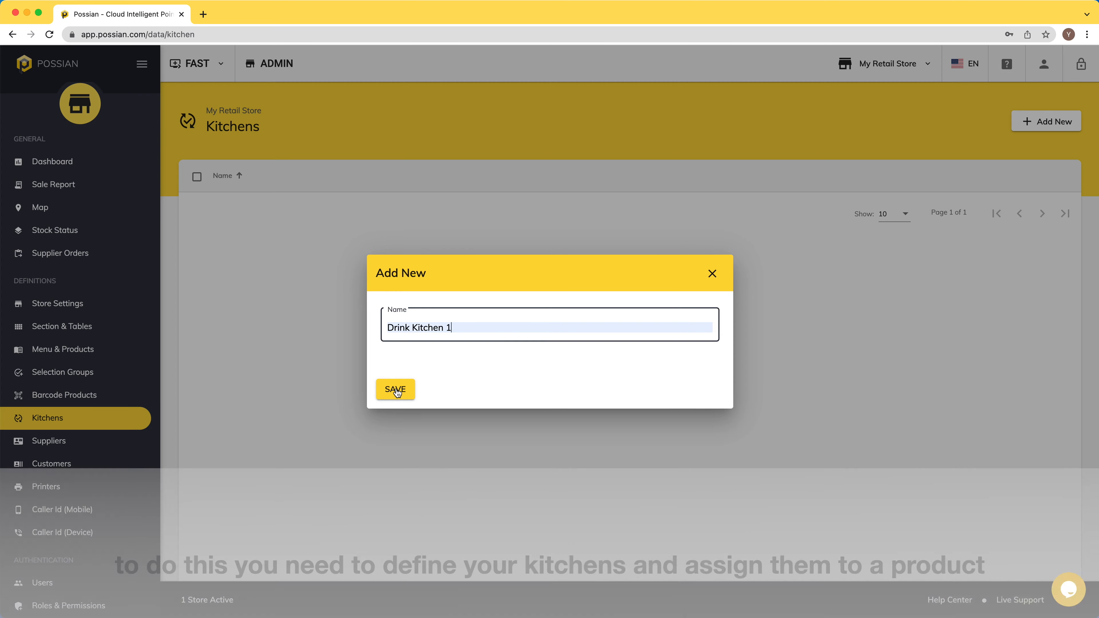
Step: Add a second kitchen named Coffee Kitchen 1 and save it
{"action": "left_click", "coordinate": [1047, 122]}
{"action": "left_click", "coordinate": [542, 326]}
{"action": "type", "text": "Coffee Kitc"}
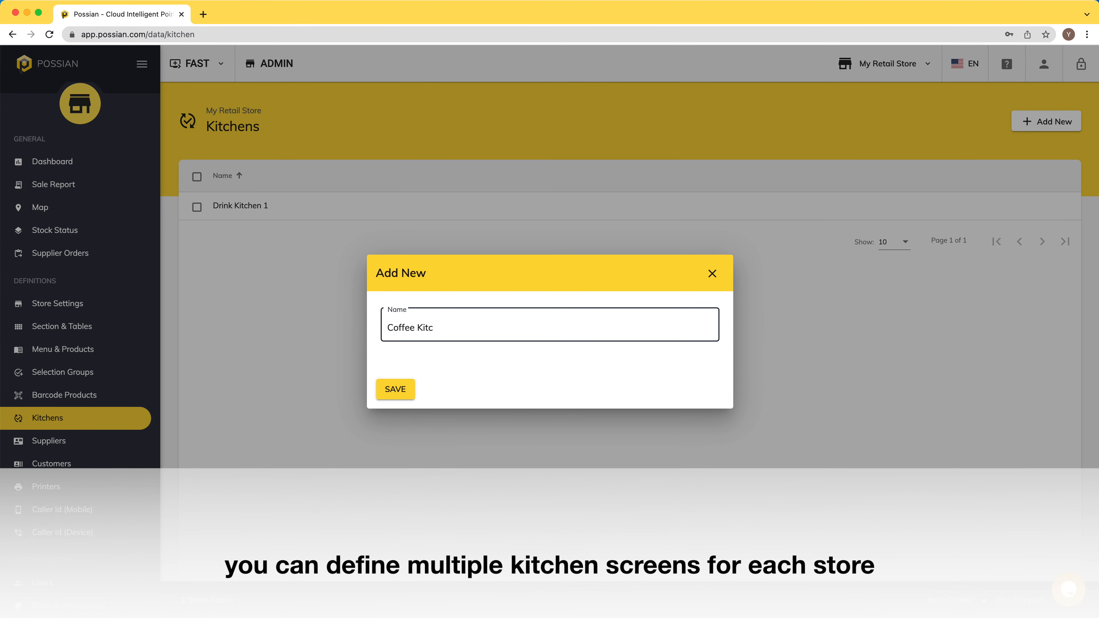
{"action": "type", "text": "hen 1"}
{"action": "left_click", "coordinate": [392, 387]}
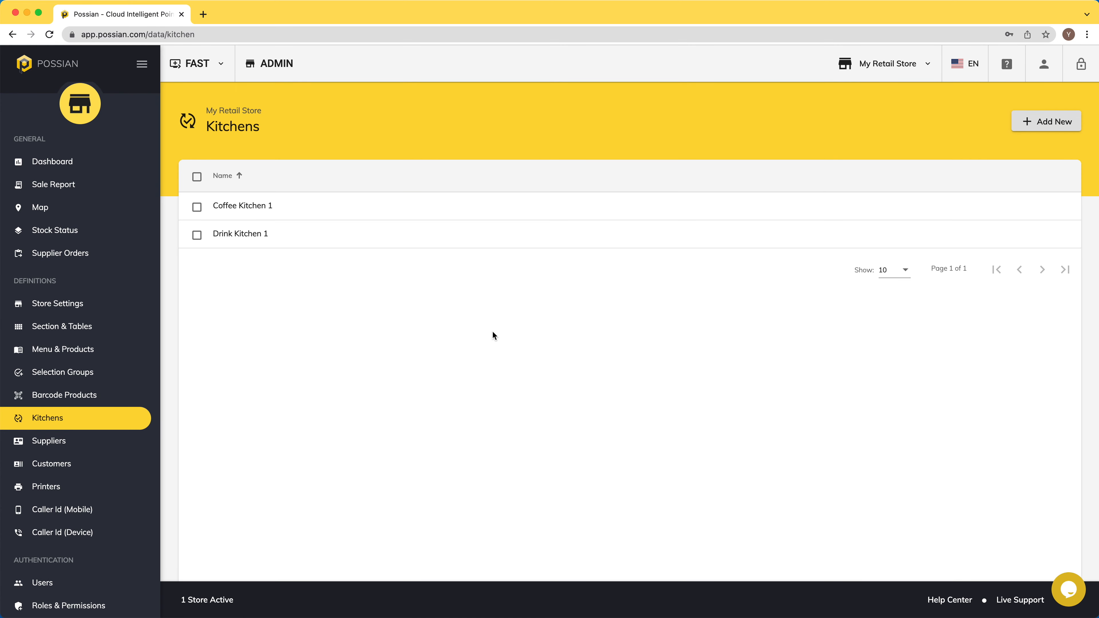
Step: Assign Coffee Kitchen 1 to Americano and Cappiccuno, saving each product
{"action": "left_click", "coordinate": [61, 351]}
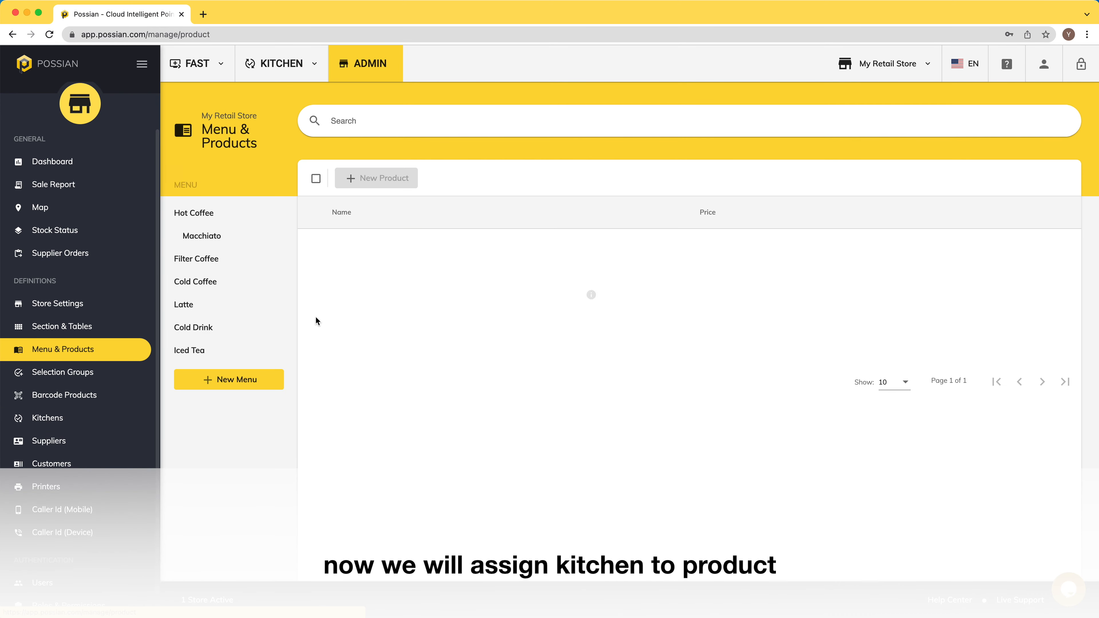
{"action": "left_click", "coordinate": [209, 215]}
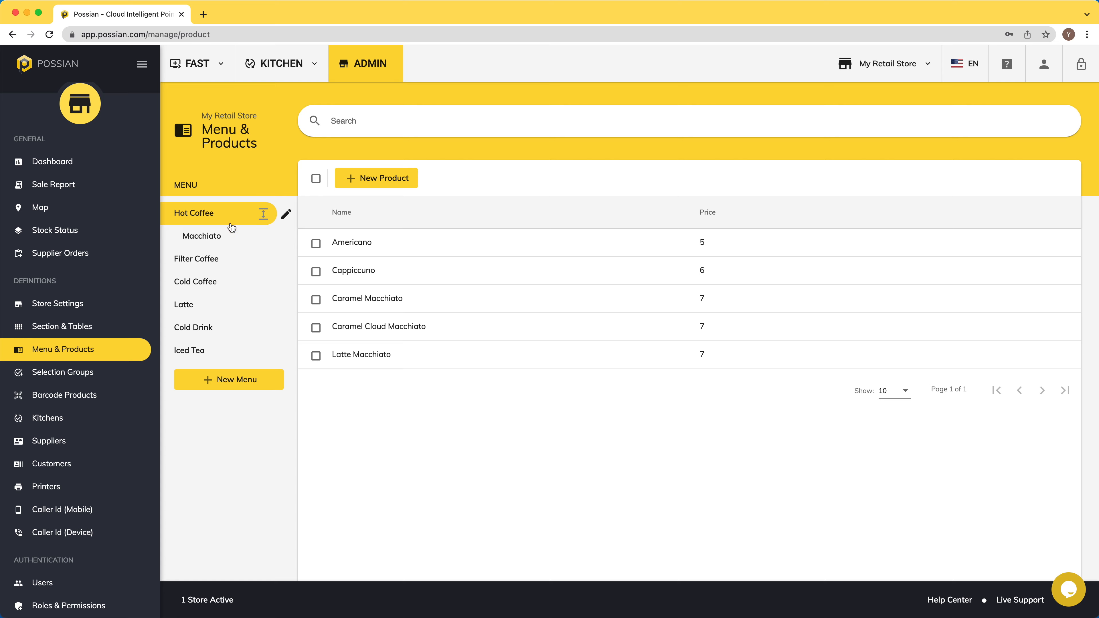
{"action": "left_click", "coordinate": [415, 242]}
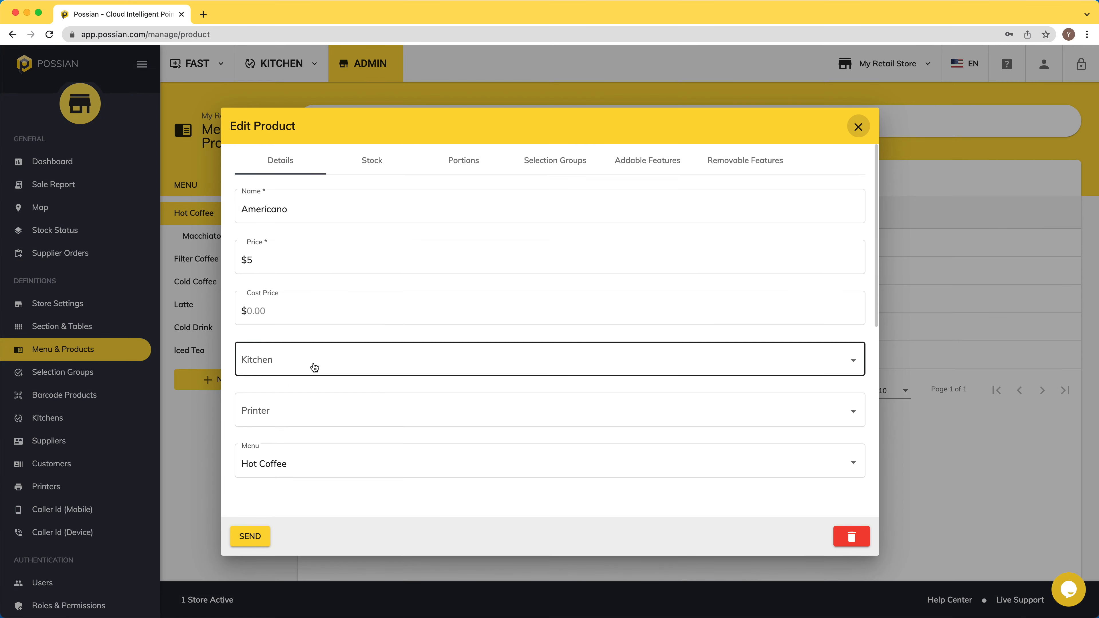
{"action": "left_click", "coordinate": [314, 366]}
{"action": "left_click", "coordinate": [276, 416]}
{"action": "left_click", "coordinate": [251, 536]}
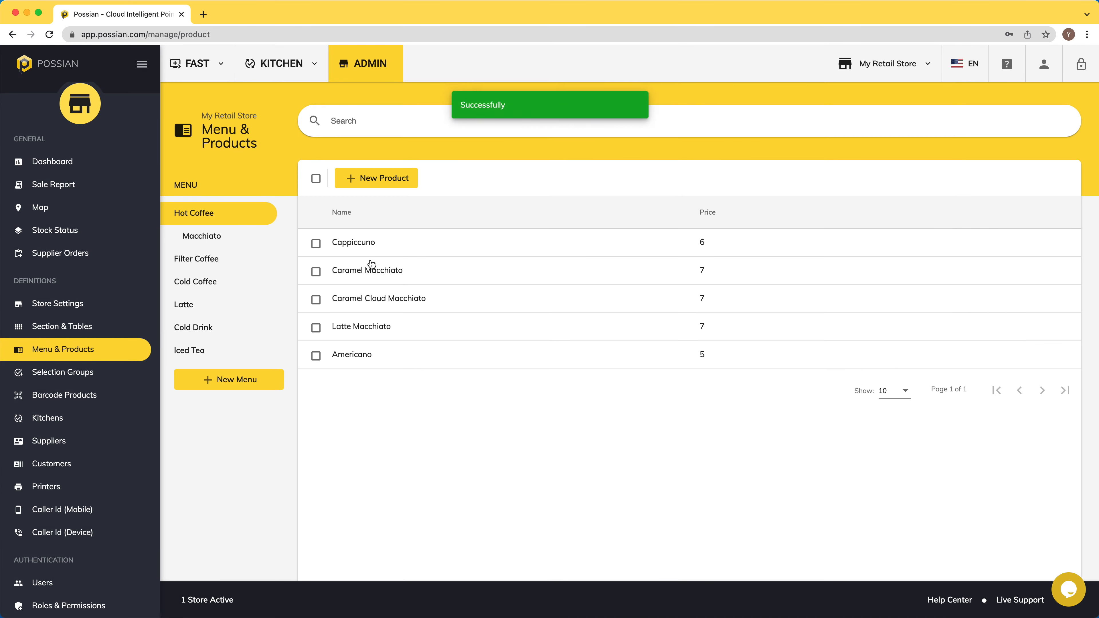
{"action": "left_click", "coordinate": [369, 246]}
{"action": "left_click", "coordinate": [294, 361]}
{"action": "left_click", "coordinate": [289, 418]}
{"action": "left_click", "coordinate": [250, 536]}
Step: Create a Cold Drink product Pepsi priced 3 and assigned to Drink Kitchen 1
{"action": "left_click", "coordinate": [193, 327]}
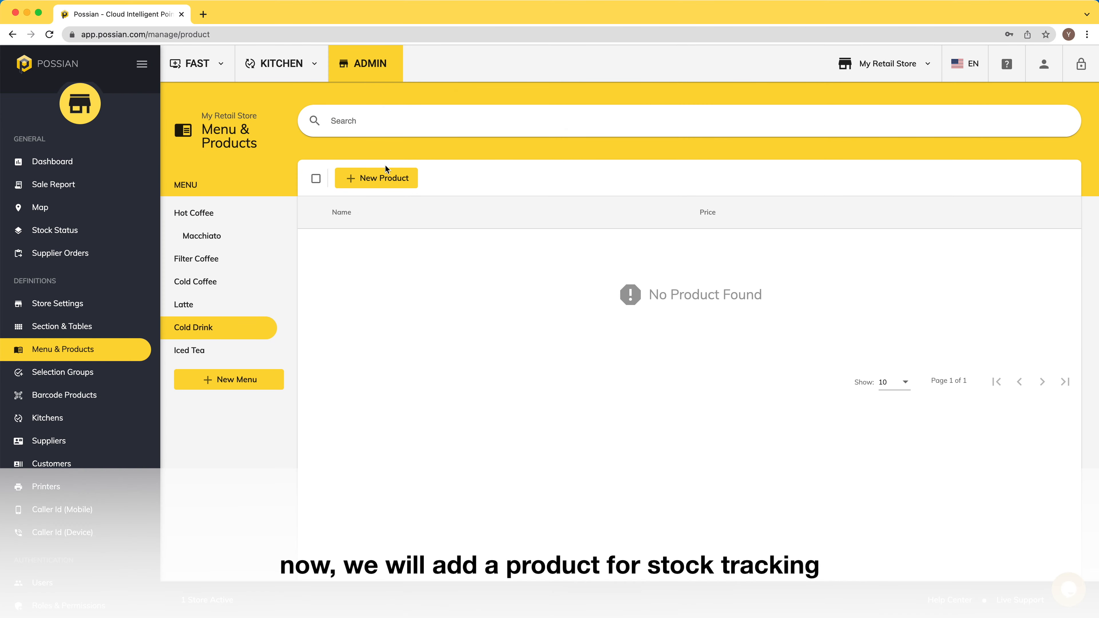
{"action": "left_click", "coordinate": [383, 175]}
{"action": "left_click", "coordinate": [388, 210]}
{"action": "type", "text": "Pepsi"}
{"action": "key", "text": "Tab"}
{"action": "type", "text": "3"}
{"action": "key", "text": "Tab"}
{"action": "key", "text": "Tab"}
{"action": "left_click", "coordinate": [329, 362]}
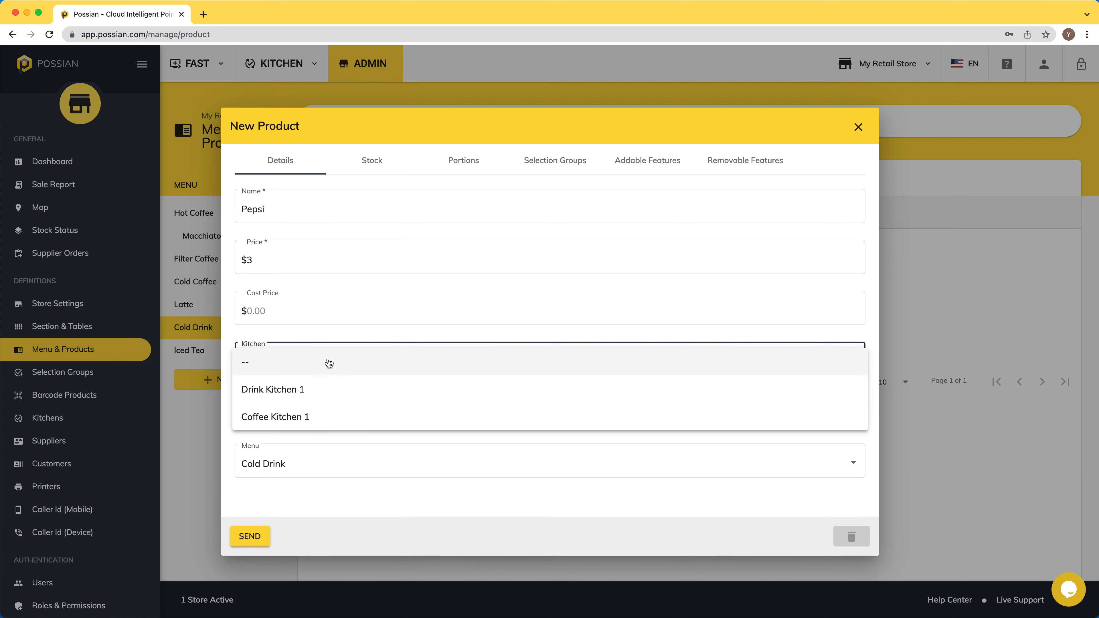
{"action": "left_click", "coordinate": [280, 391]}
Step: Enable stock tracking for Pepsi with a critical stock level of 30 and save it
{"action": "left_click", "coordinate": [372, 162]}
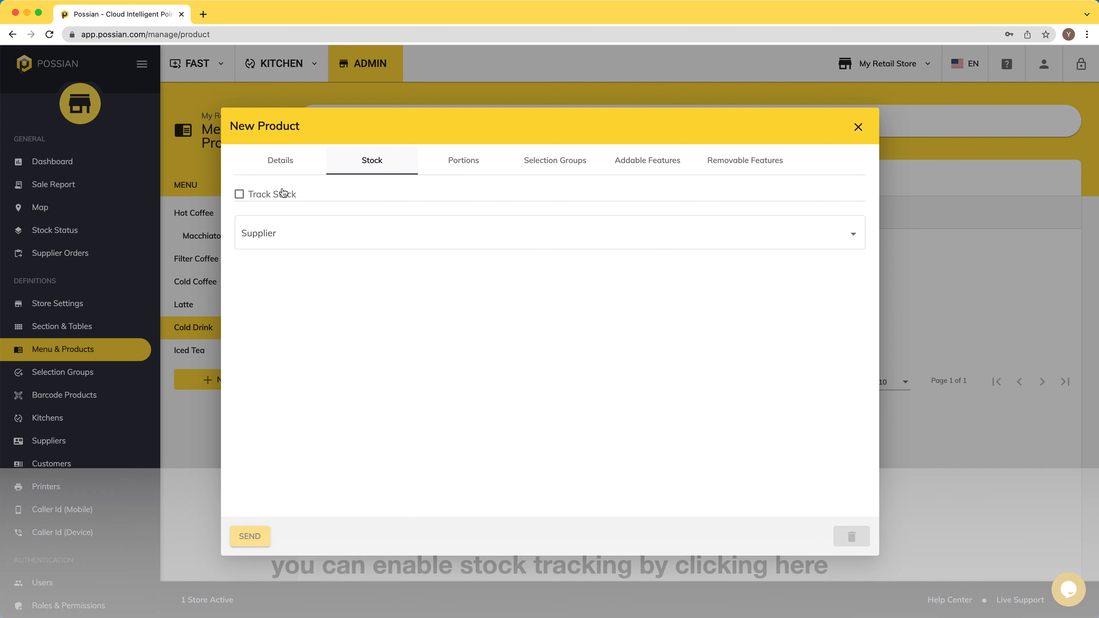
{"action": "left_click", "coordinate": [240, 194]}
{"action": "left_click", "coordinate": [265, 231]}
{"action": "type", "text": "30"}
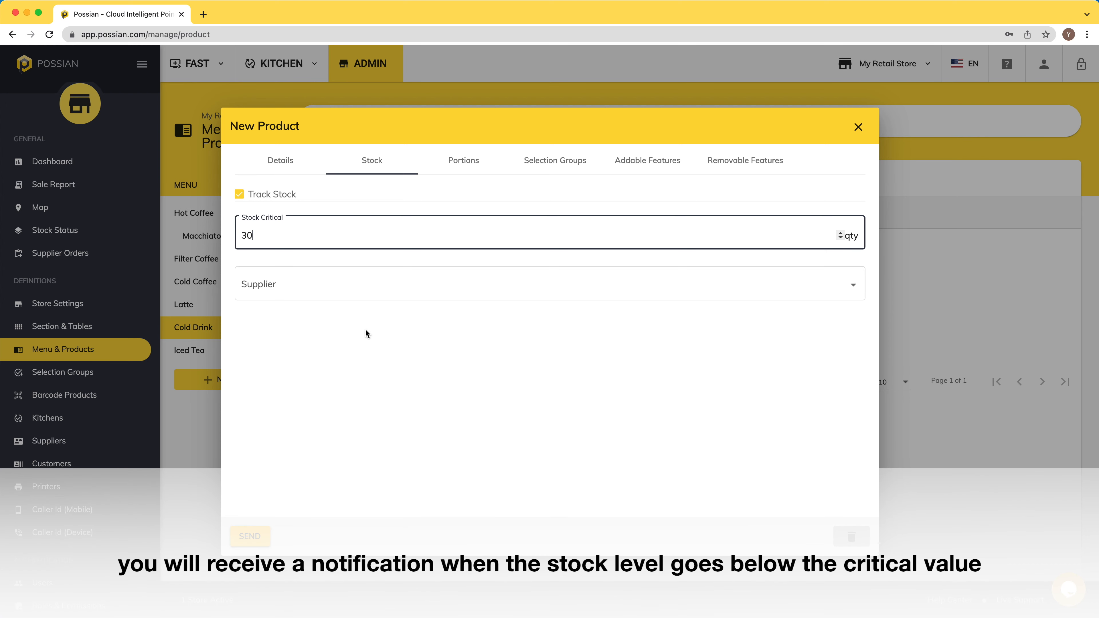
{"action": "left_click", "coordinate": [250, 536]}
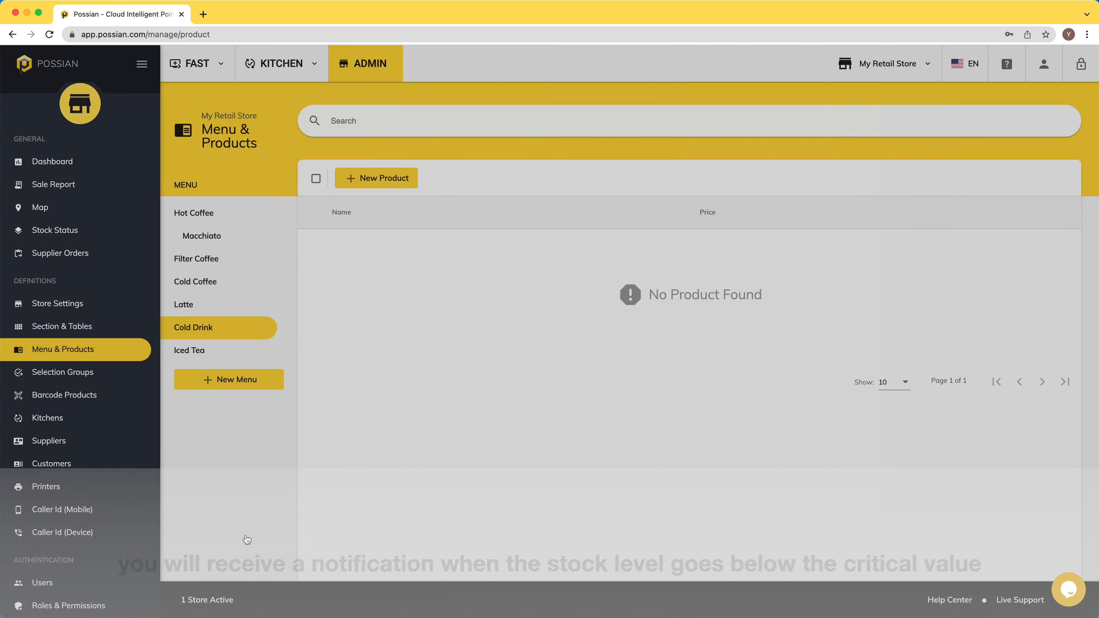
Step: Add a Coca Cola product assigned to Drink Kitchen 1 and save it
{"action": "left_click", "coordinate": [358, 179]}
{"action": "left_click", "coordinate": [289, 207]}
{"action": "type", "text": "Coca Cola"}
{"action": "key", "text": "Tab"}
{"action": "left_click", "coordinate": [282, 359]}
{"action": "left_click", "coordinate": [282, 389]}
{"action": "left_click", "coordinate": [250, 537]}
Step: Add Coca Cola Light priced 3 in Drink Kitchen 1 with stock tracking enabled
{"action": "left_click", "coordinate": [364, 177]}
{"action": "left_click", "coordinate": [336, 213]}
{"action": "type", "text": "Coca Cola Light"}
{"action": "key", "text": "Tab"}
{"action": "type", "text": "3"}
{"action": "left_click", "coordinate": [293, 363]}
{"action": "left_click", "coordinate": [281, 390]}
{"action": "left_click", "coordinate": [372, 160]}
{"action": "left_click", "coordinate": [241, 192]}
{"action": "left_click", "coordinate": [237, 531]}
Step: Set Coca Cola's critical stock level to 30 and save it
{"action": "left_click", "coordinate": [376, 270]}
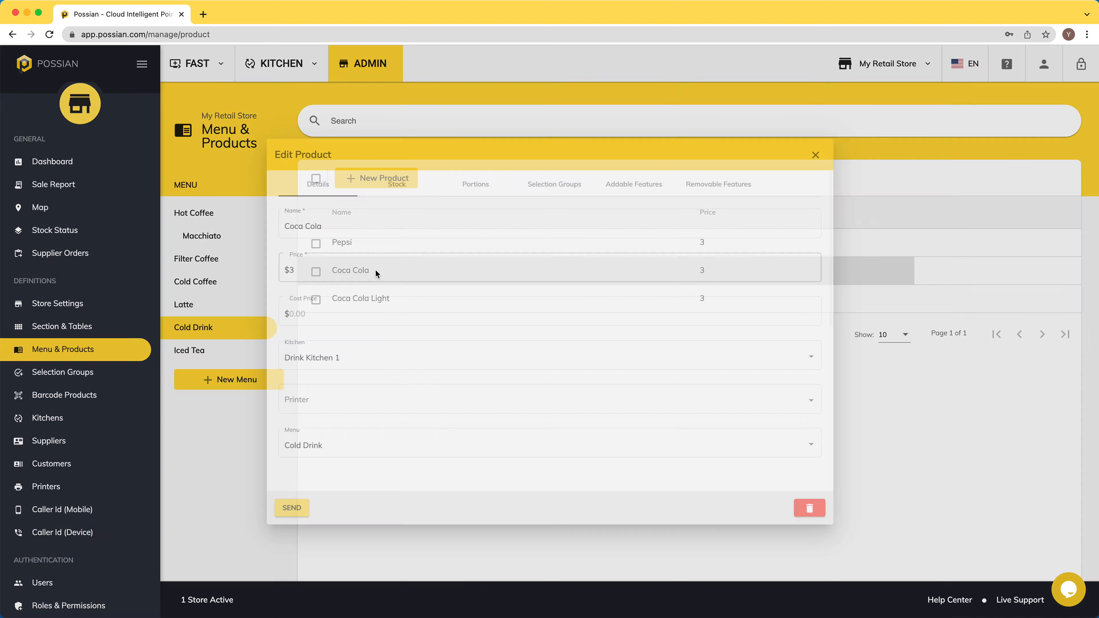
{"action": "left_click", "coordinate": [274, 235]}
{"action": "type", "text": "30"}
{"action": "left_click", "coordinate": [251, 537]}
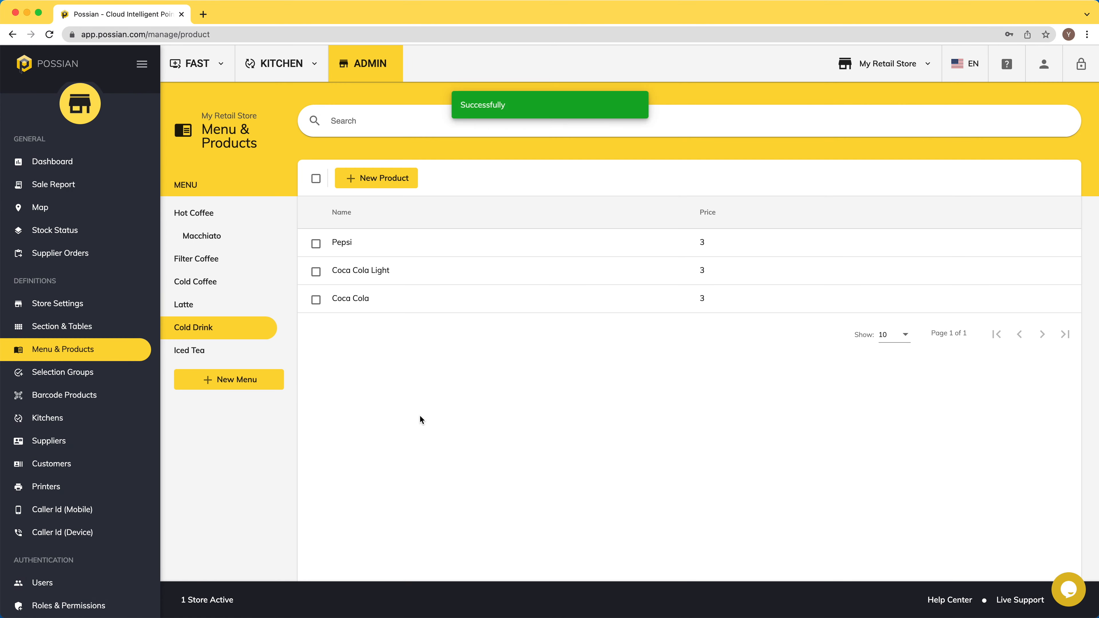
{"action": "left_click", "coordinate": [52, 586]}
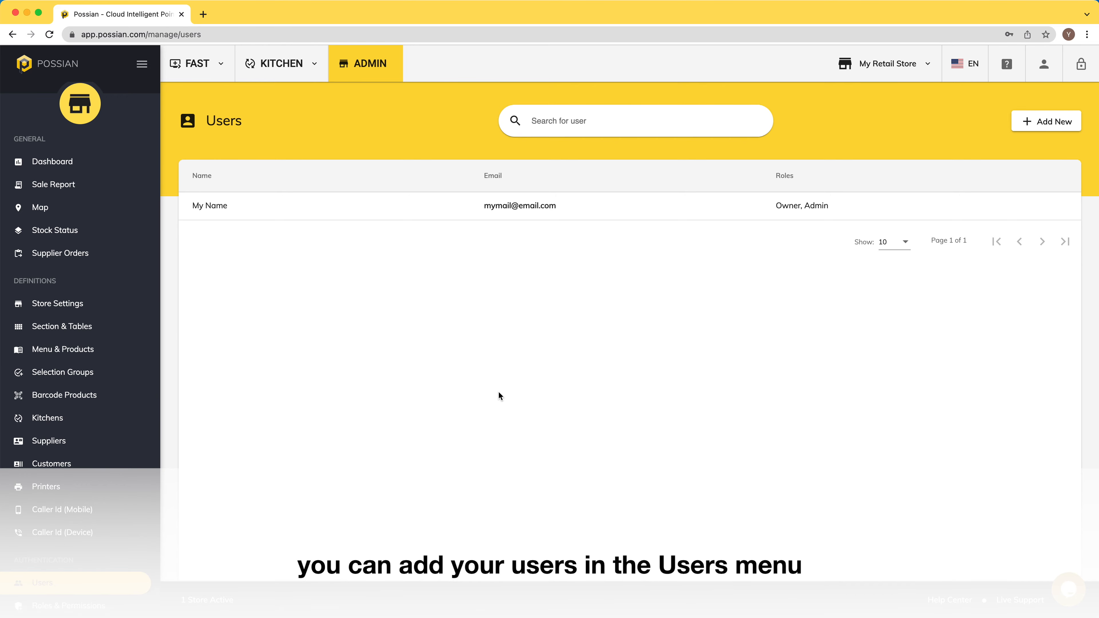
Step: Add a staff user with name, username and temporary password, give the Kitchen role, and save
{"action": "left_click", "coordinate": [1033, 126]}
{"action": "left_click", "coordinate": [506, 188]}
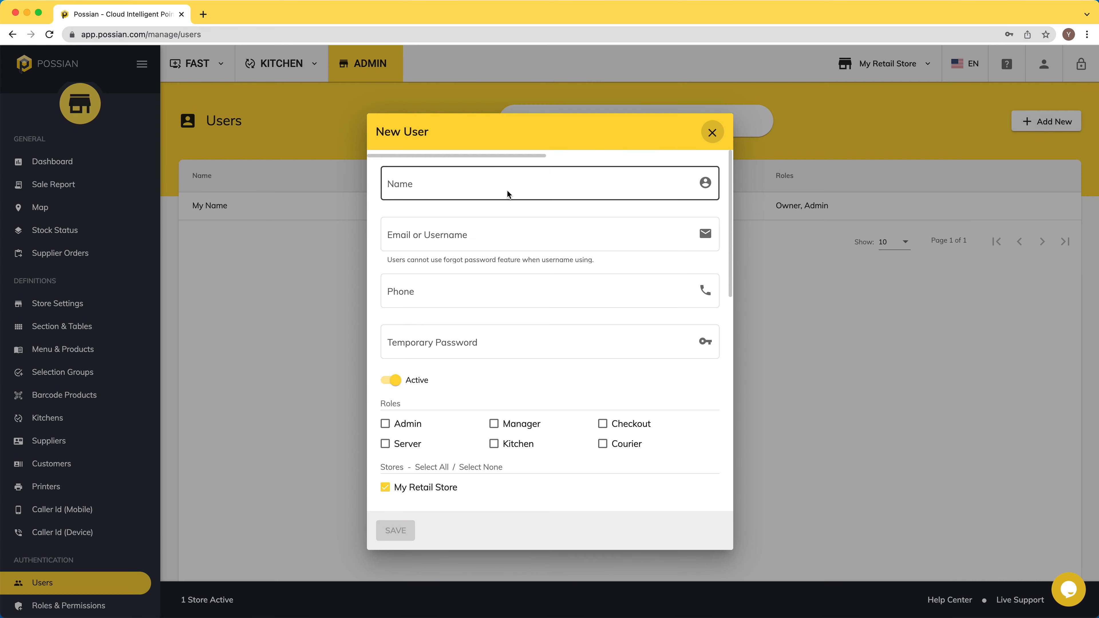
{"action": "type", "text": "Olivia"}
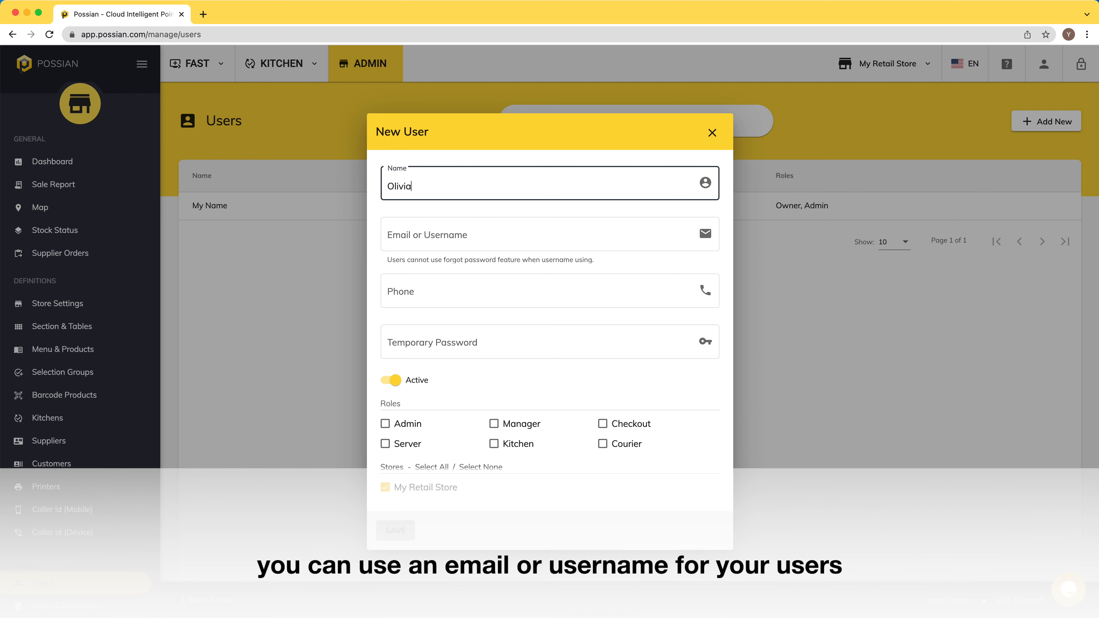
{"action": "key", "text": "Tab"}
{"action": "type", "text": "olivia"}
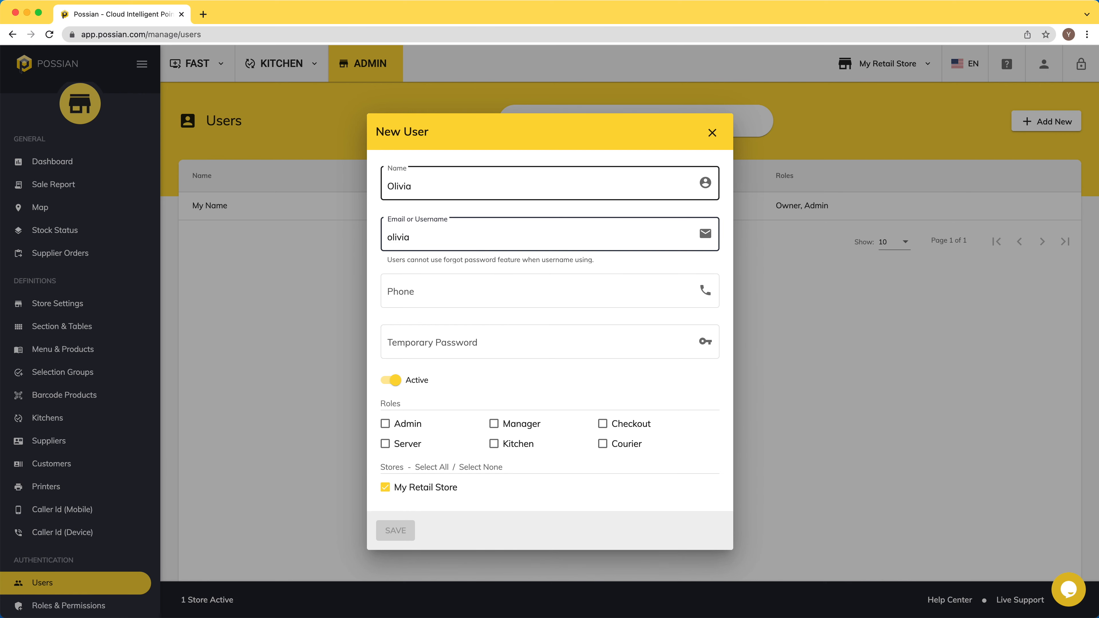
{"action": "key", "text": "Tab"}
{"action": "key", "text": "Tab"}
{"action": "type", "text": "••"}
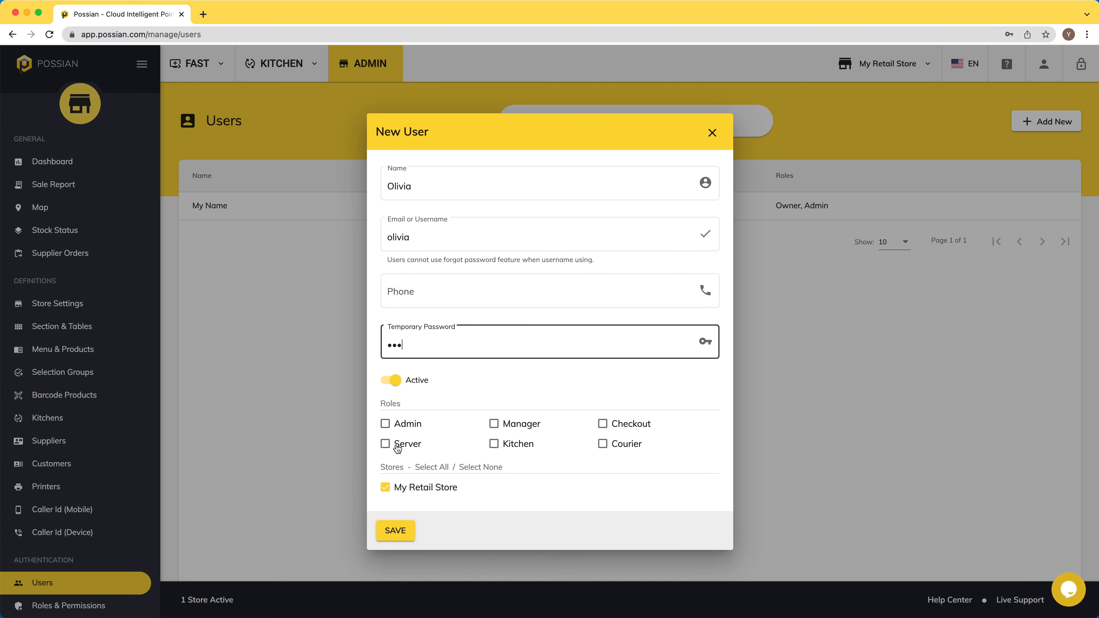
{"action": "left_click", "coordinate": [497, 446]}
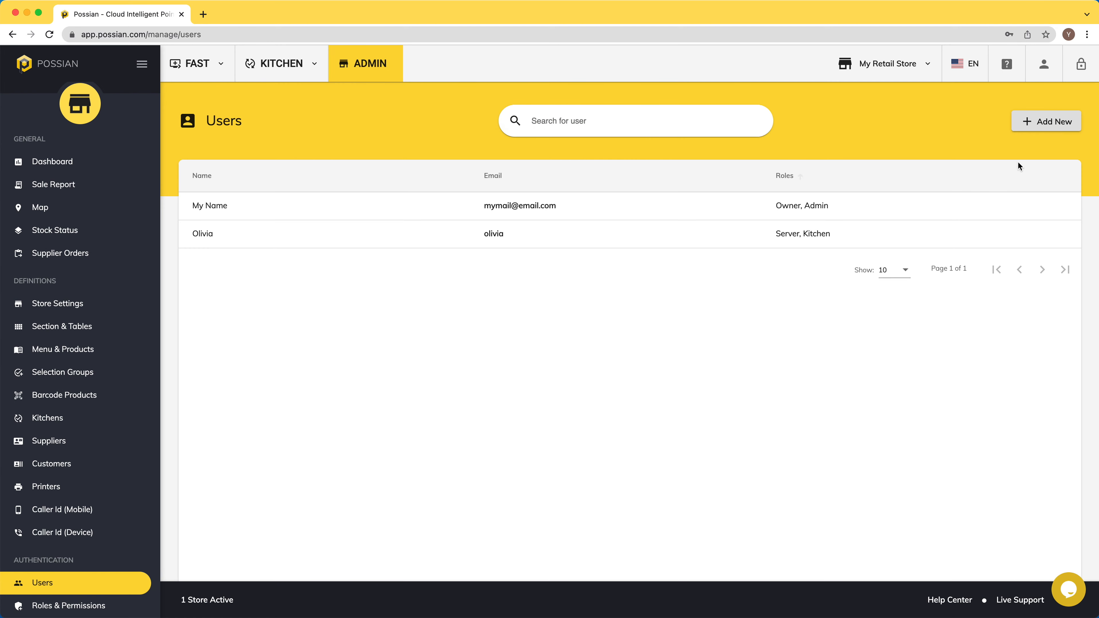
{"action": "left_click", "coordinate": [1046, 122]}
Step: Add a second user with name and username, give the Checkout role, and save
{"action": "left_click", "coordinate": [498, 184]}
{"action": "type", "text": "John"}
{"action": "key", "text": "Tab"}
{"action": "type", "text": "john"}
{"action": "key", "text": "Tab"}
{"action": "key", "text": "Tab"}
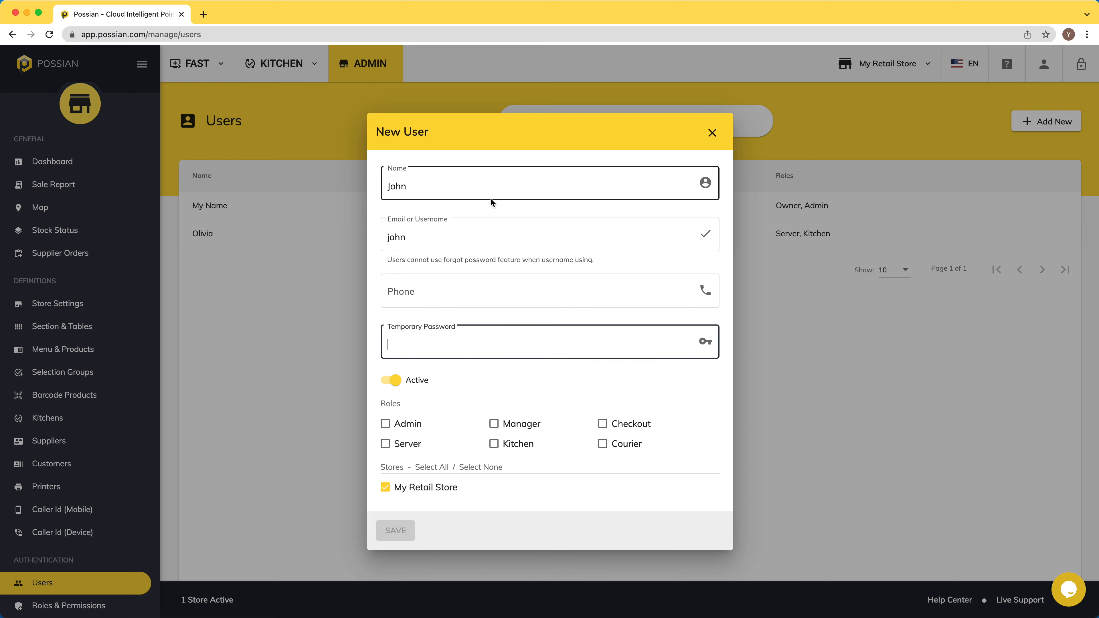
{"action": "left_click", "coordinate": [608, 426]}
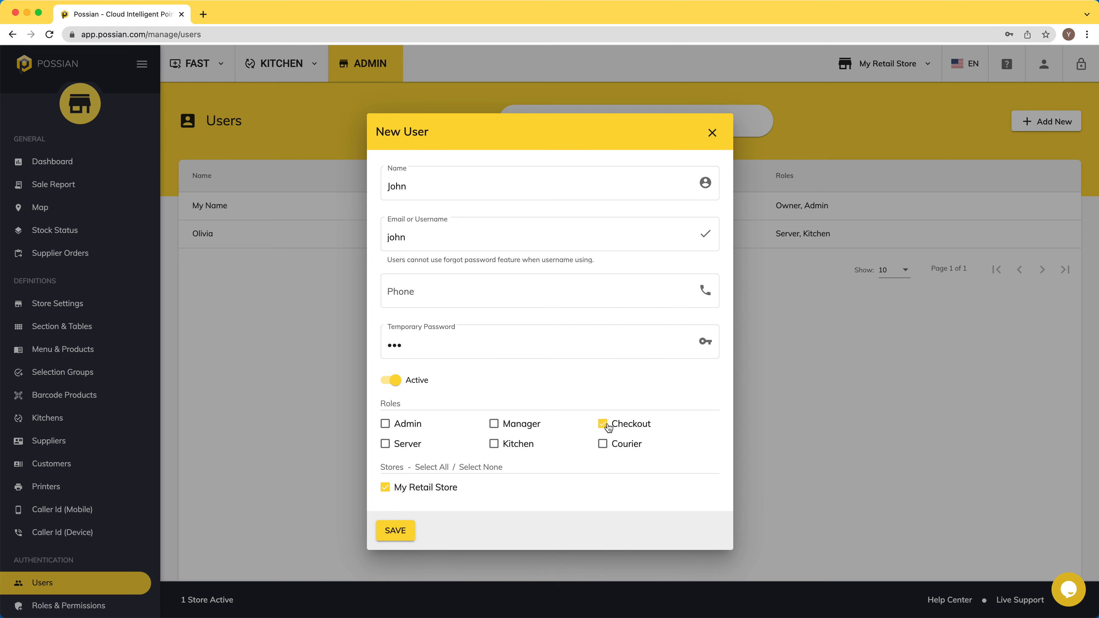
{"action": "left_click", "coordinate": [396, 532]}
{"action": "scroll", "coordinate": [88, 503], "scroll_direction": "down", "scroll_amount": 1}
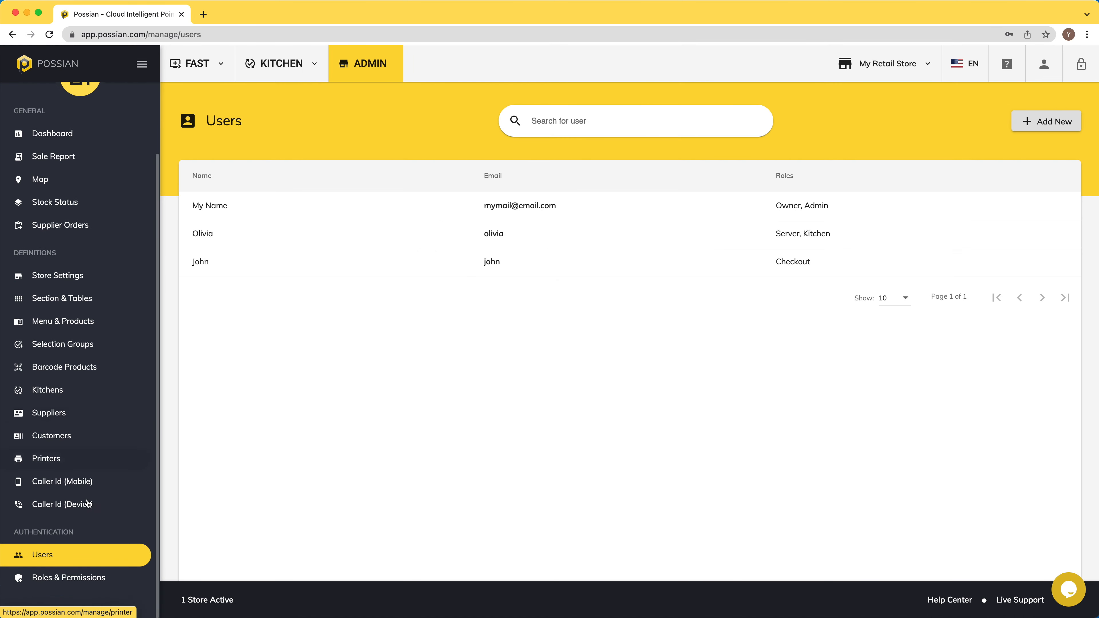
Step: Review Manager, Checkout, Kitchen and Server permissions, then tick Payments Add/Upd for Server
{"action": "left_click", "coordinate": [68, 578]}
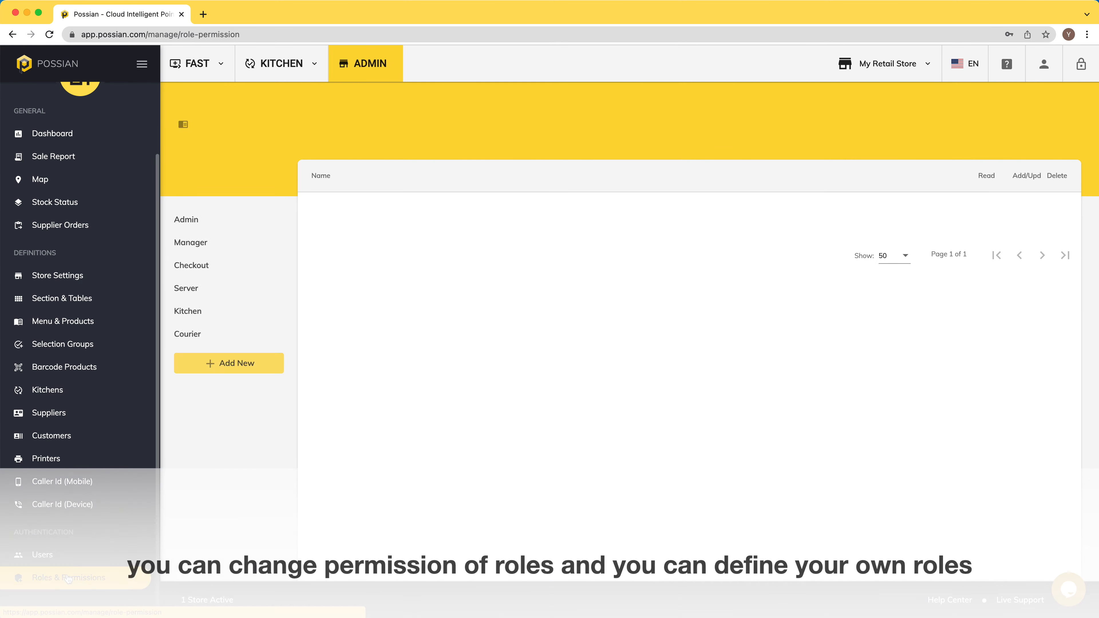
{"action": "left_click", "coordinate": [190, 236]}
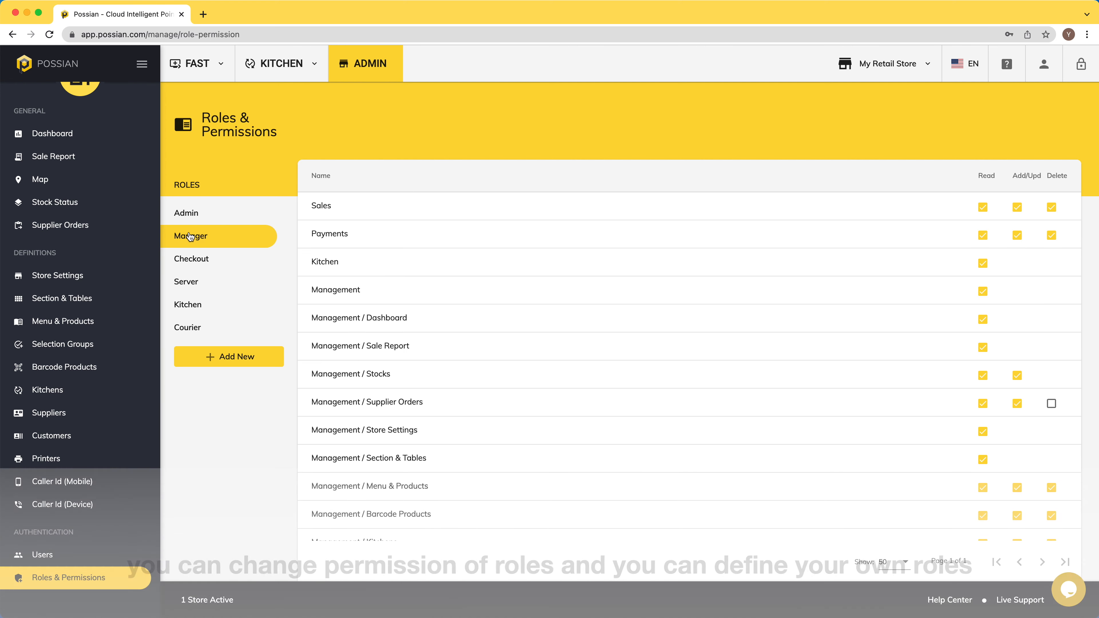
{"action": "scroll", "coordinate": [533, 305], "scroll_direction": "down", "scroll_amount": 1}
{"action": "scroll", "coordinate": [532, 307], "scroll_direction": "down", "scroll_amount": 3}
{"action": "scroll", "coordinate": [532, 307], "scroll_direction": "up", "scroll_amount": 5}
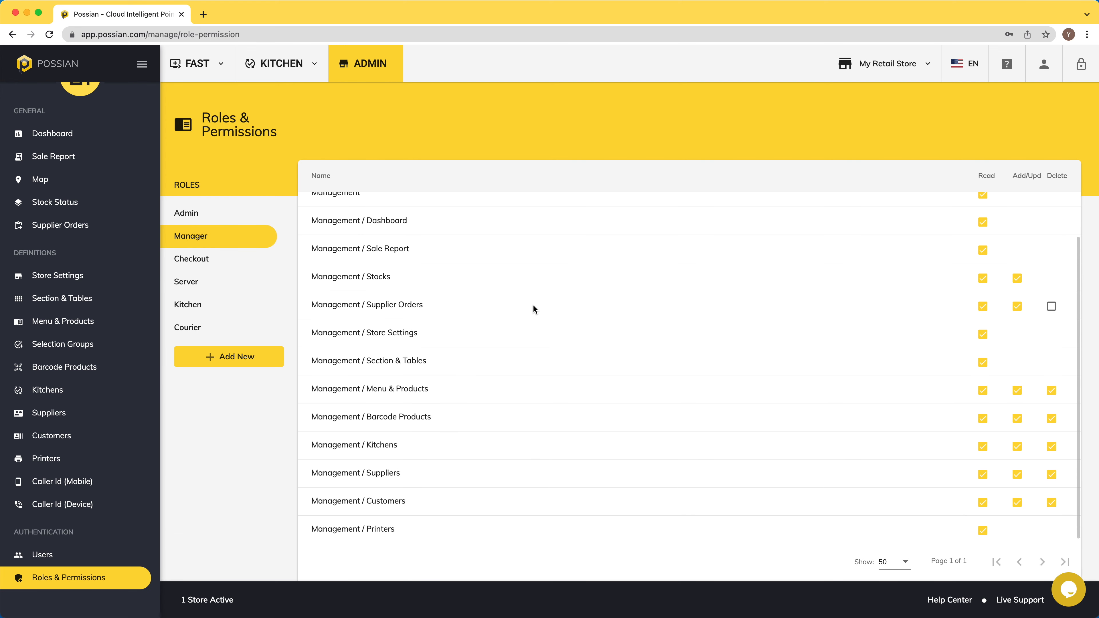
{"action": "left_click", "coordinate": [207, 262]}
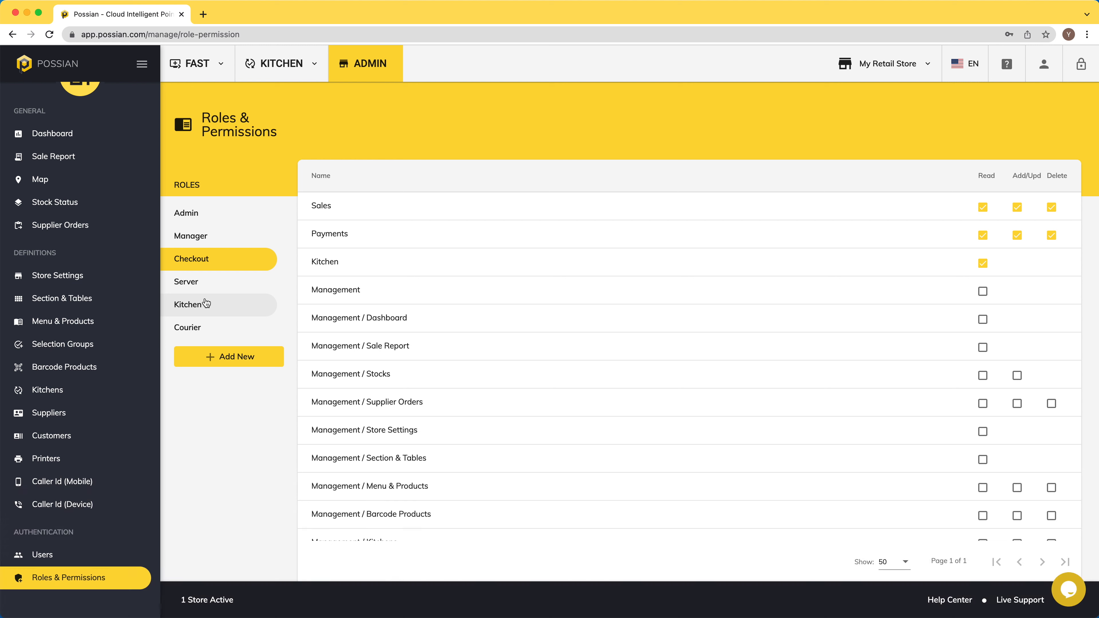
{"action": "left_click", "coordinate": [206, 303]}
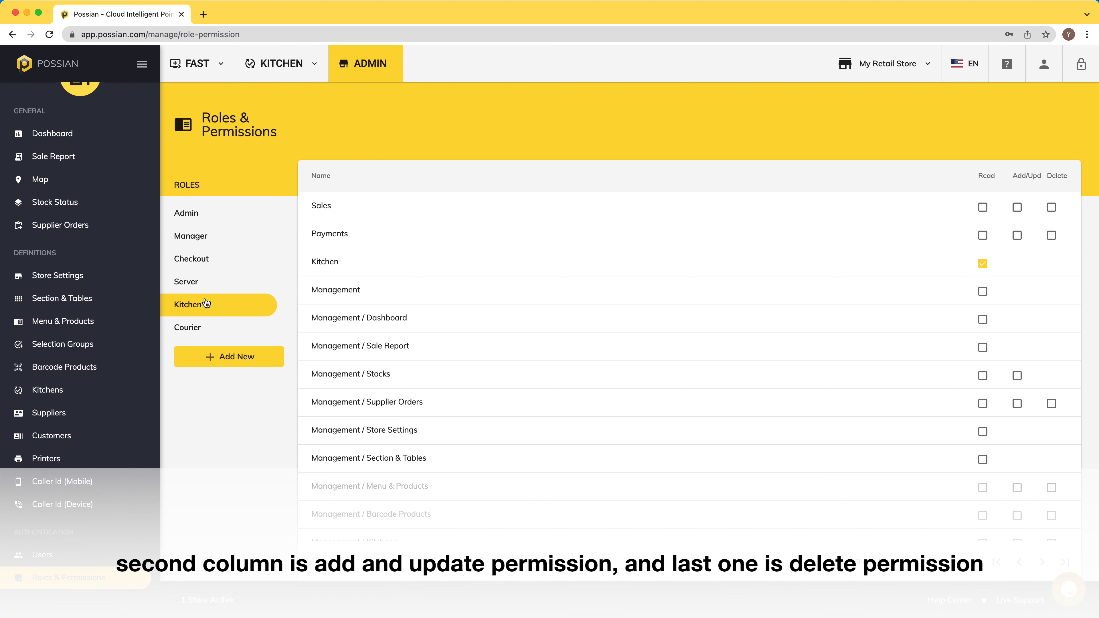
{"action": "left_click", "coordinate": [207, 287]}
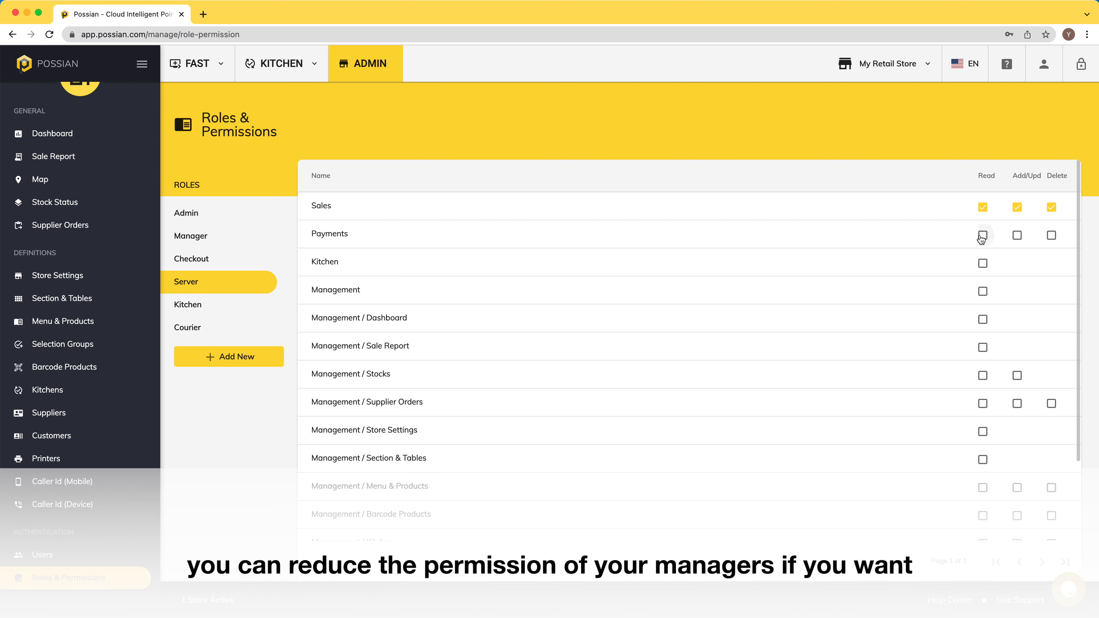
{"action": "left_click", "coordinate": [1018, 235]}
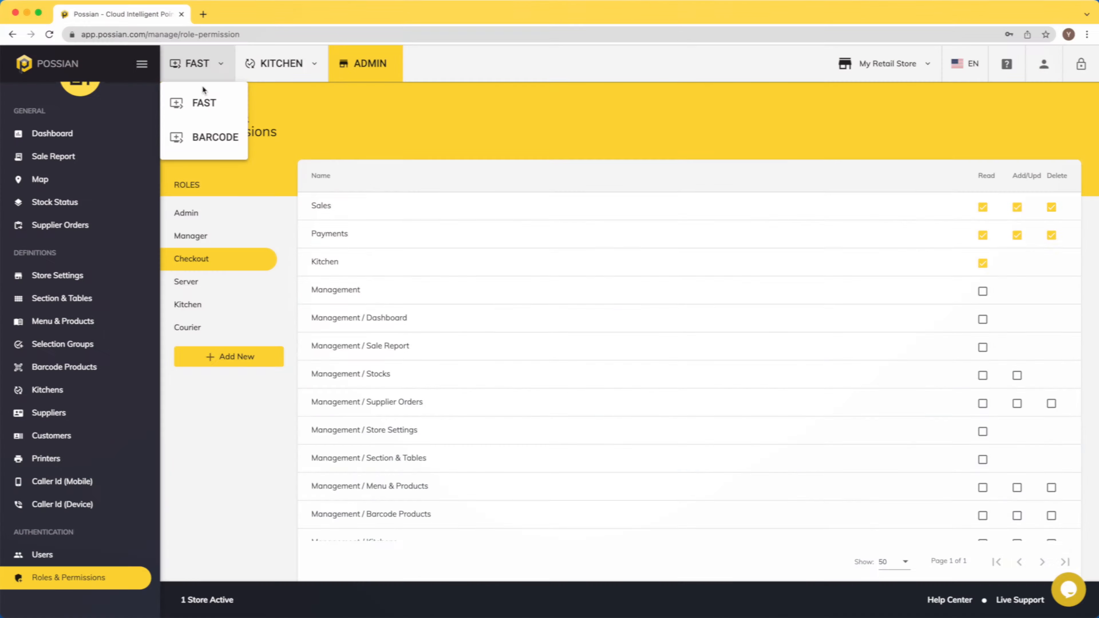
Step: On Fast Sales, add a Latte Macchiato, two Caramel Cloud Macchiatos and a Caramel Macchiato
{"action": "left_click", "coordinate": [202, 101]}
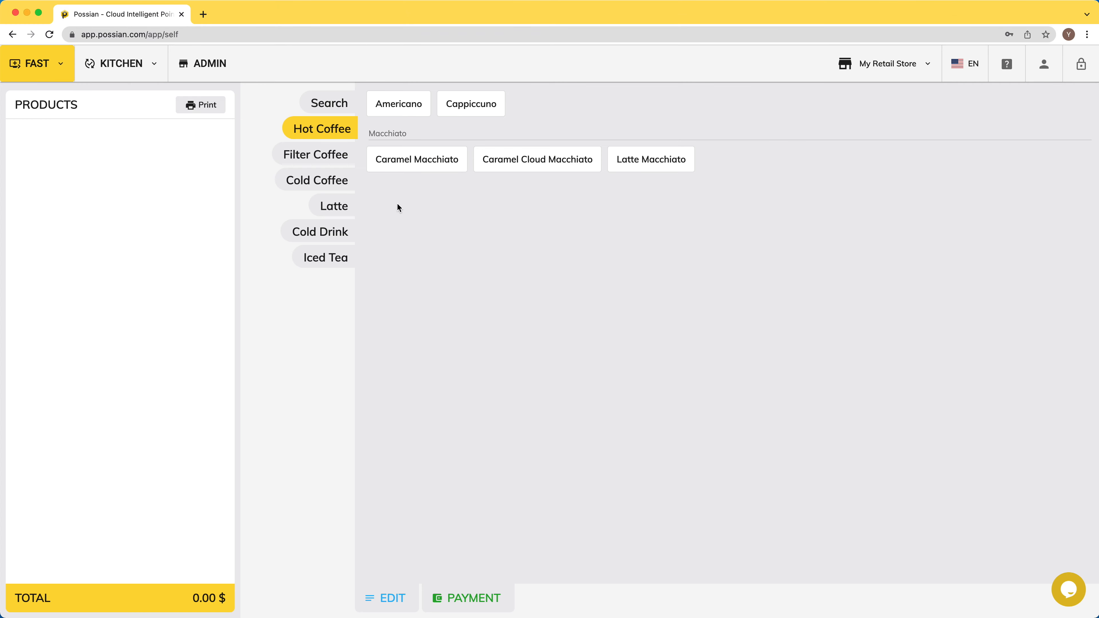
{"action": "left_click", "coordinate": [652, 159]}
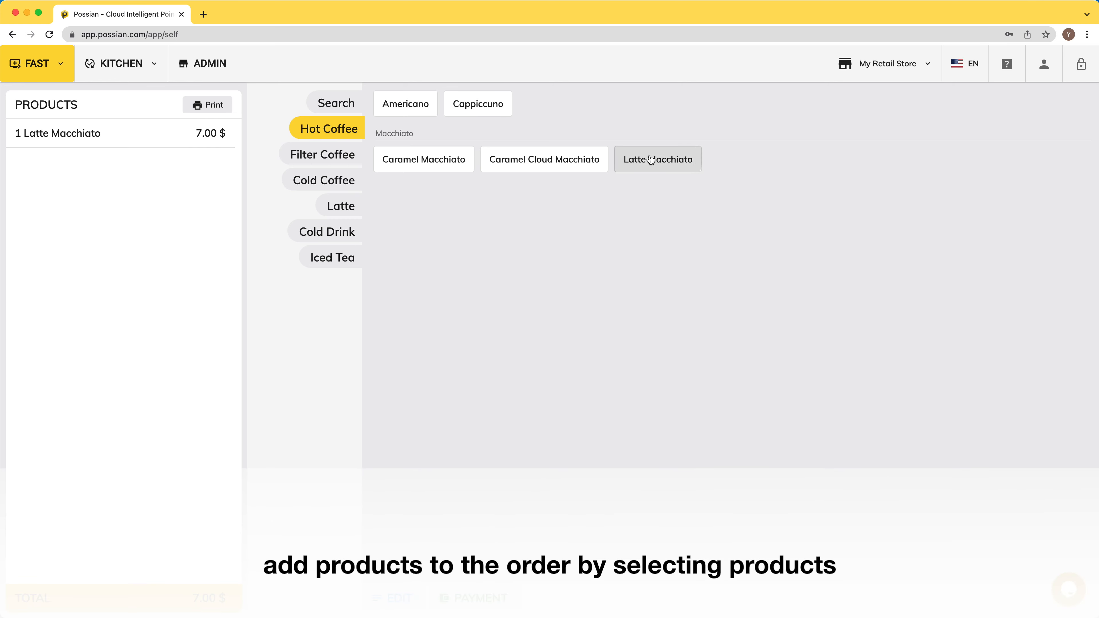
{"action": "left_click", "coordinate": [569, 165]}
{"action": "left_click", "coordinate": [570, 162]}
{"action": "left_click", "coordinate": [449, 161]}
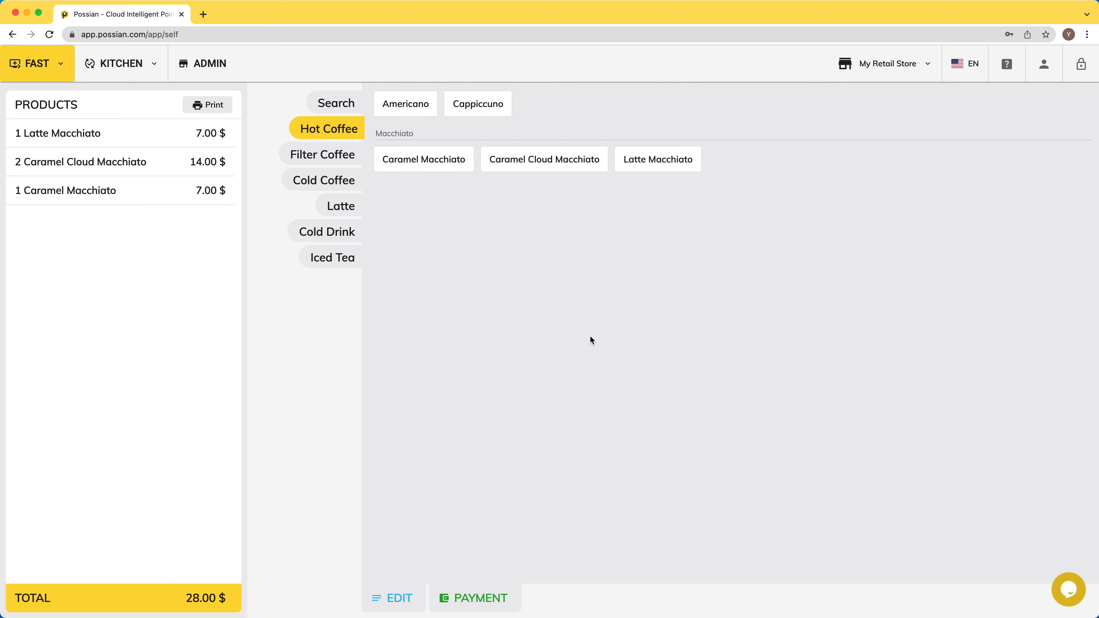
Step: Pay the 28.00 $ order in cash and complete it
{"action": "left_click", "coordinate": [489, 598]}
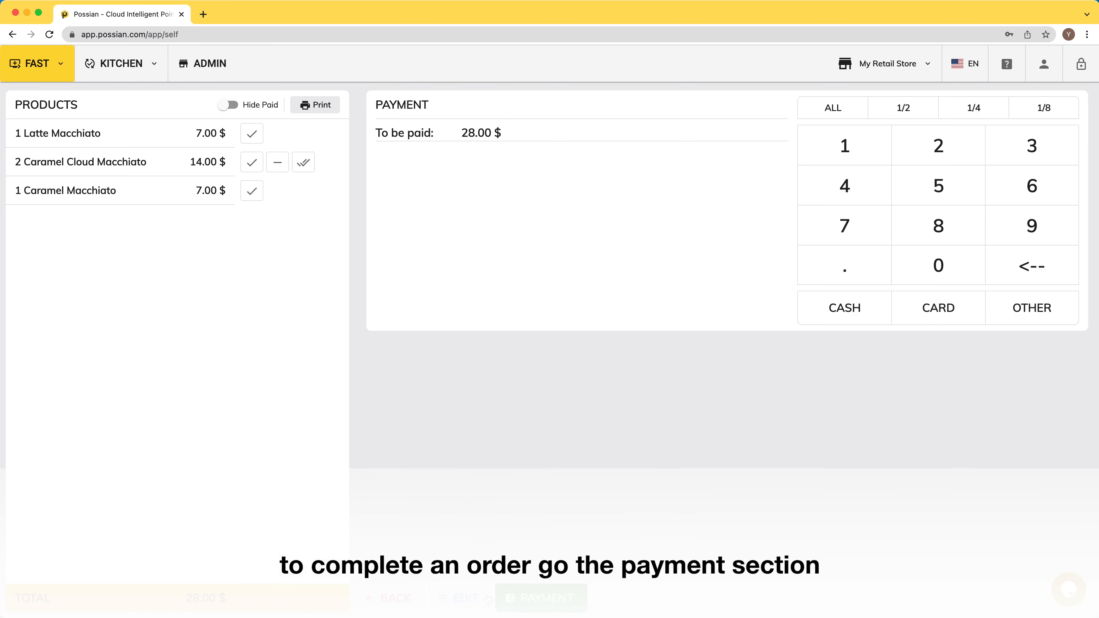
{"action": "left_click", "coordinate": [848, 309]}
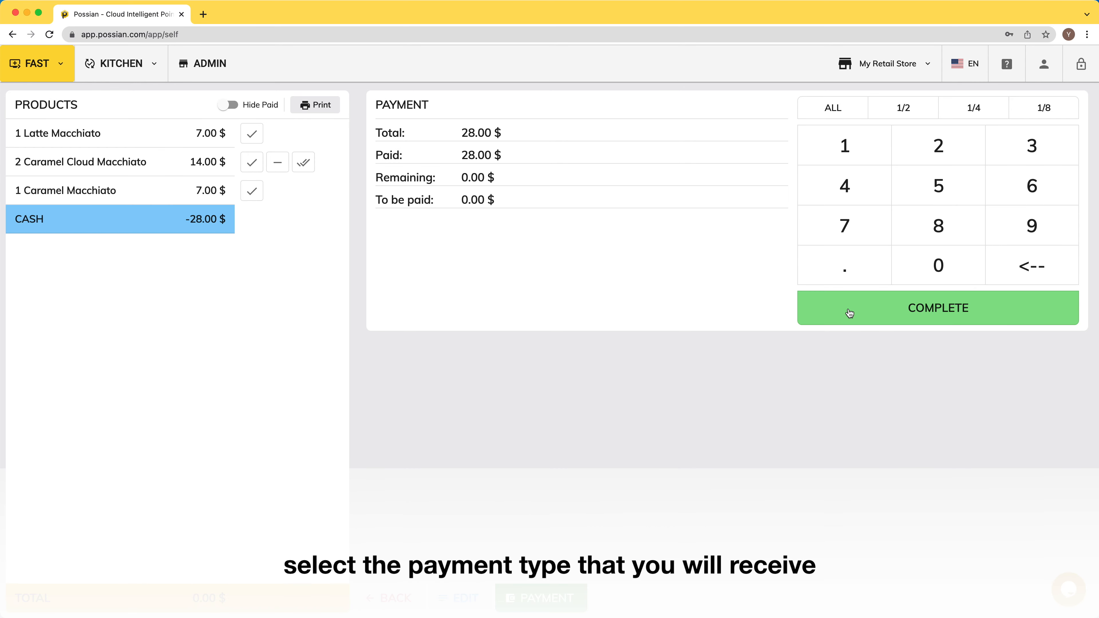
{"action": "left_click", "coordinate": [870, 309]}
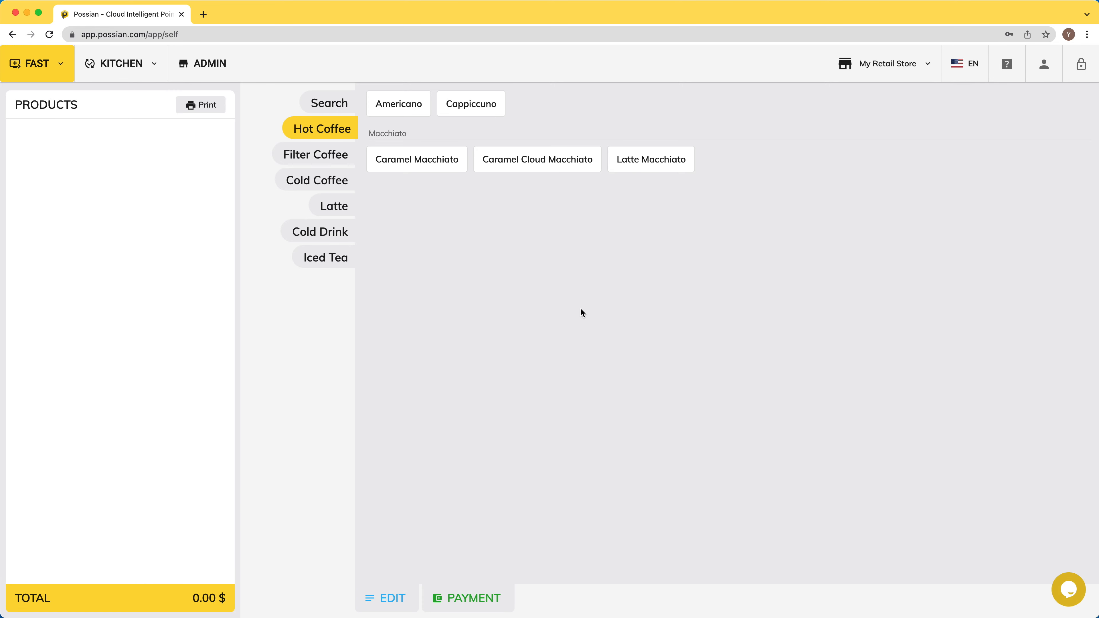
{"action": "left_click", "coordinate": [395, 107]}
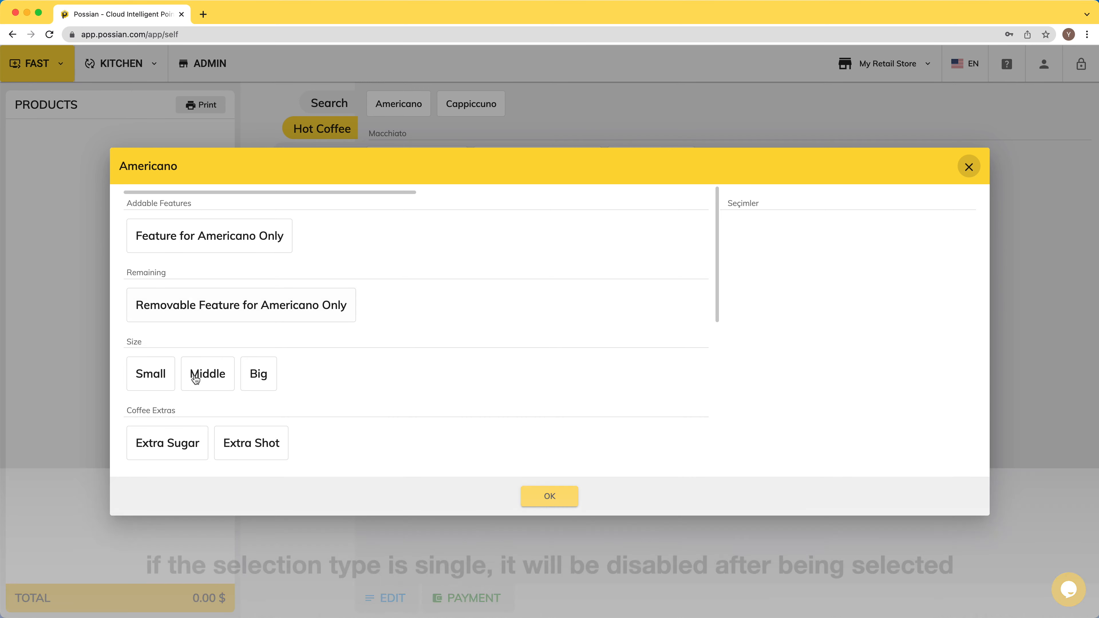
Step: Order a Middle Americano with Extra Sugar and two Extra Shots, plus Caramel Cloud and Latte Macchiatos
{"action": "left_click", "coordinate": [201, 376]}
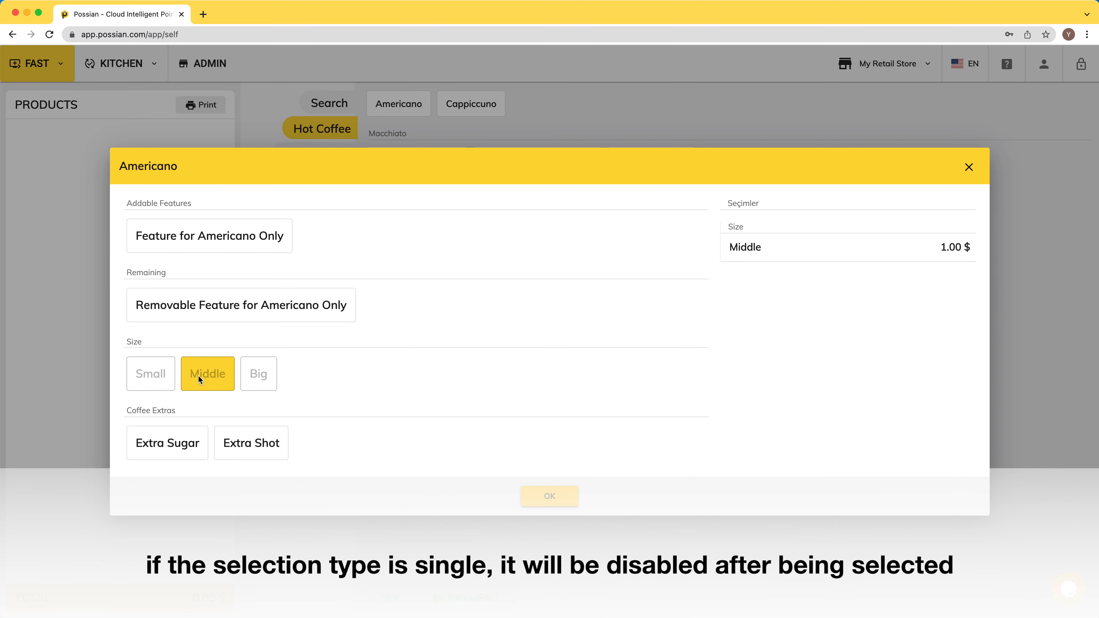
{"action": "left_click", "coordinate": [171, 442]}
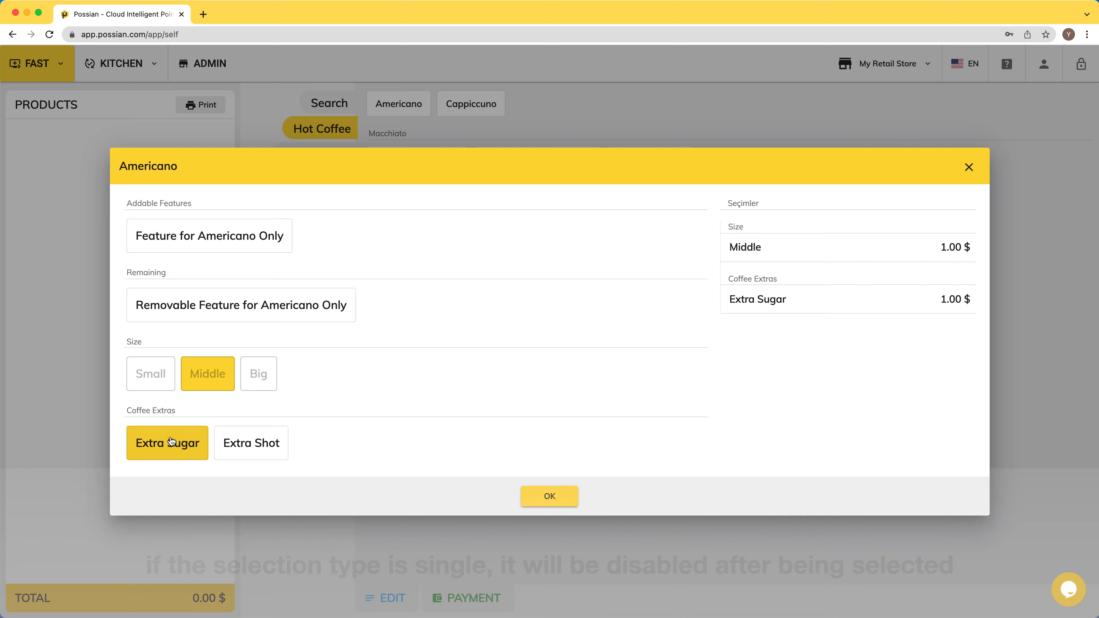
{"action": "left_click", "coordinate": [232, 450]}
{"action": "left_click", "coordinate": [232, 451]}
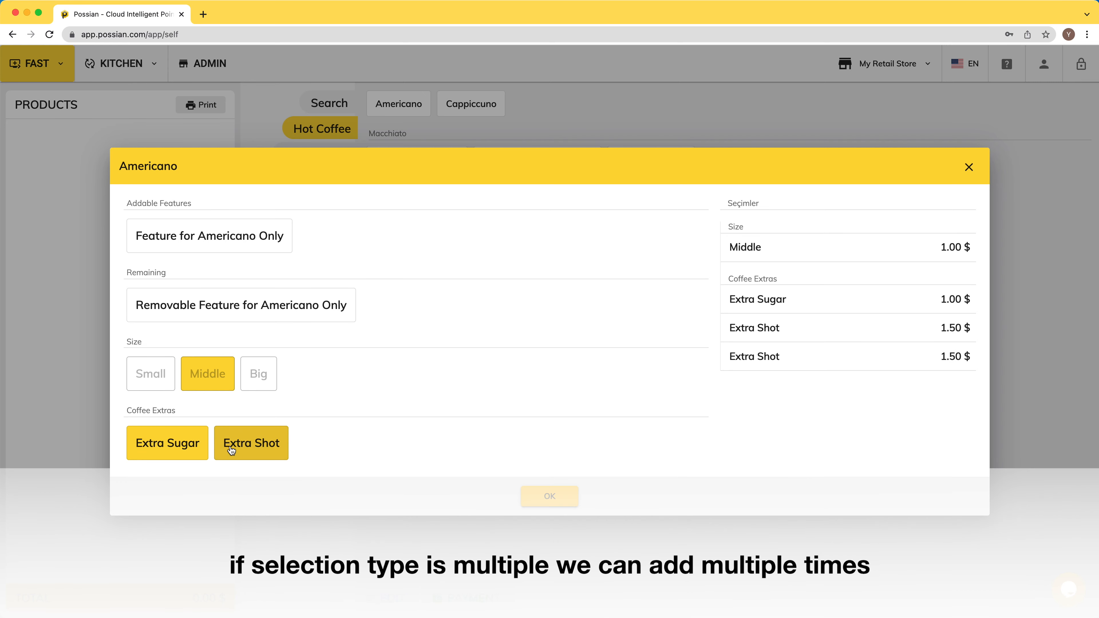
{"action": "left_click", "coordinate": [548, 498]}
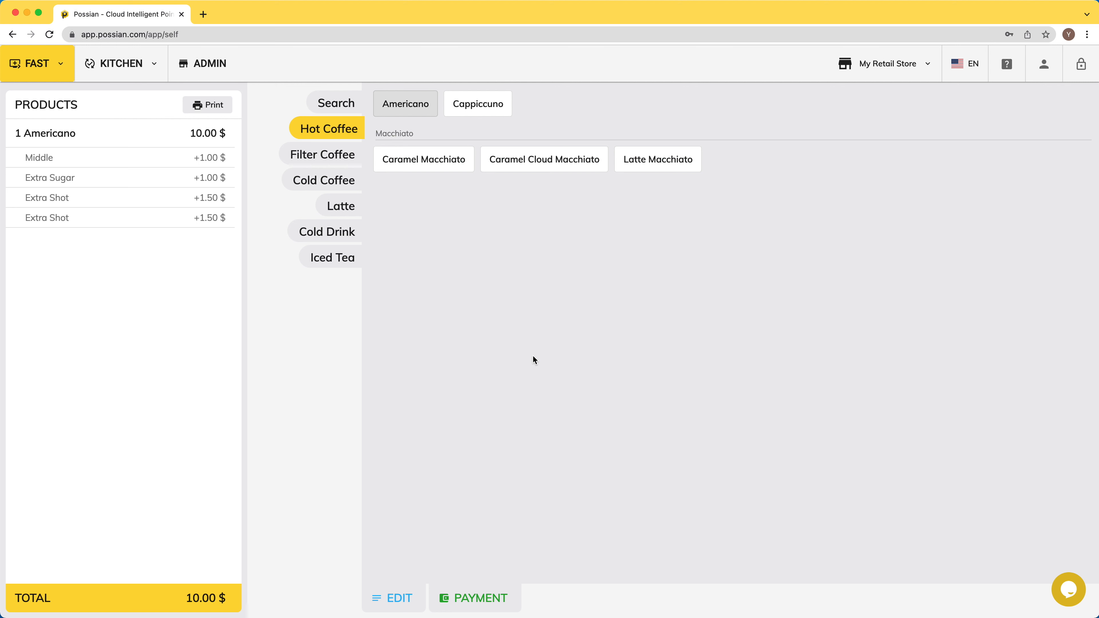
{"action": "left_click", "coordinate": [523, 167]}
{"action": "left_click", "coordinate": [640, 164]}
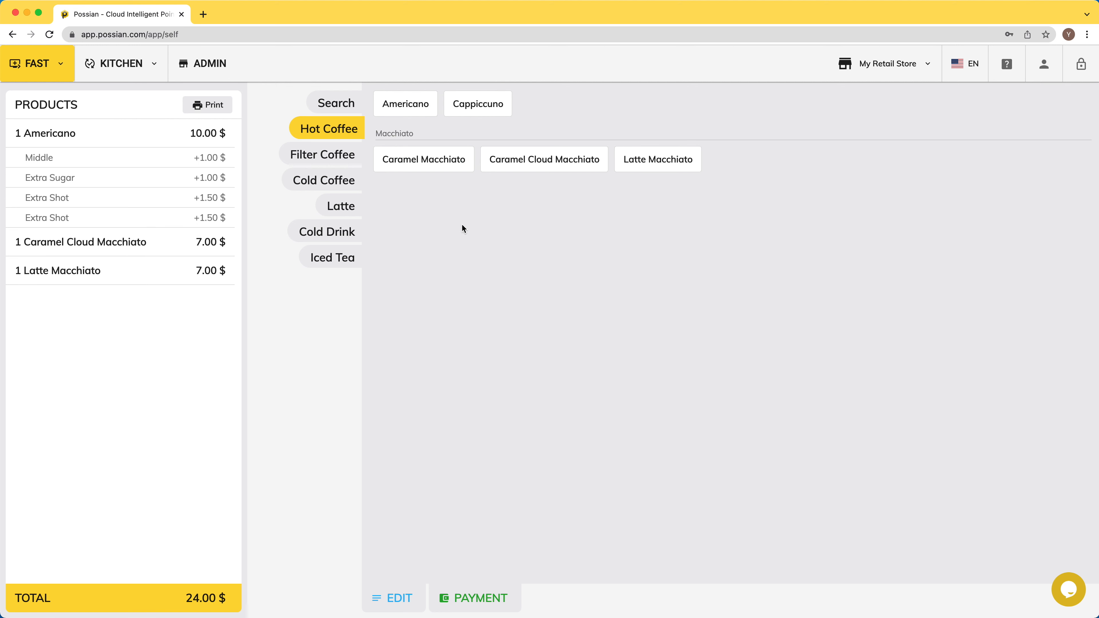
Step: Try adding a Pepsi, dismiss its out-of-stock warning, and open ADMIN Stock Status
{"action": "left_click", "coordinate": [326, 234]}
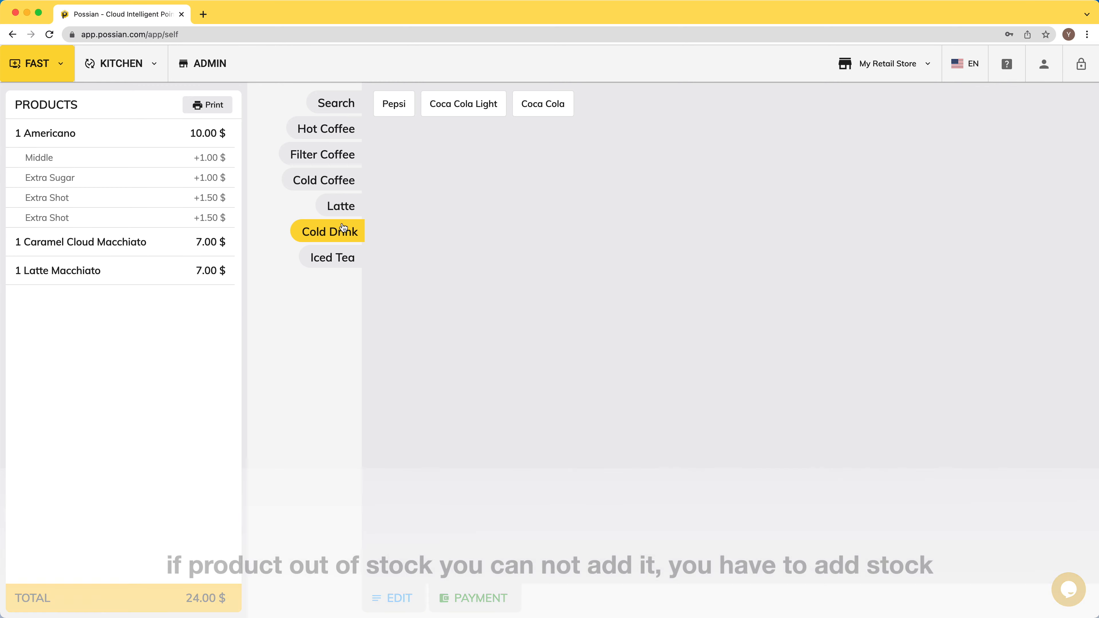
{"action": "left_click", "coordinate": [393, 108]}
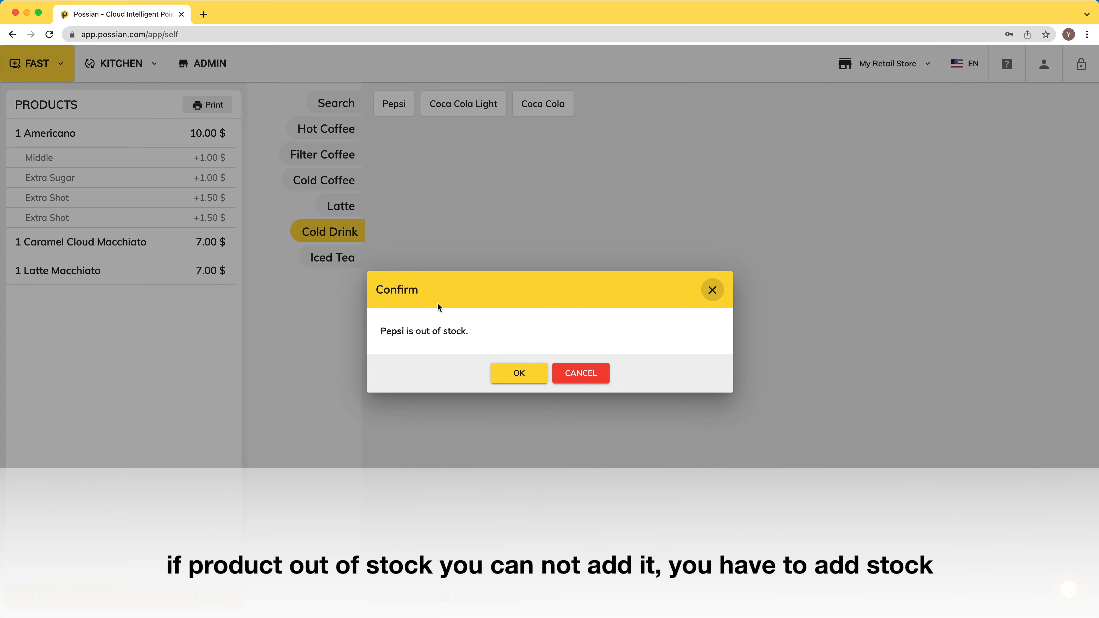
{"action": "left_click", "coordinate": [519, 374]}
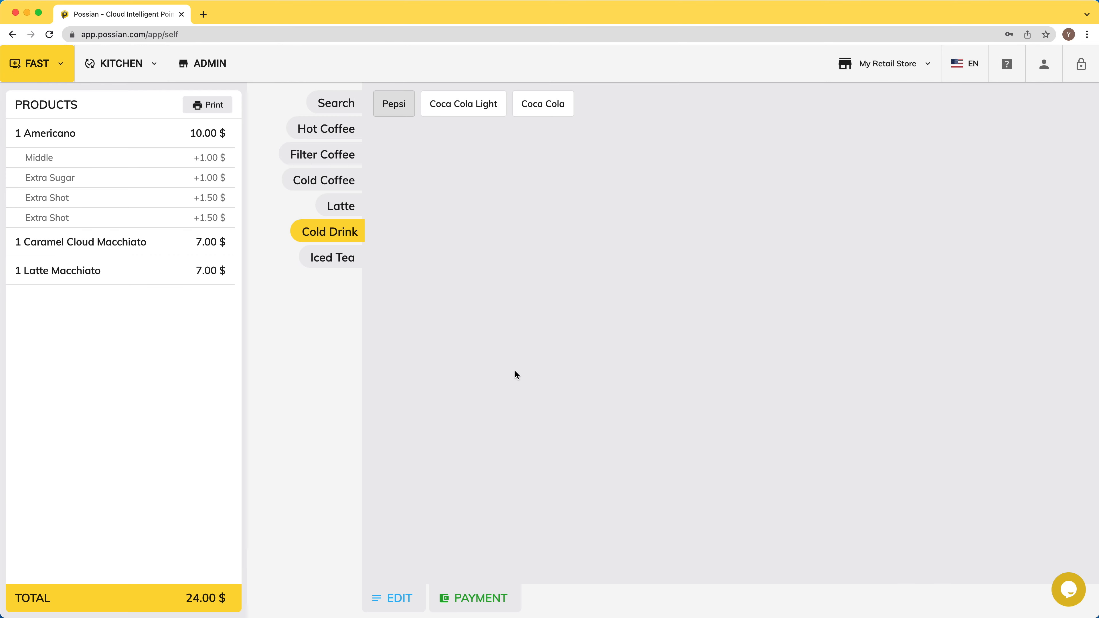
{"action": "left_click", "coordinate": [206, 66]}
{"action": "left_click", "coordinate": [55, 230]}
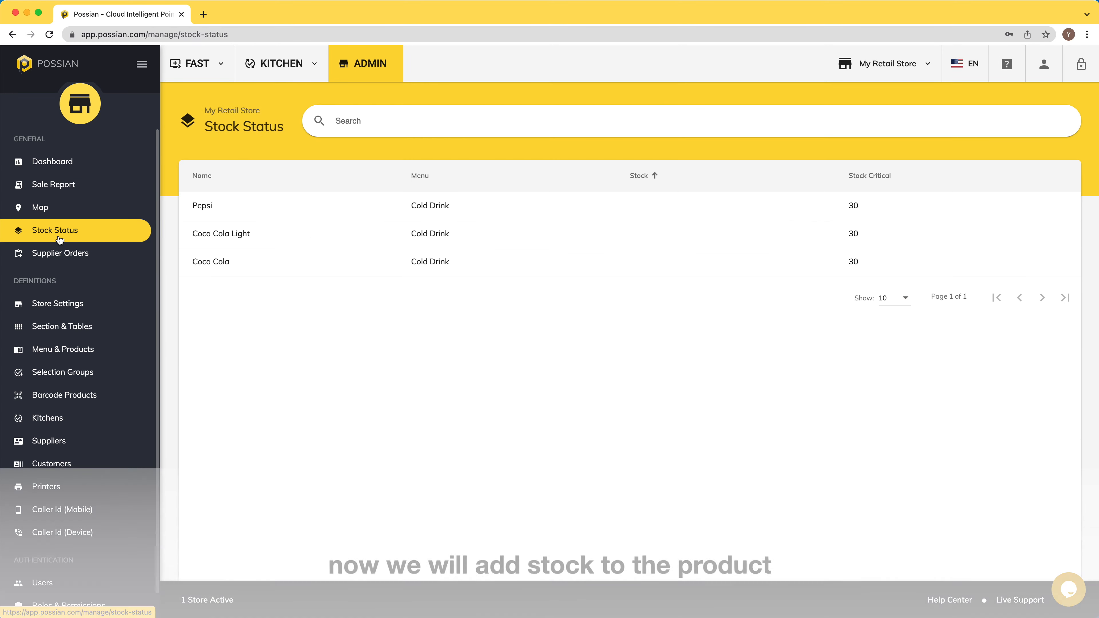
Step: Restock Pepsi with 50 units
{"action": "left_click", "coordinate": [332, 206]}
{"action": "left_click", "coordinate": [411, 302]}
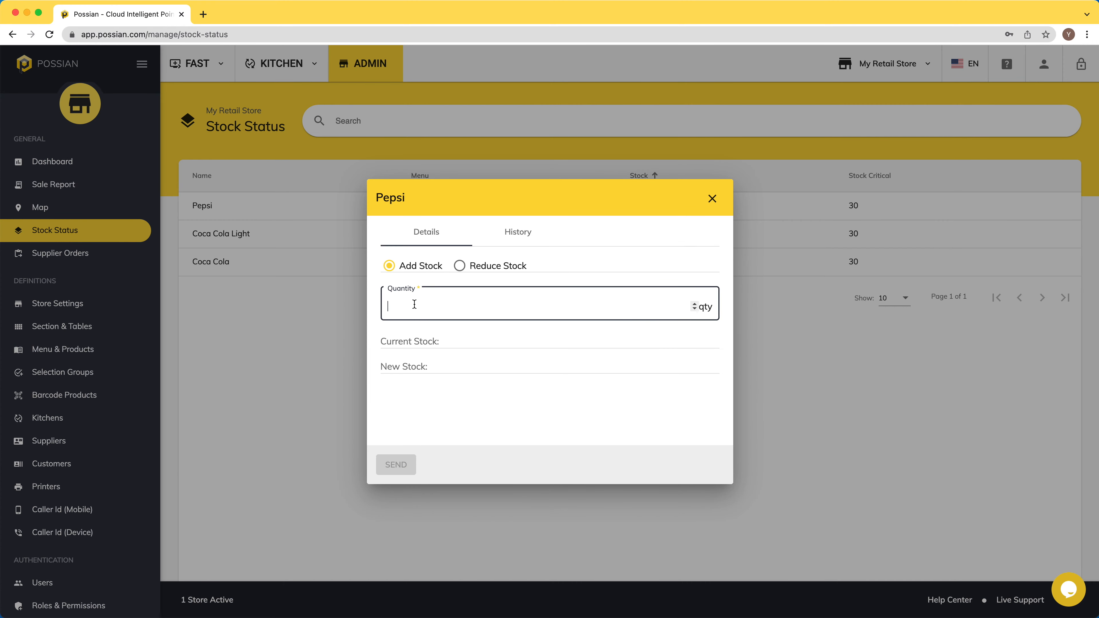
{"action": "left_click", "coordinate": [396, 465]}
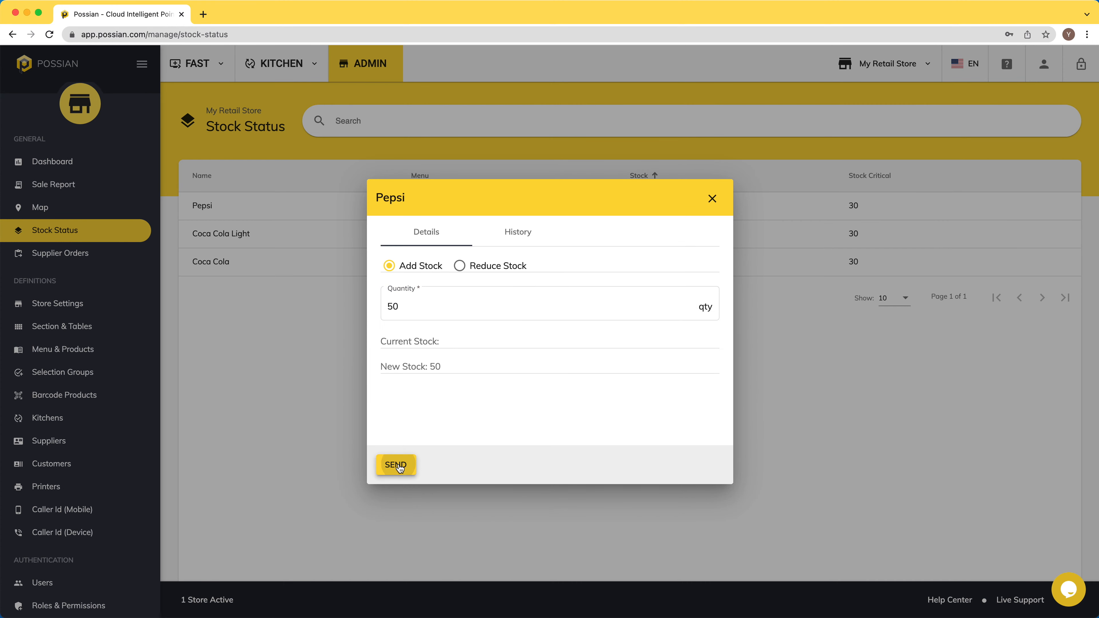
Step: Sell two Pepsis for 30.00 $ cash, then start an order with Caramel and Caramel Cloud Macchiatos
{"action": "left_click", "coordinate": [197, 63]}
{"action": "left_click", "coordinate": [202, 103]}
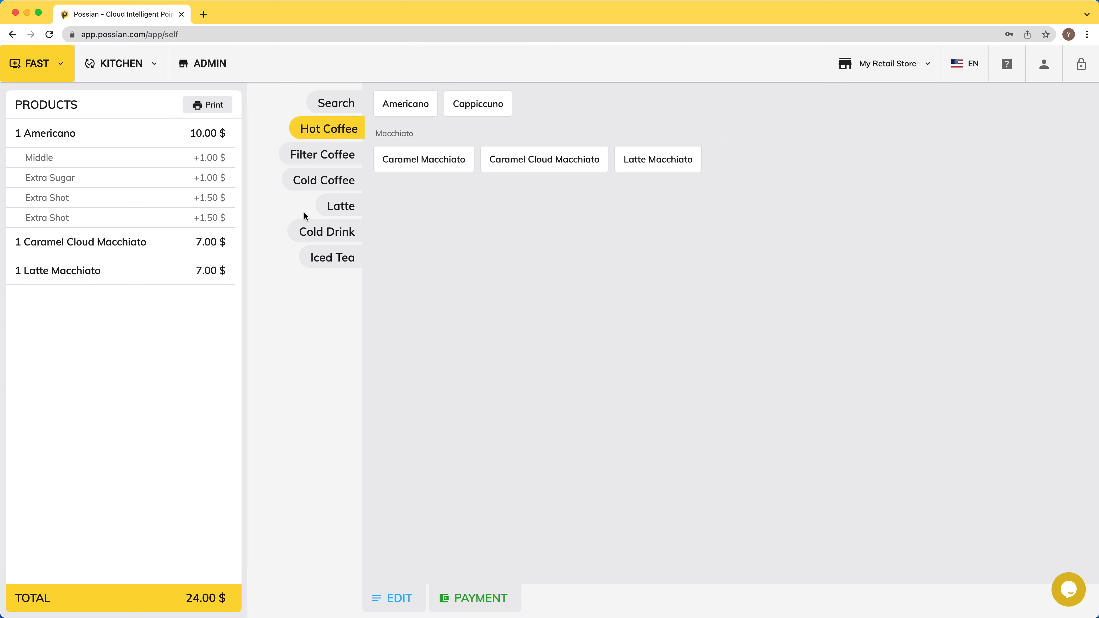
{"action": "left_click", "coordinate": [332, 233]}
{"action": "left_click", "coordinate": [399, 106]}
{"action": "left_click", "coordinate": [399, 105]}
{"action": "left_click", "coordinate": [480, 598]}
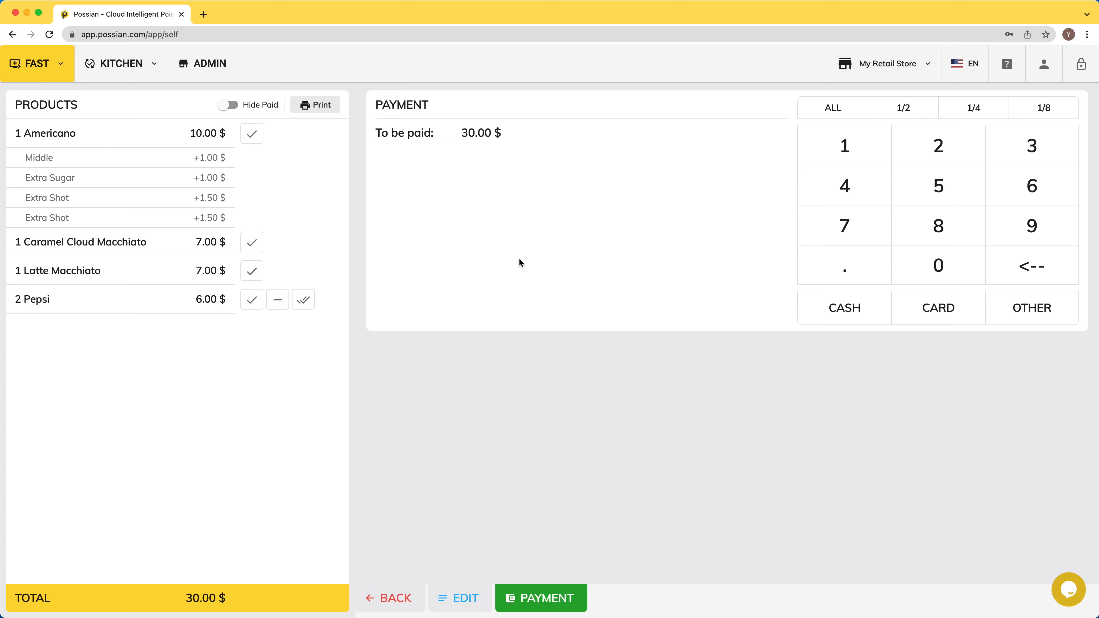
{"action": "left_click", "coordinate": [861, 312]}
{"action": "left_click", "coordinate": [888, 313]}
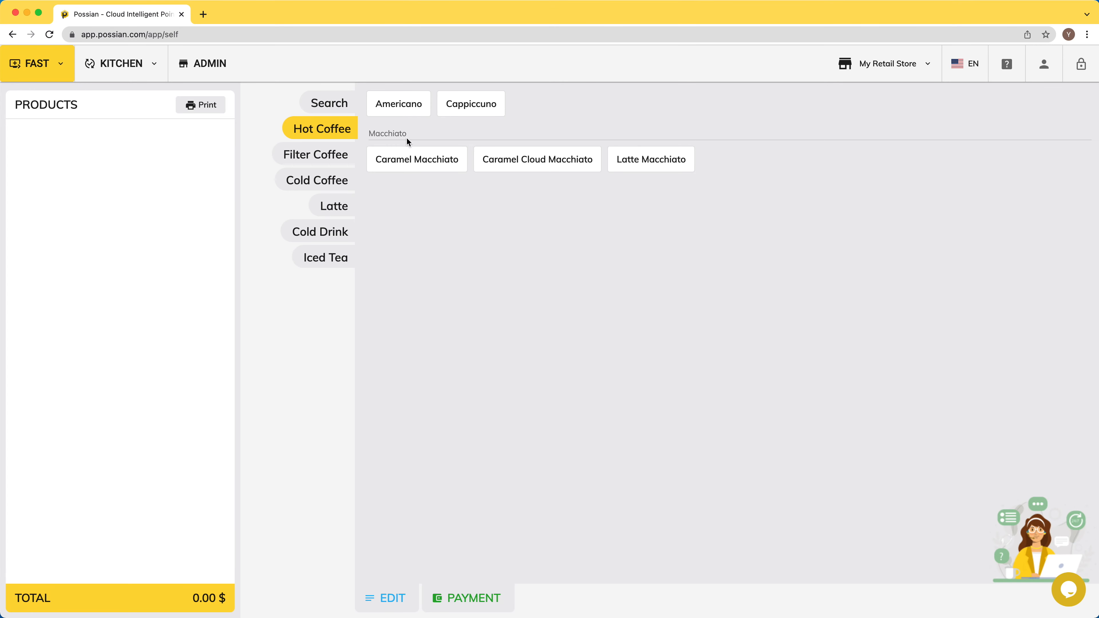
{"action": "left_click", "coordinate": [416, 157]}
{"action": "left_click", "coordinate": [553, 163]}
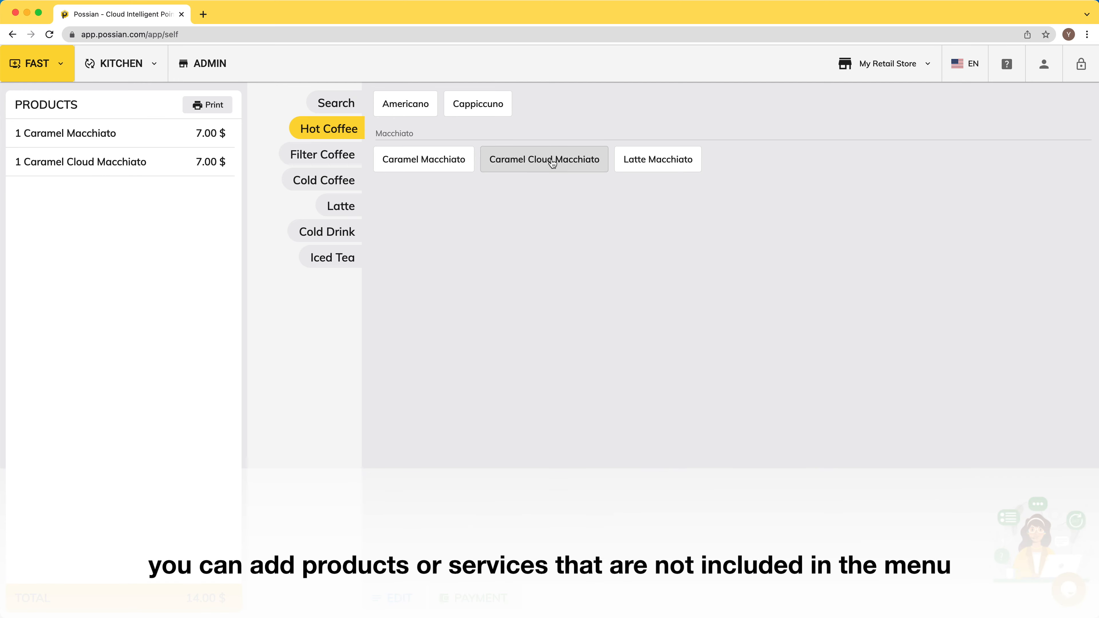
Step: Add two custom 'Product or service for customer.' items at 10 $ each, then go to payment
{"action": "left_click", "coordinate": [388, 607]}
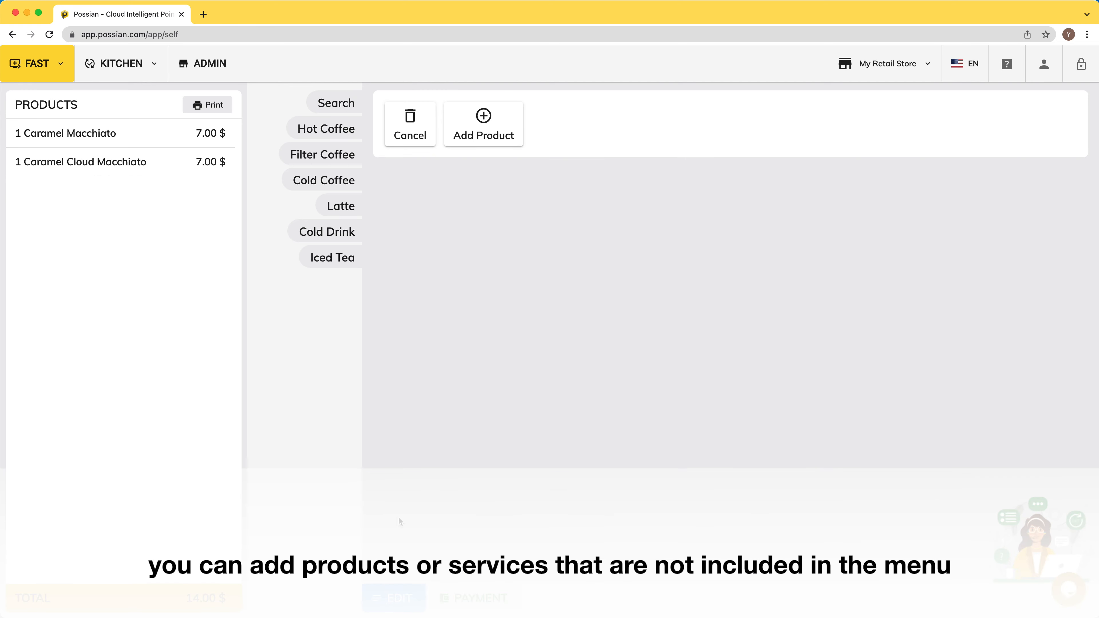
{"action": "left_click", "coordinate": [484, 117]}
{"action": "left_click", "coordinate": [478, 274]}
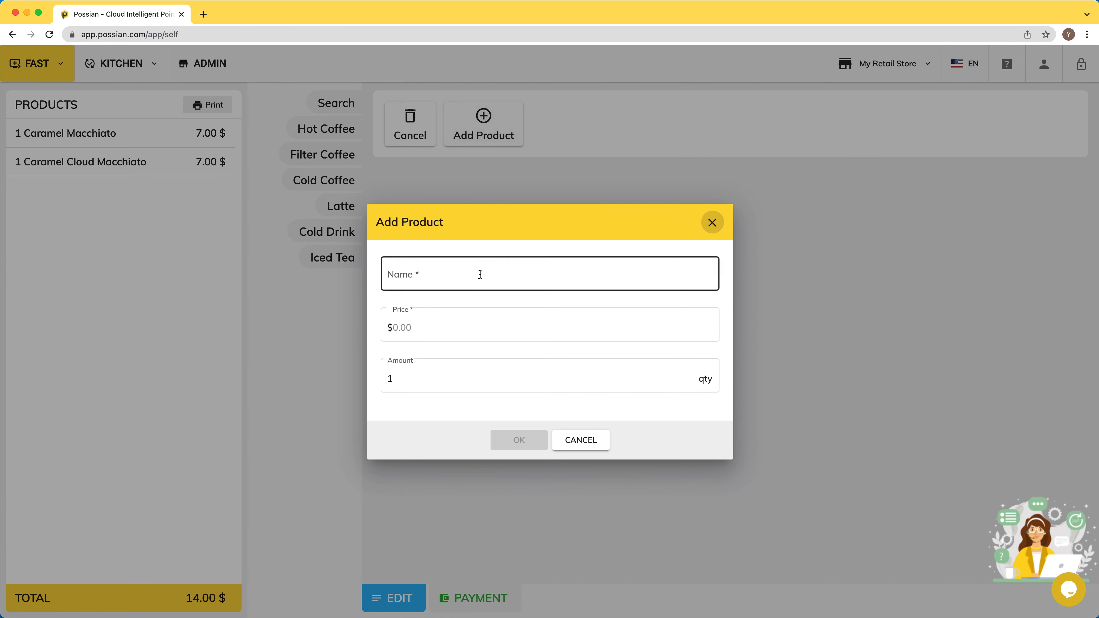
{"action": "type", "text": "Product or service for customer."}
{"action": "key", "text": "Tab"}
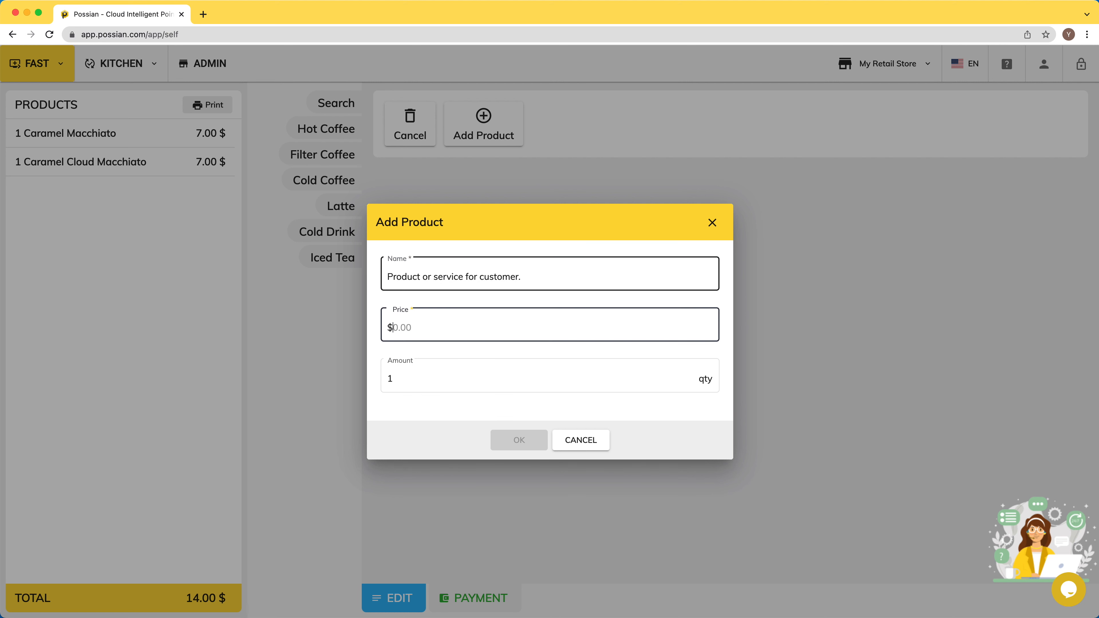
{"action": "type", "text": "2"}
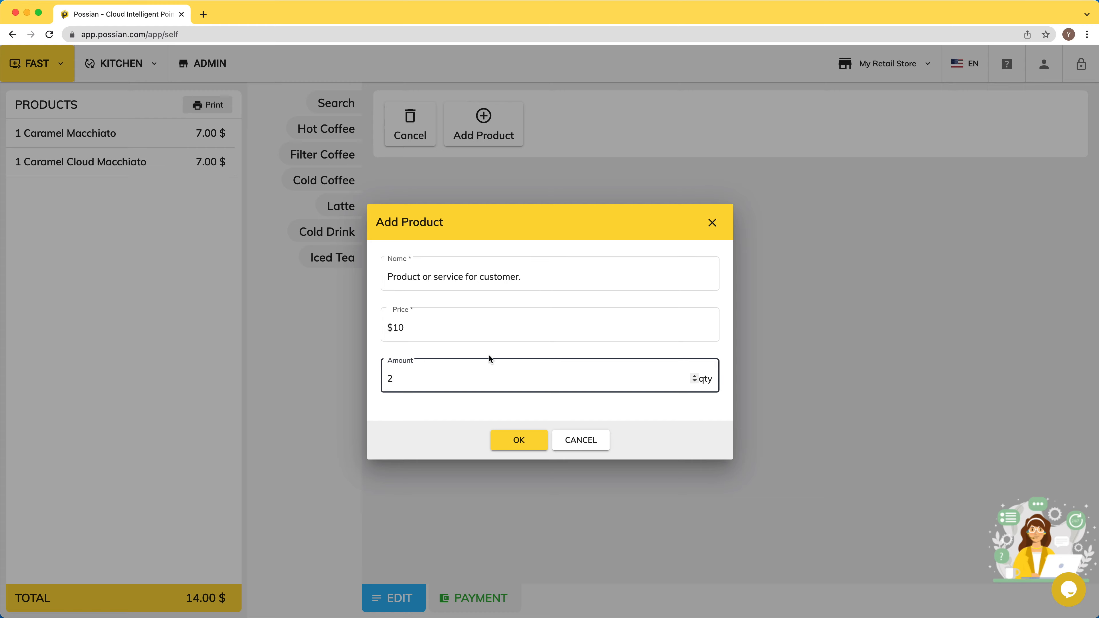
{"action": "left_click", "coordinate": [525, 445]}
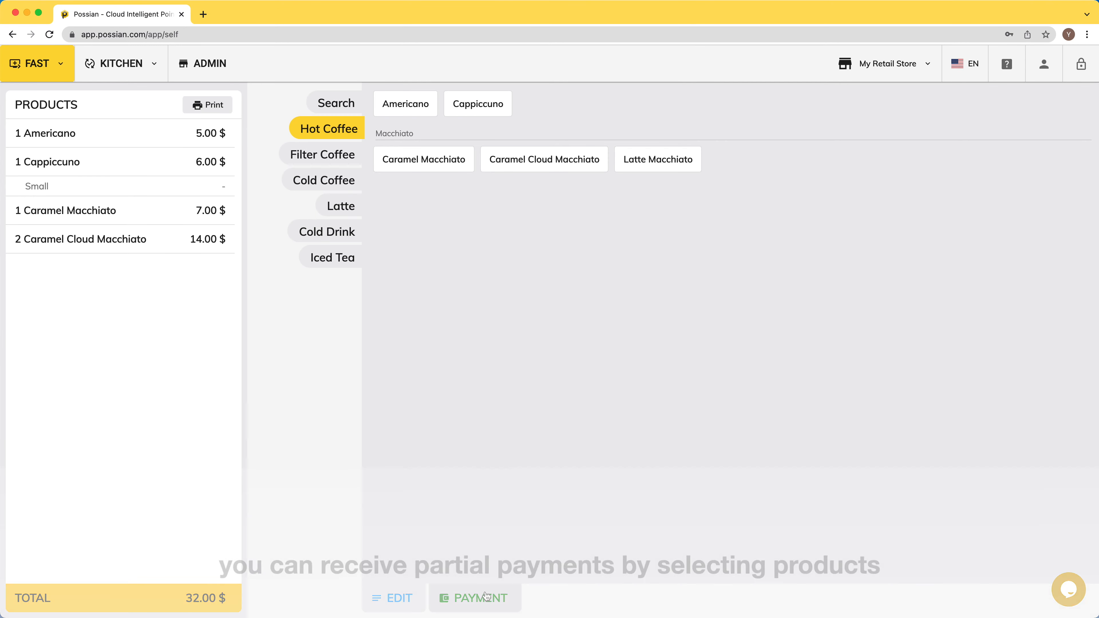
{"action": "left_click", "coordinate": [486, 596]}
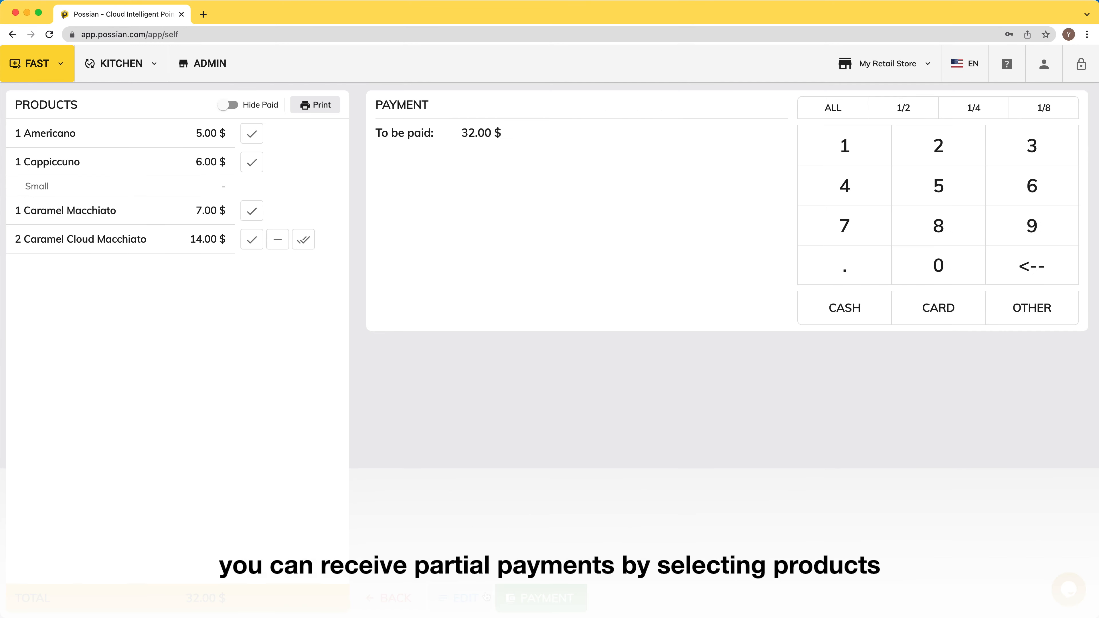
Step: Pay Cappiccuno and Americano (11.00 $) by card, then split the macchiatos between cash and card
{"action": "left_click", "coordinate": [253, 164]}
{"action": "left_click", "coordinate": [252, 135]}
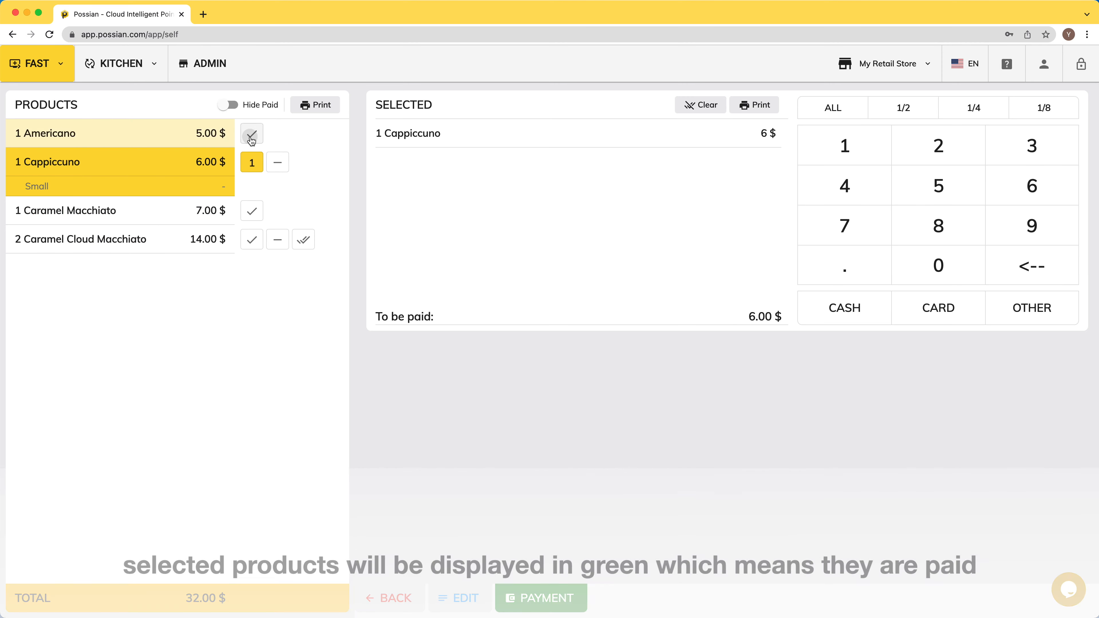
{"action": "left_click", "coordinate": [933, 308]}
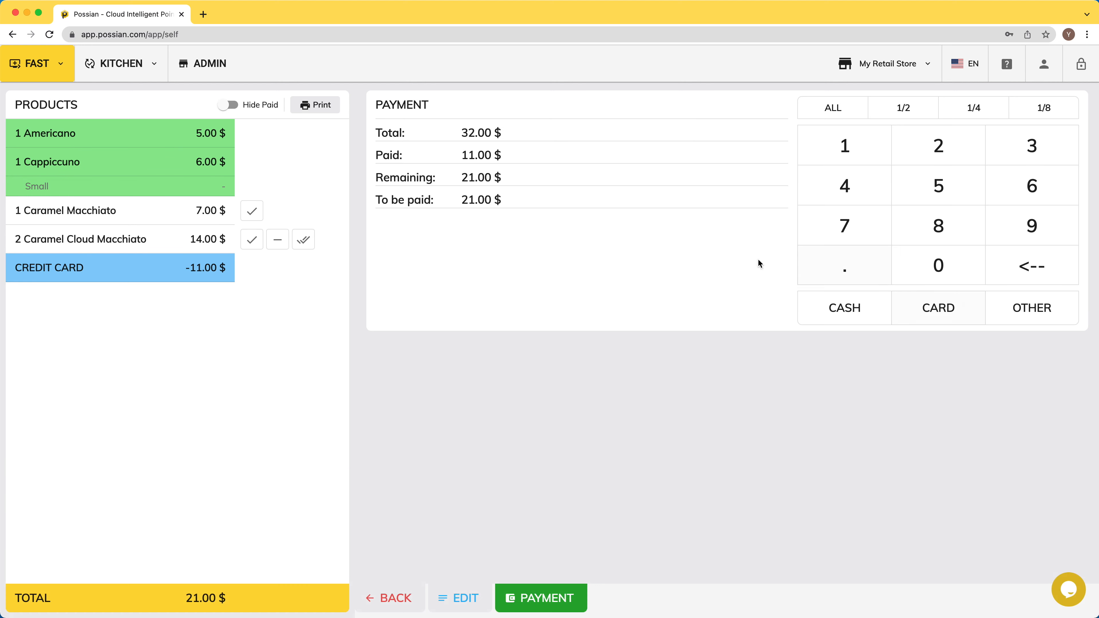
{"action": "left_click", "coordinate": [229, 105]}
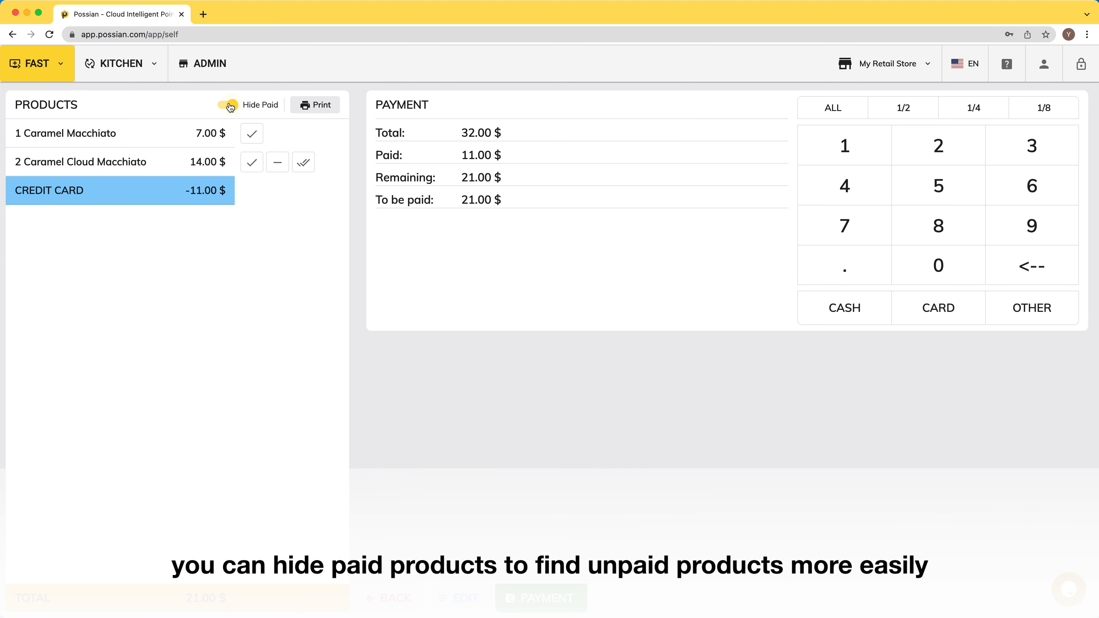
{"action": "left_click", "coordinate": [252, 163]}
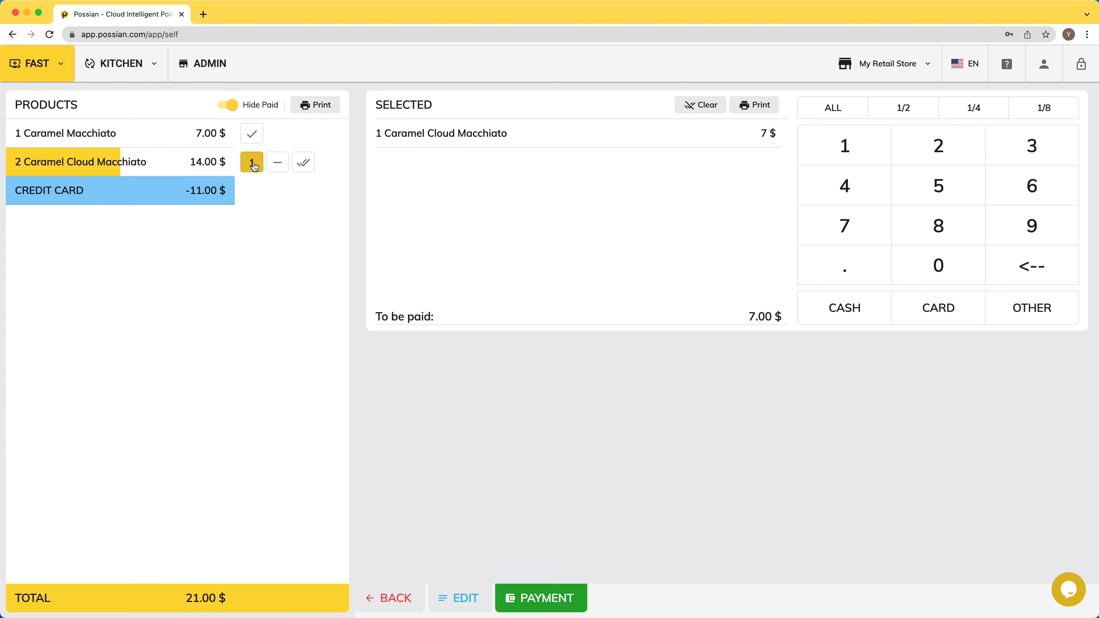
{"action": "left_click", "coordinate": [844, 308]}
{"action": "left_click", "coordinate": [251, 164]}
{"action": "left_click", "coordinate": [937, 307]}
{"action": "left_click", "coordinate": [251, 133]}
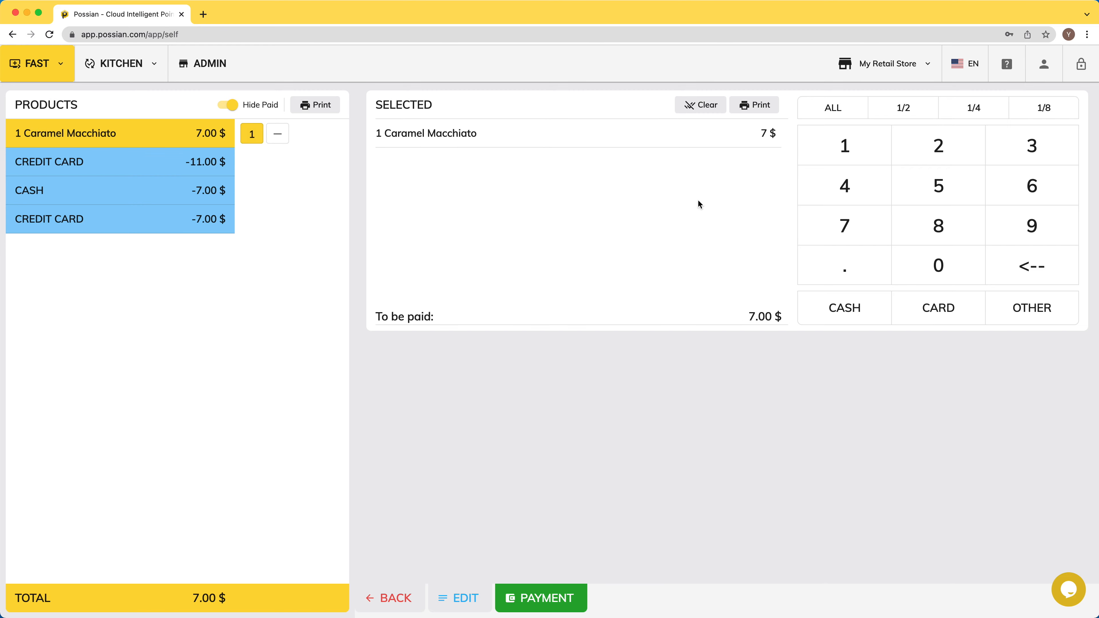
{"action": "left_click", "coordinate": [848, 309]}
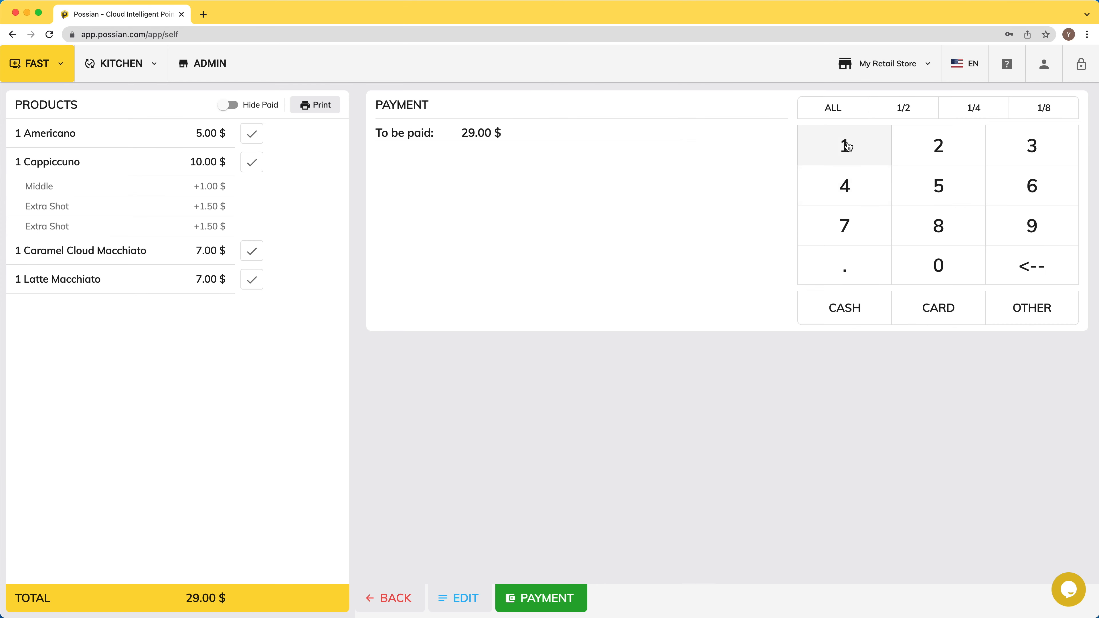
Step: Pay 10.00 $ in cash and the remaining 19.00 $ by card, completing the sale
{"action": "left_click", "coordinate": [849, 147]}
{"action": "left_click", "coordinate": [941, 264]}
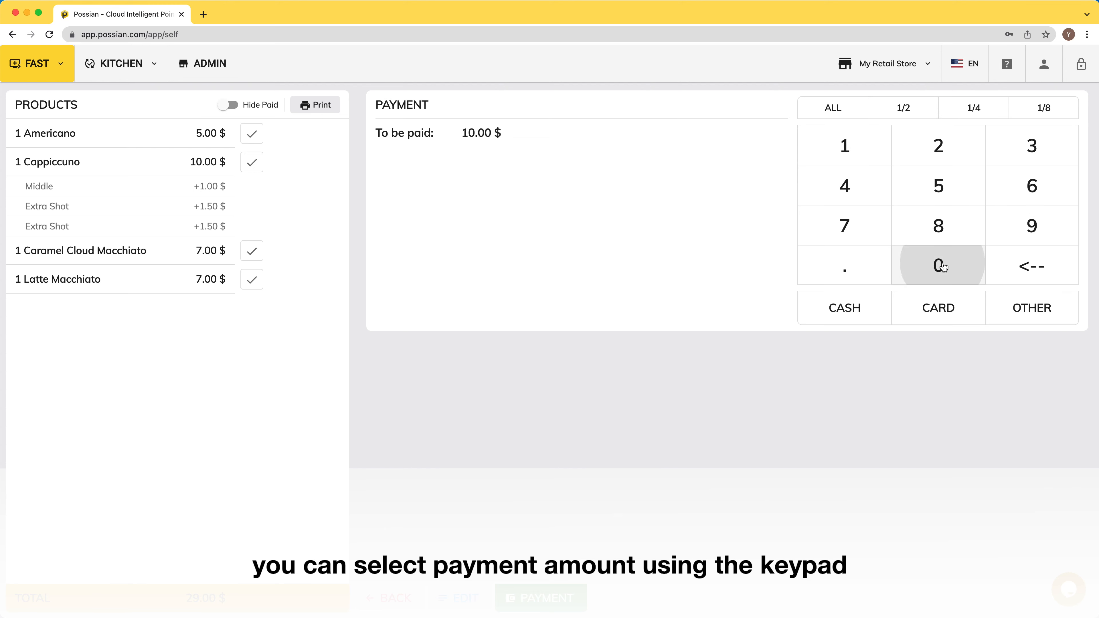
{"action": "left_click", "coordinate": [845, 312]}
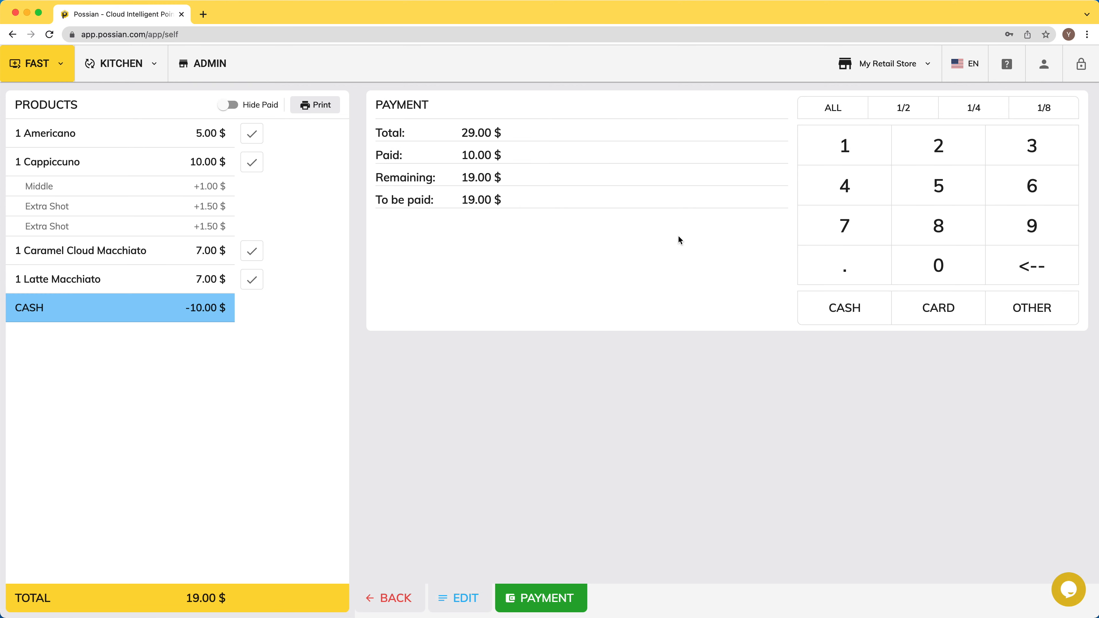
{"action": "left_click", "coordinate": [941, 308]}
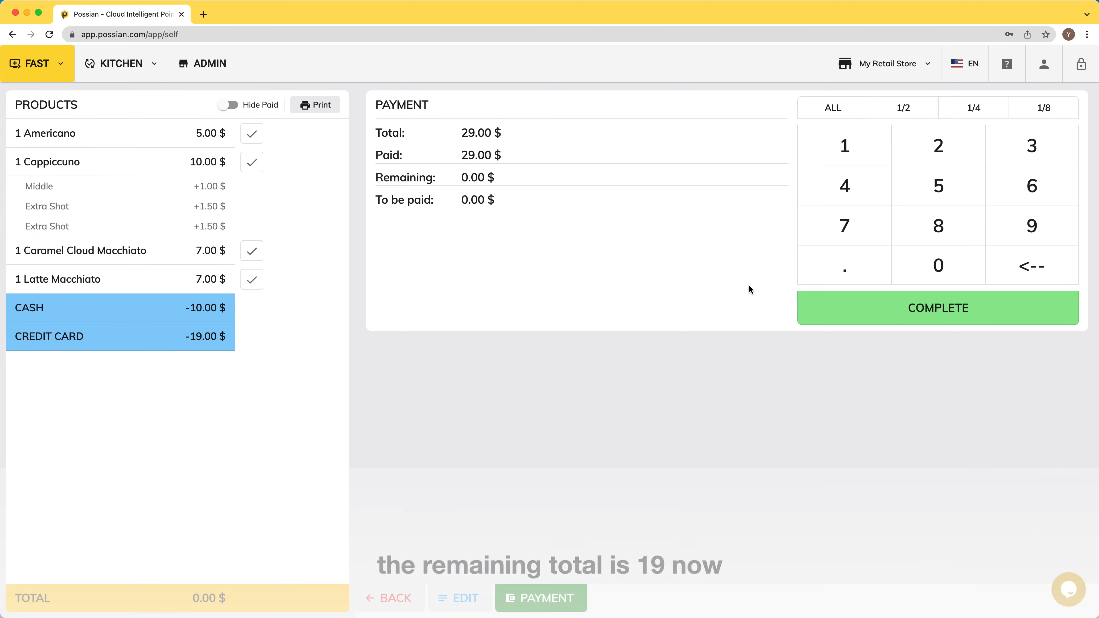
{"action": "left_click", "coordinate": [913, 309]}
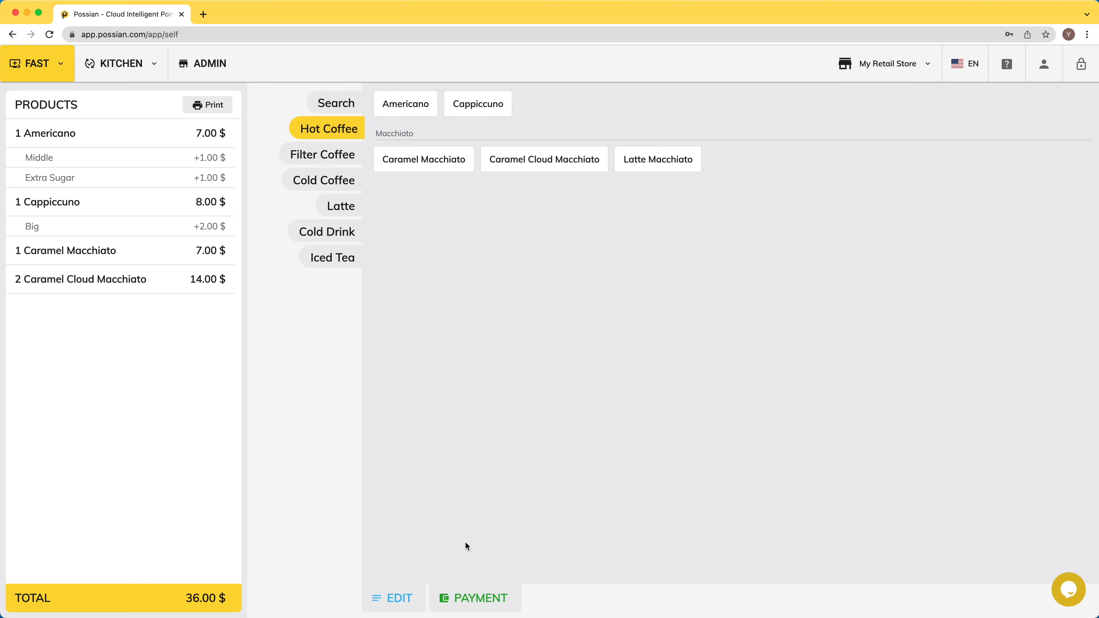
Step: Cancel the whole order and view canceled sale 108 in the admin sale report
{"action": "left_click", "coordinate": [393, 598]}
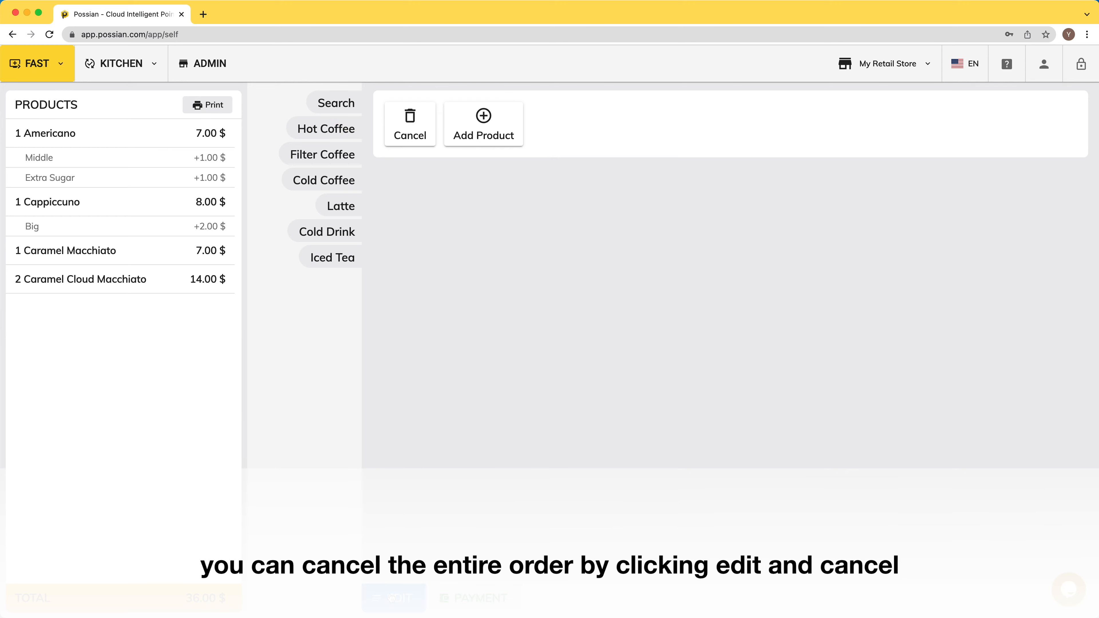
{"action": "left_click", "coordinate": [410, 124]}
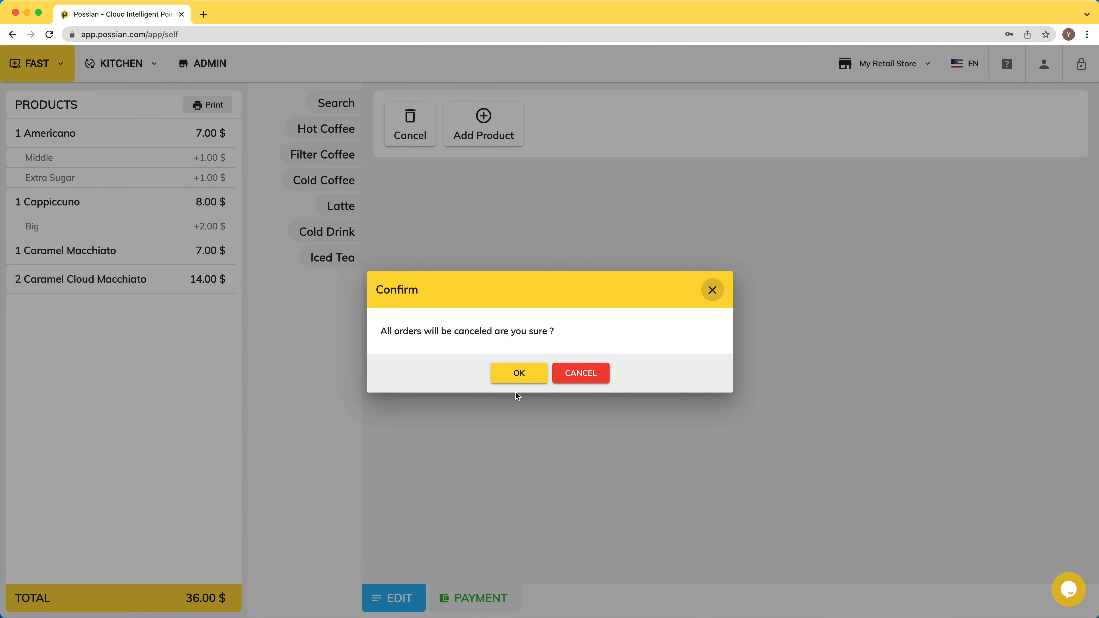
{"action": "left_click", "coordinate": [519, 375]}
{"action": "left_click", "coordinate": [203, 63]}
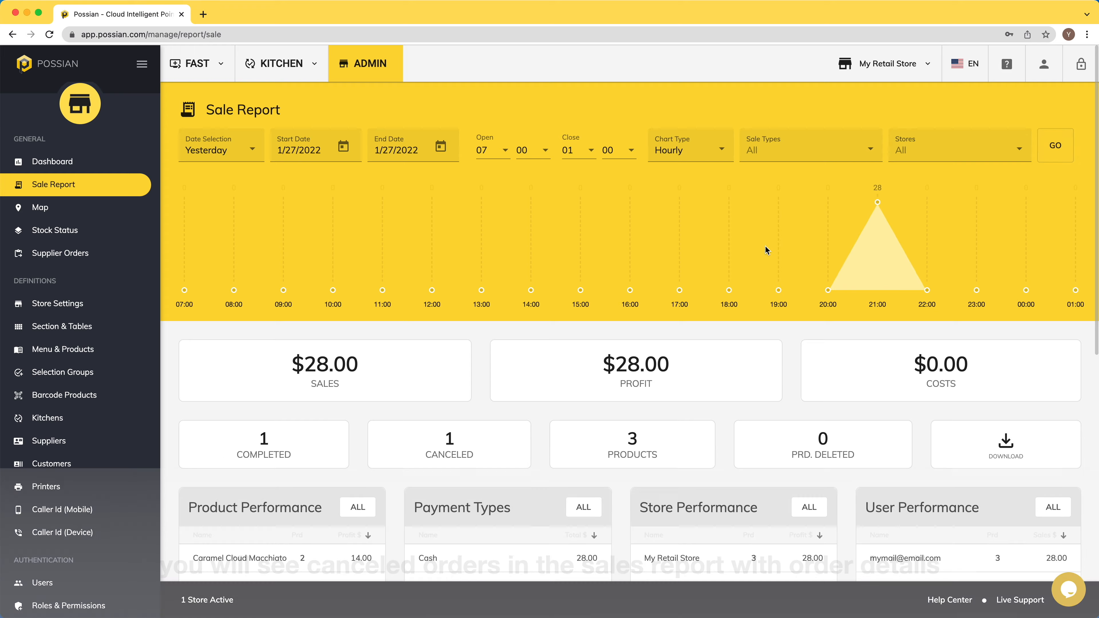
{"action": "scroll", "coordinate": [758, 250], "scroll_direction": "down", "scroll_amount": 8}
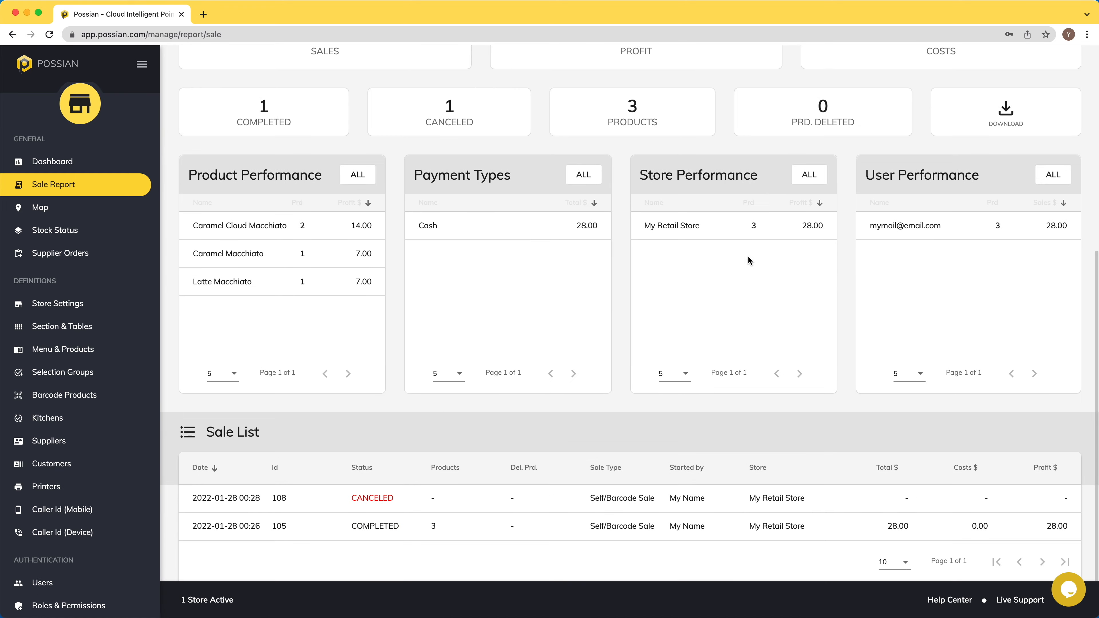
{"action": "left_click", "coordinate": [546, 503]}
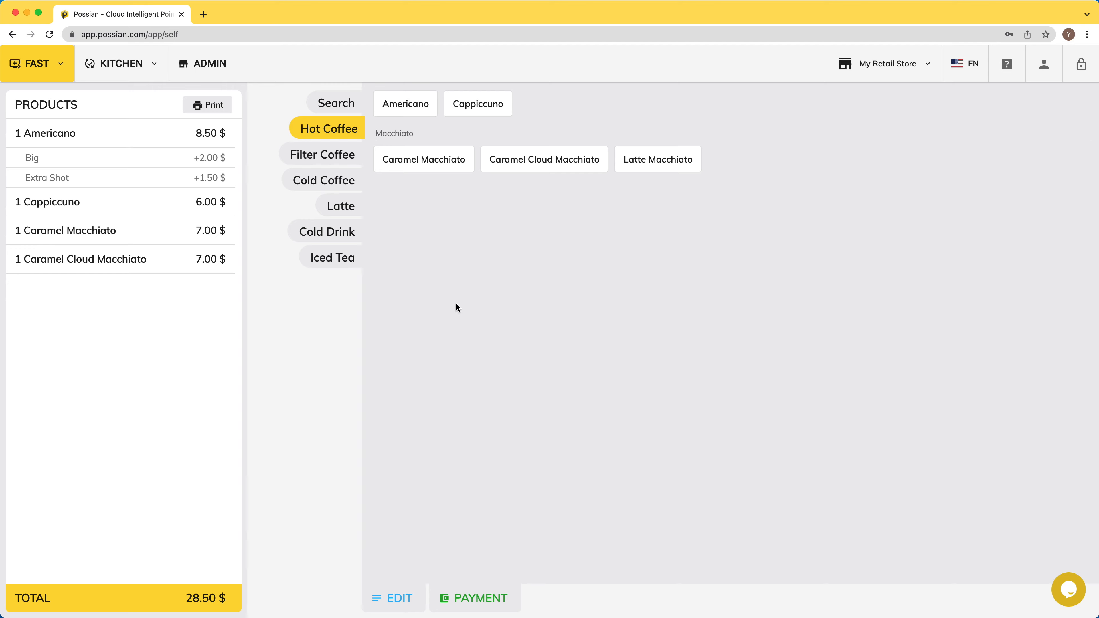
Step: Delete the Cappiccuno and Caramel Macchiato from the order and pay the 15.50 $ in cash
{"action": "left_click", "coordinate": [108, 207]}
{"action": "left_click", "coordinate": [567, 465]}
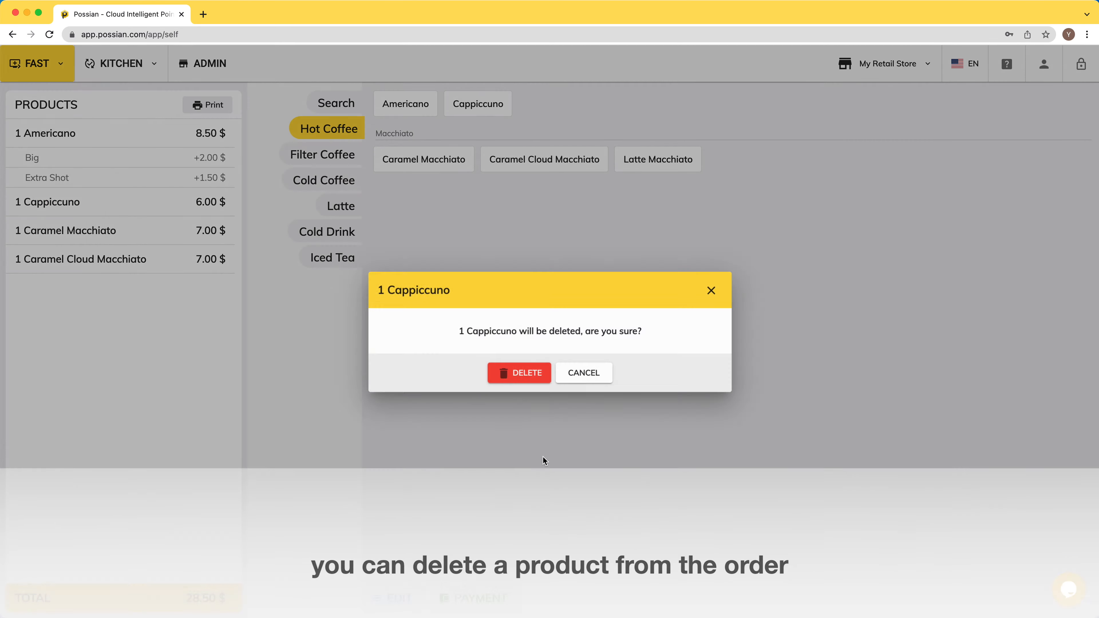
{"action": "left_click", "coordinate": [521, 376]}
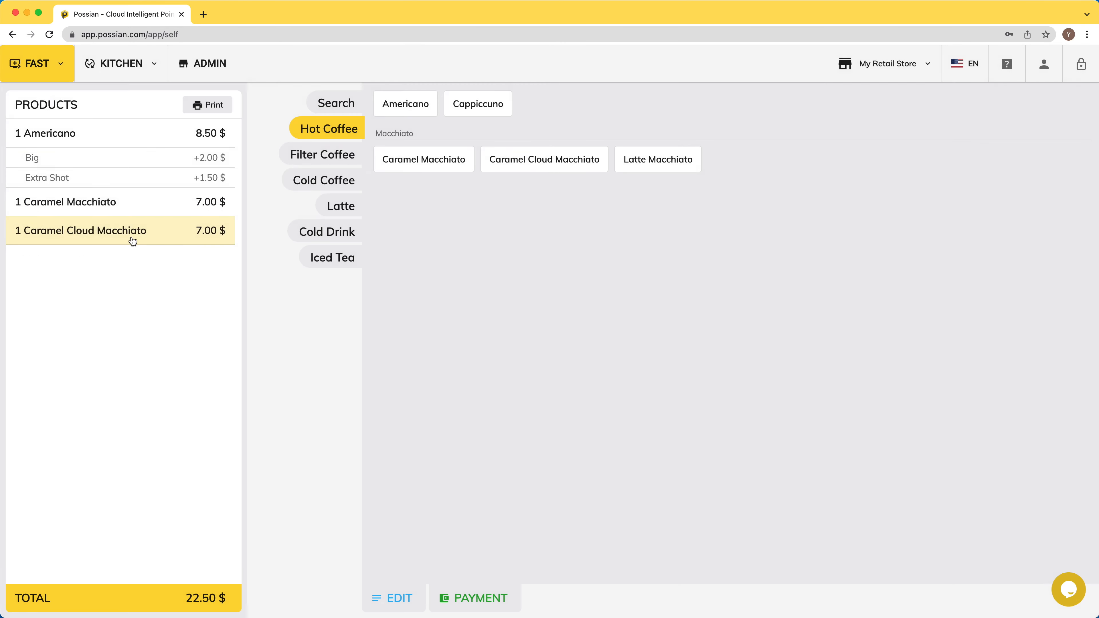
{"action": "left_click", "coordinate": [104, 203]}
{"action": "left_click", "coordinate": [515, 384]}
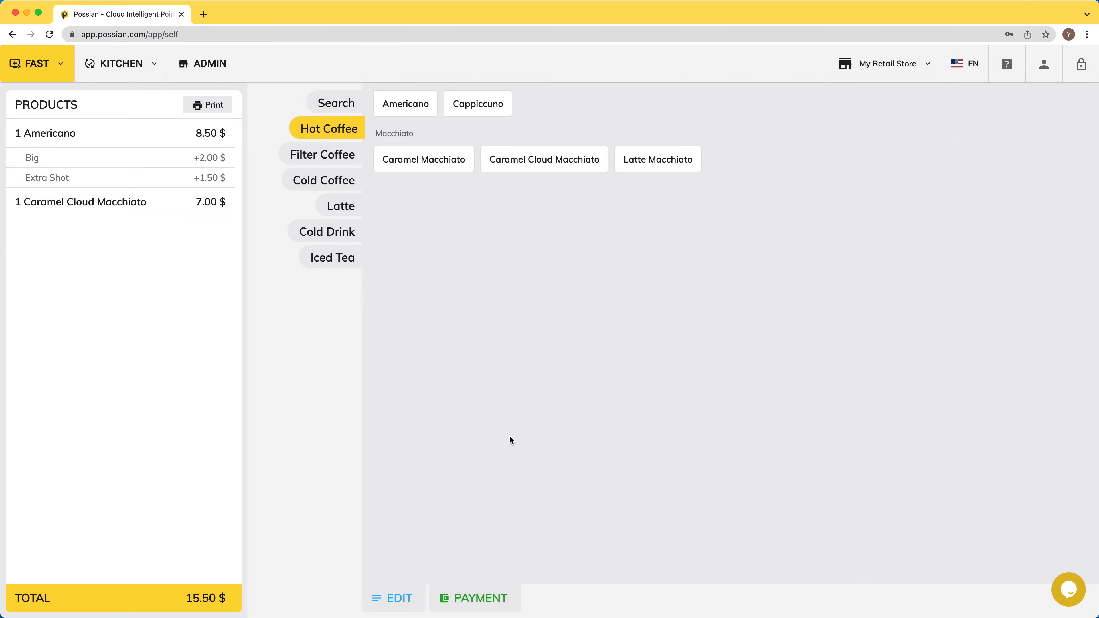
{"action": "left_click", "coordinate": [474, 597]}
{"action": "left_click", "coordinate": [823, 320]}
{"action": "left_click", "coordinate": [858, 308]}
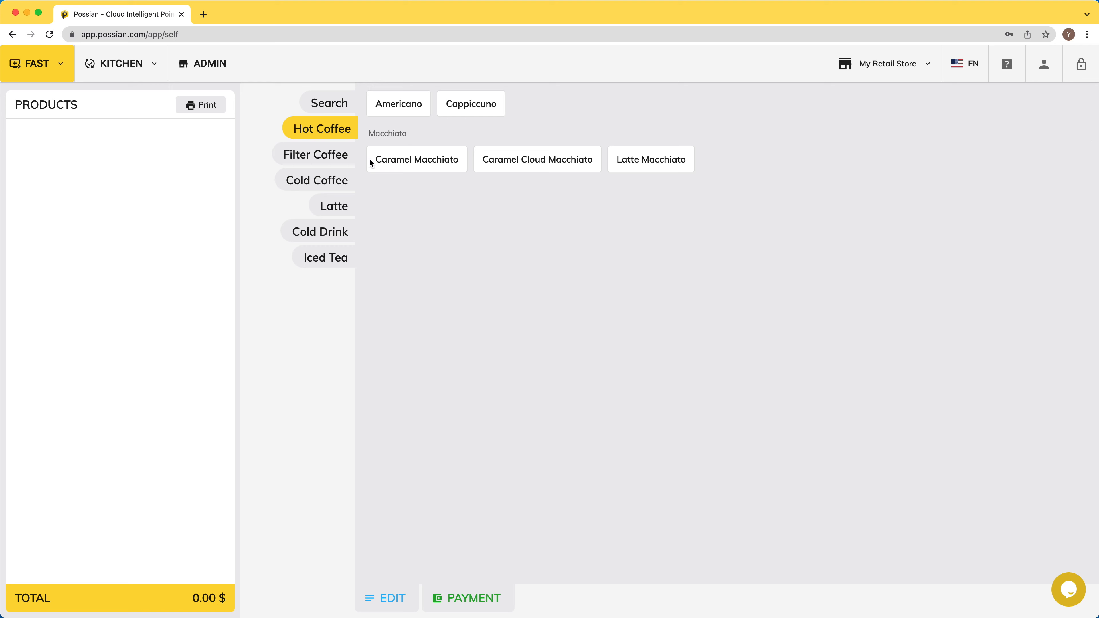
{"action": "left_click", "coordinate": [222, 67]}
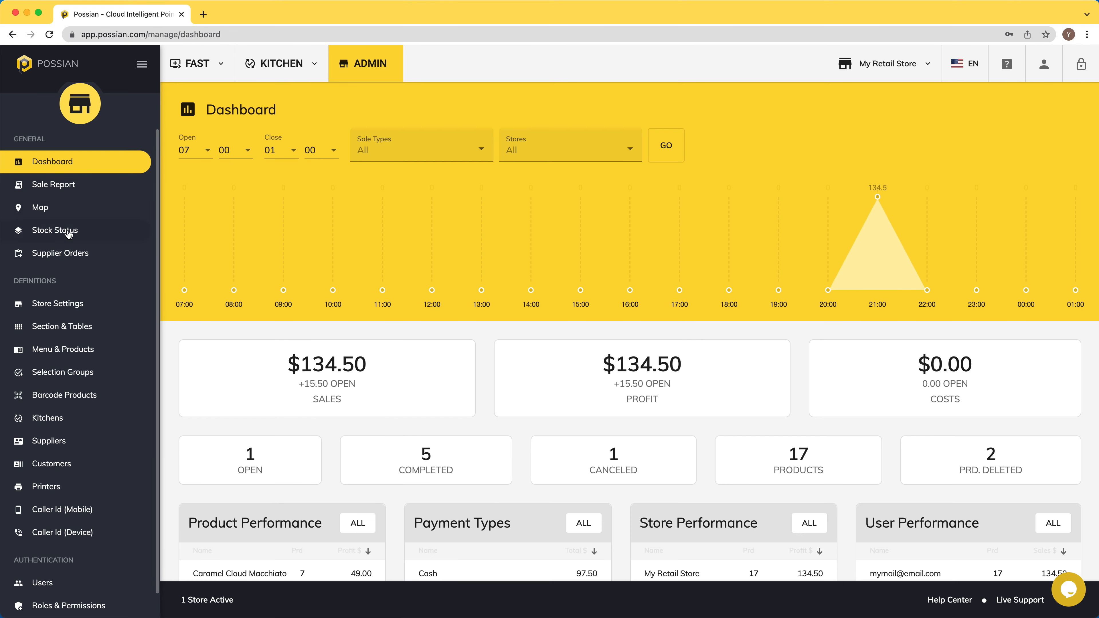
Step: Open the Sales Report and review the details of sale 109
{"action": "left_click", "coordinate": [65, 189]}
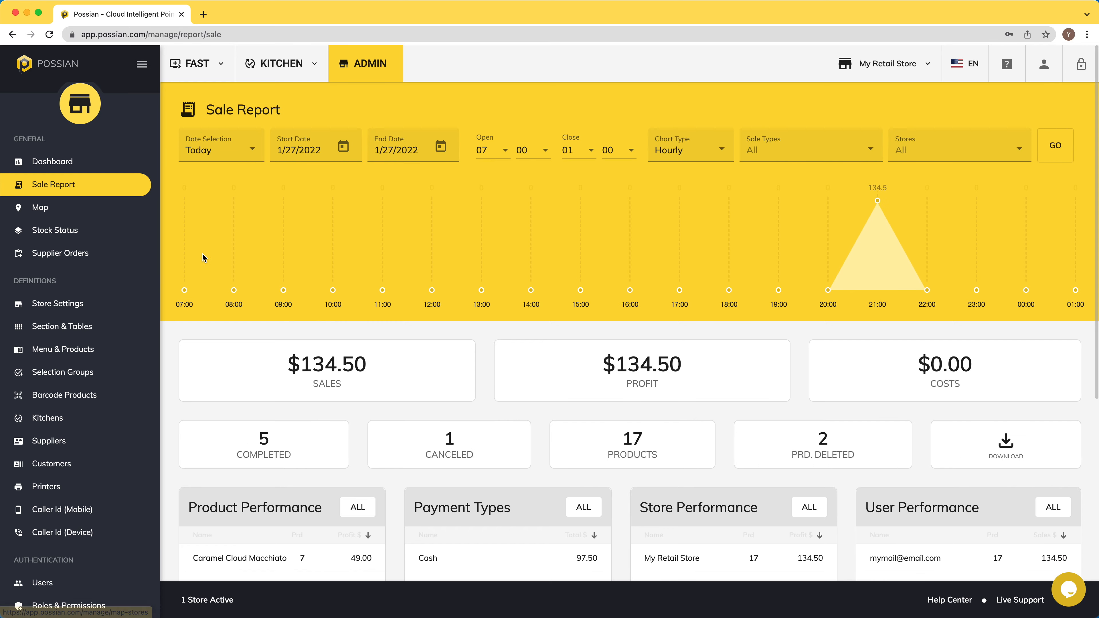
{"action": "scroll", "coordinate": [192, 255], "scroll_direction": "down", "scroll_amount": 10}
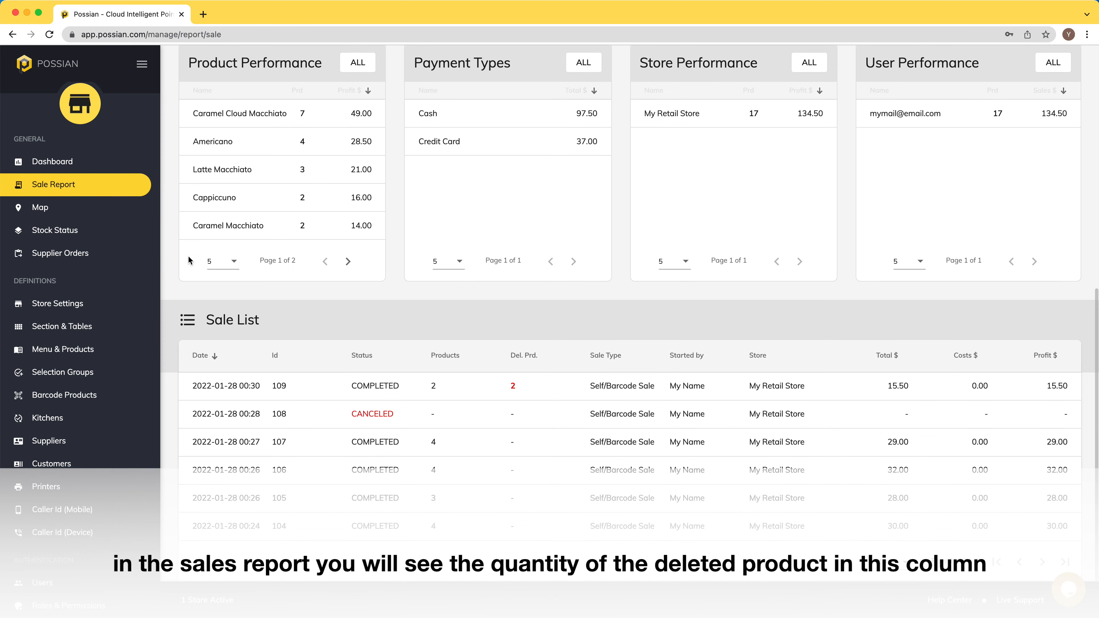
{"action": "left_click", "coordinate": [493, 392]}
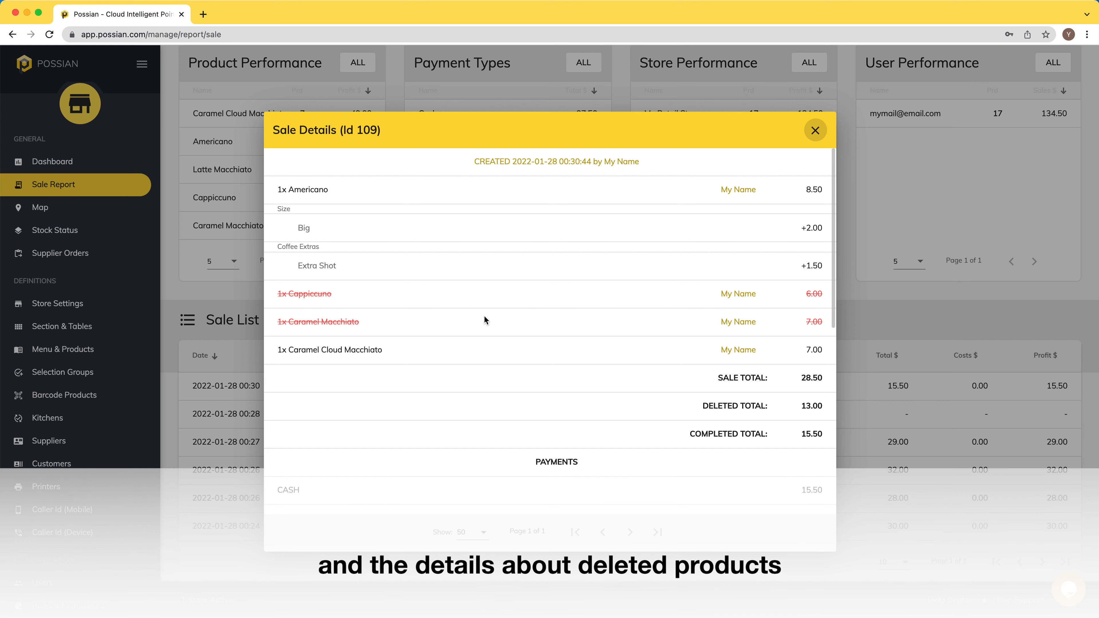
{"action": "scroll", "coordinate": [484, 317], "scroll_direction": "down", "scroll_amount": 2}
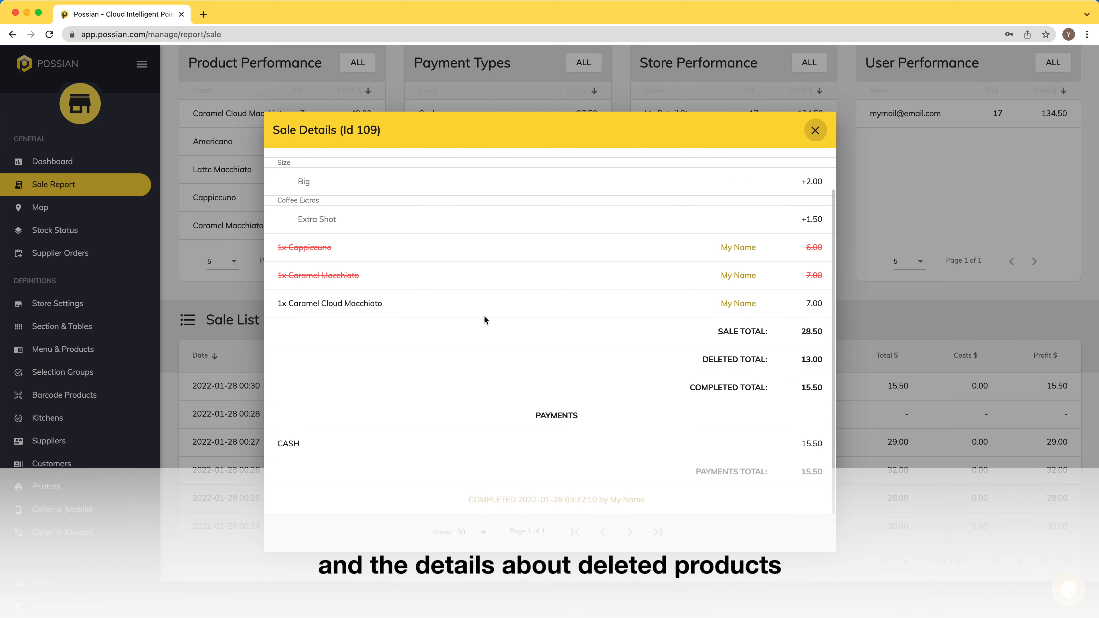
{"action": "scroll", "coordinate": [484, 317], "scroll_direction": "up", "scroll_amount": 2}
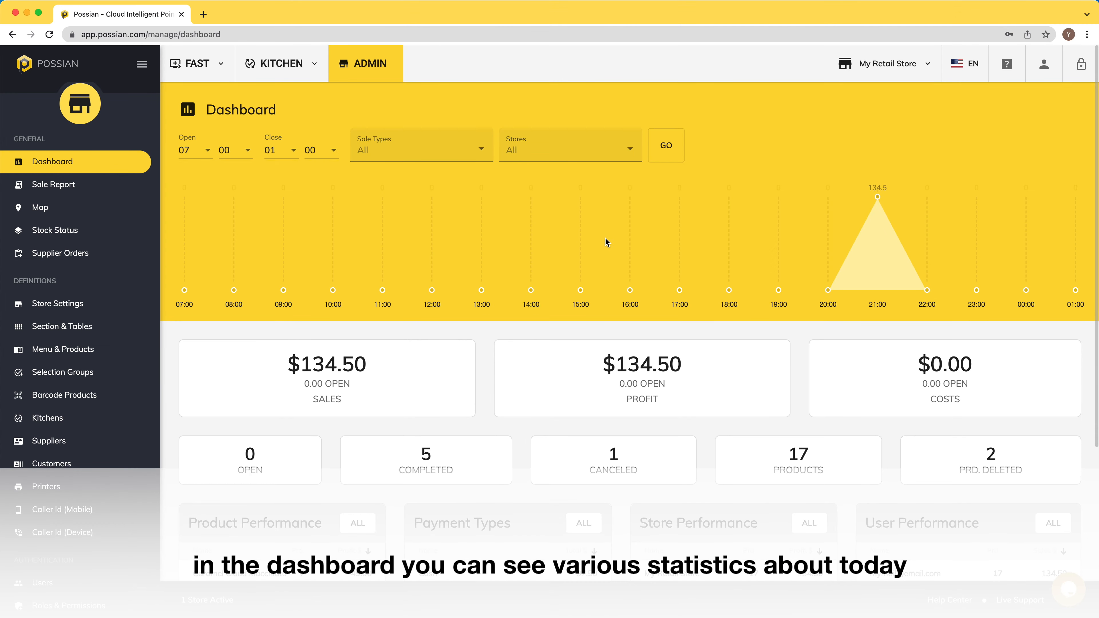
{"action": "scroll", "coordinate": [605, 237], "scroll_direction": "down", "scroll_amount": 5}
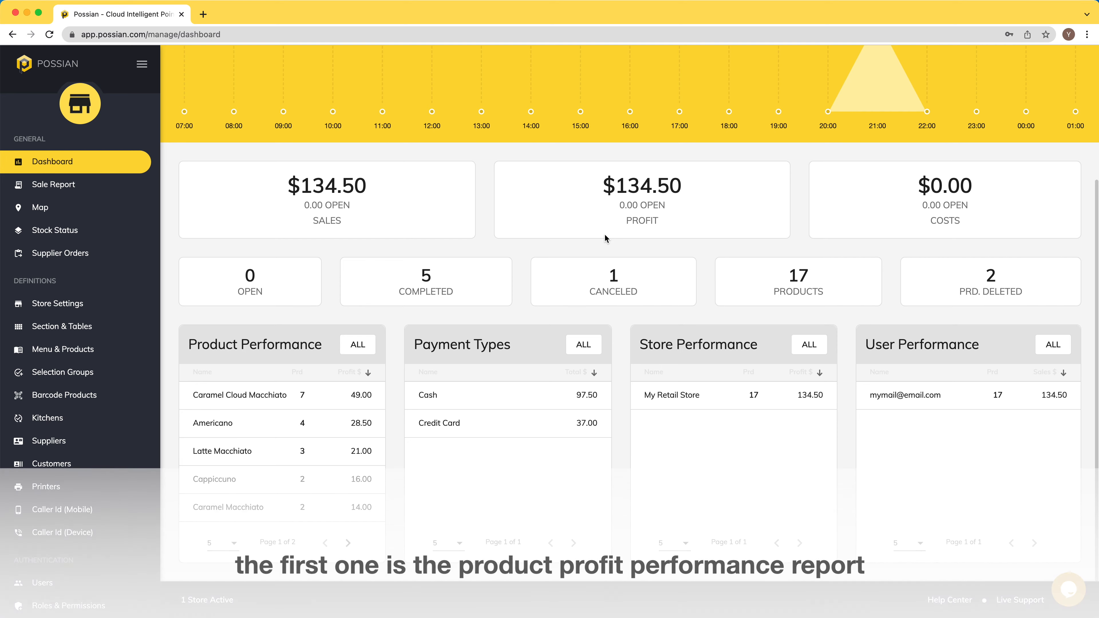
{"action": "left_click", "coordinate": [357, 346]}
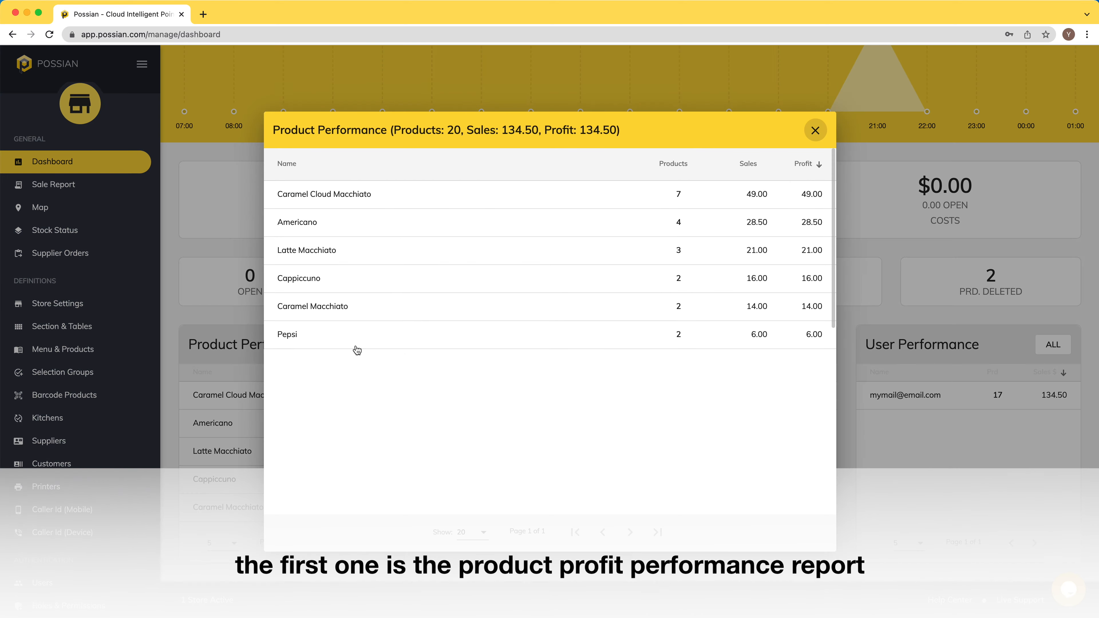
{"action": "left_click", "coordinate": [816, 131]}
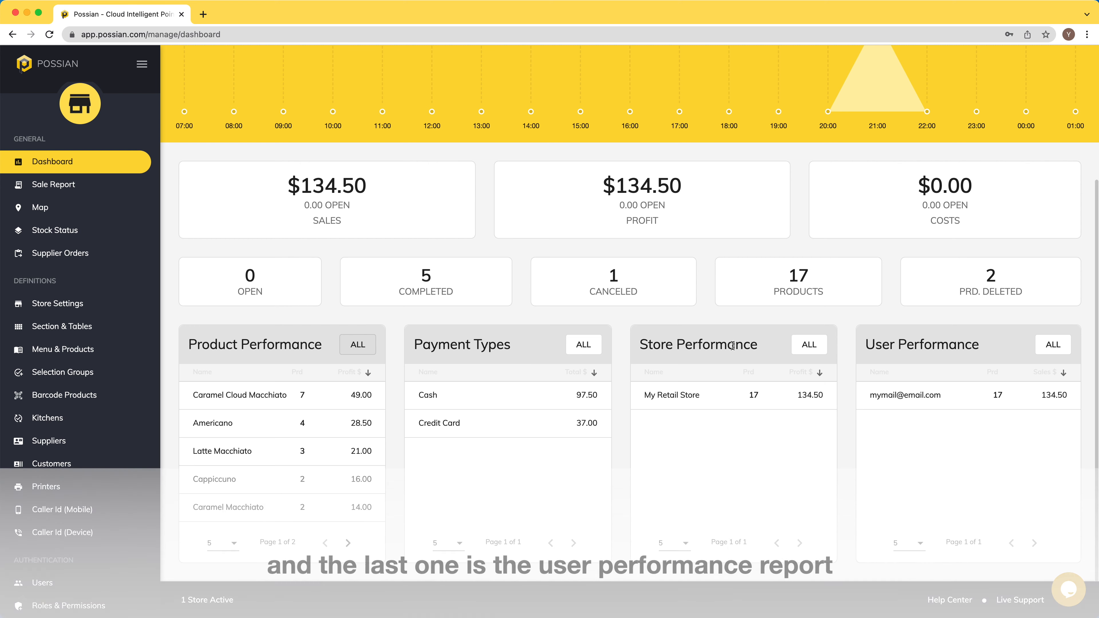
{"action": "scroll", "coordinate": [942, 343], "scroll_direction": "up", "scroll_amount": 3}
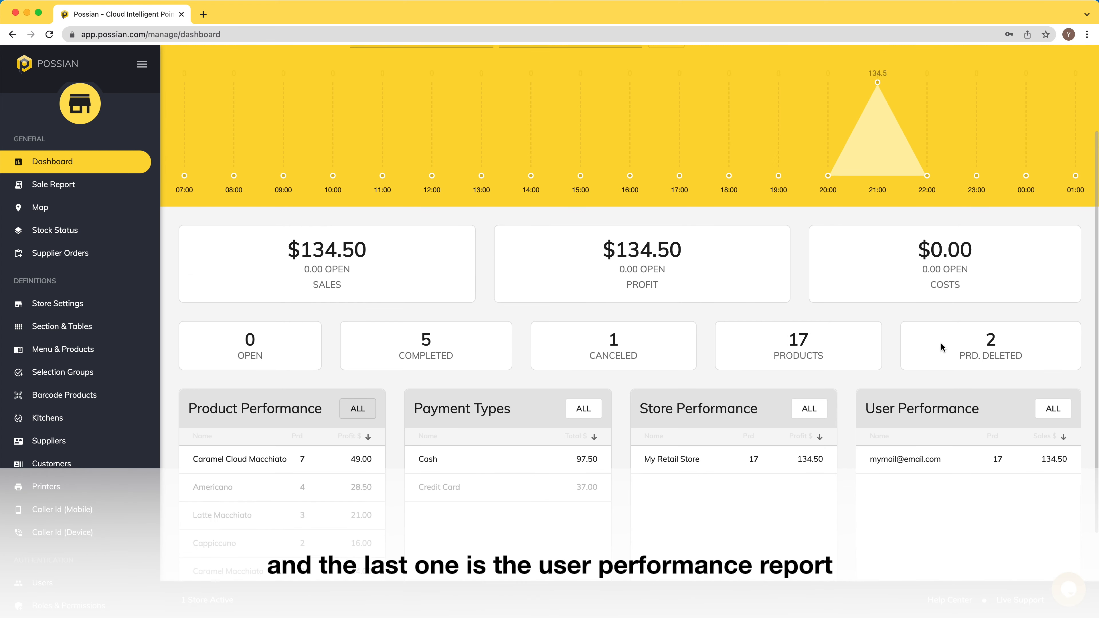
{"action": "scroll", "coordinate": [940, 343], "scroll_direction": "up", "scroll_amount": 2}
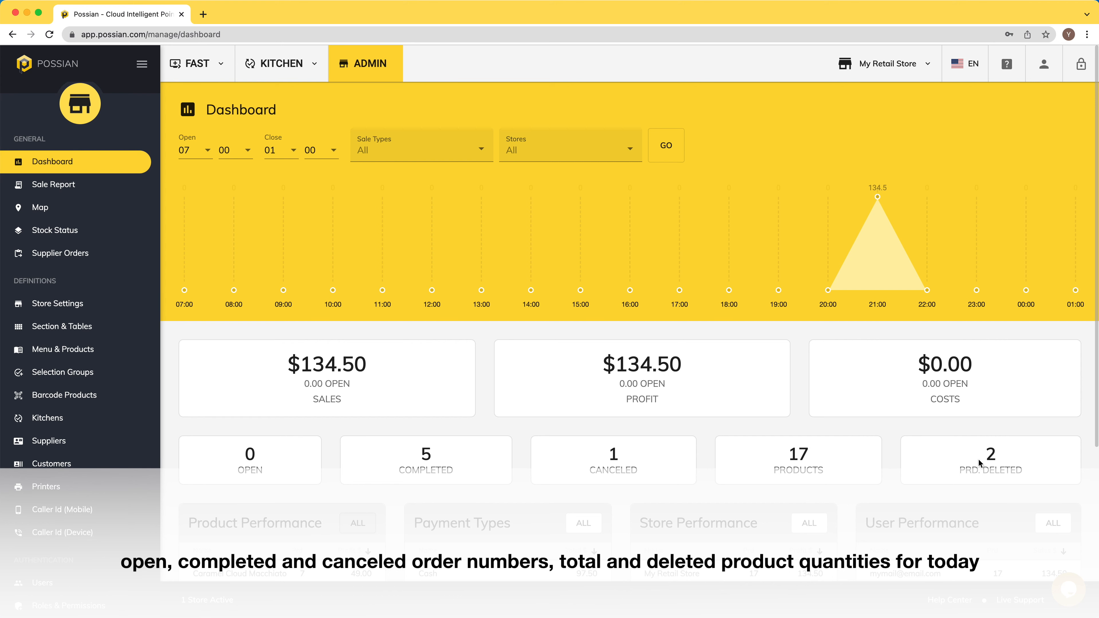
{"action": "mouse_move", "coordinate": [877, 198]}
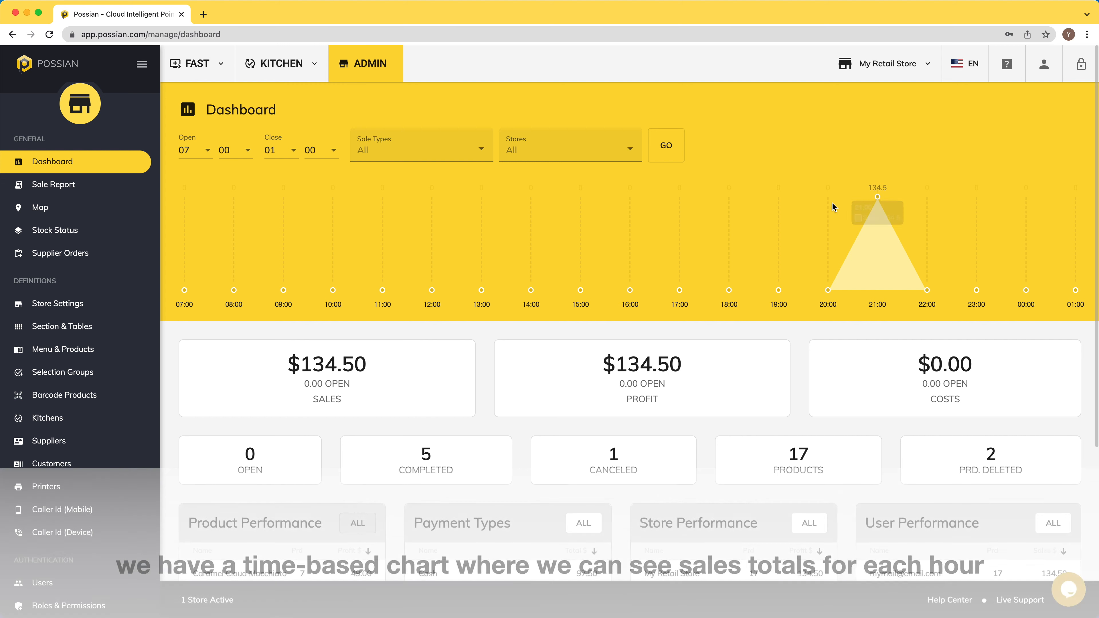
Step: Filter the Sale Report to This Week, then review and close sale 106's details
{"action": "left_click", "coordinate": [86, 187]}
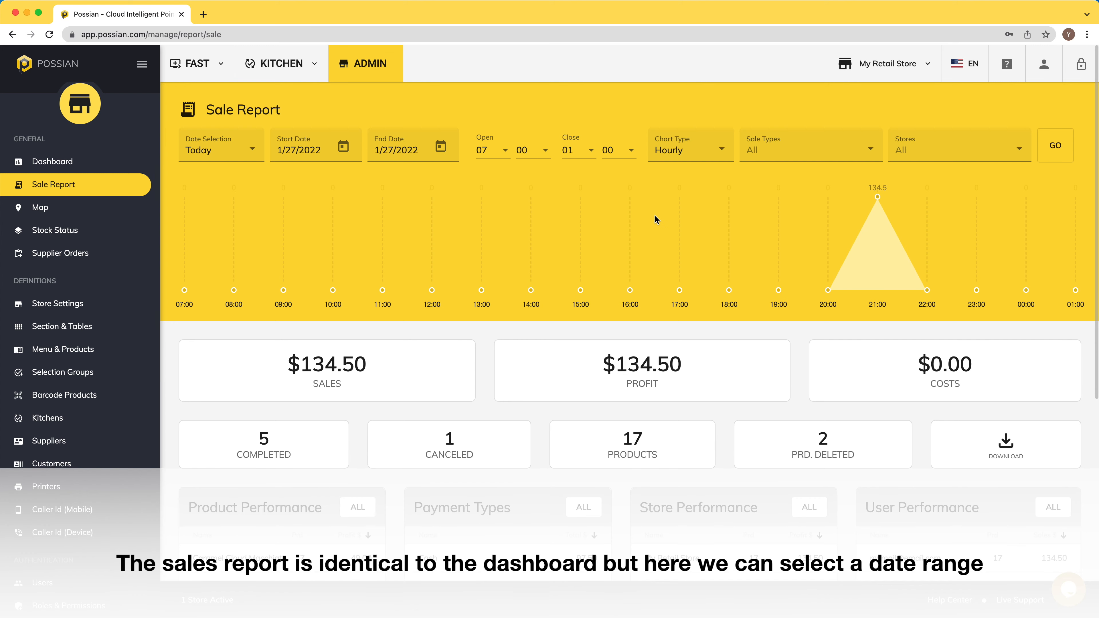
{"action": "left_click", "coordinate": [239, 142]}
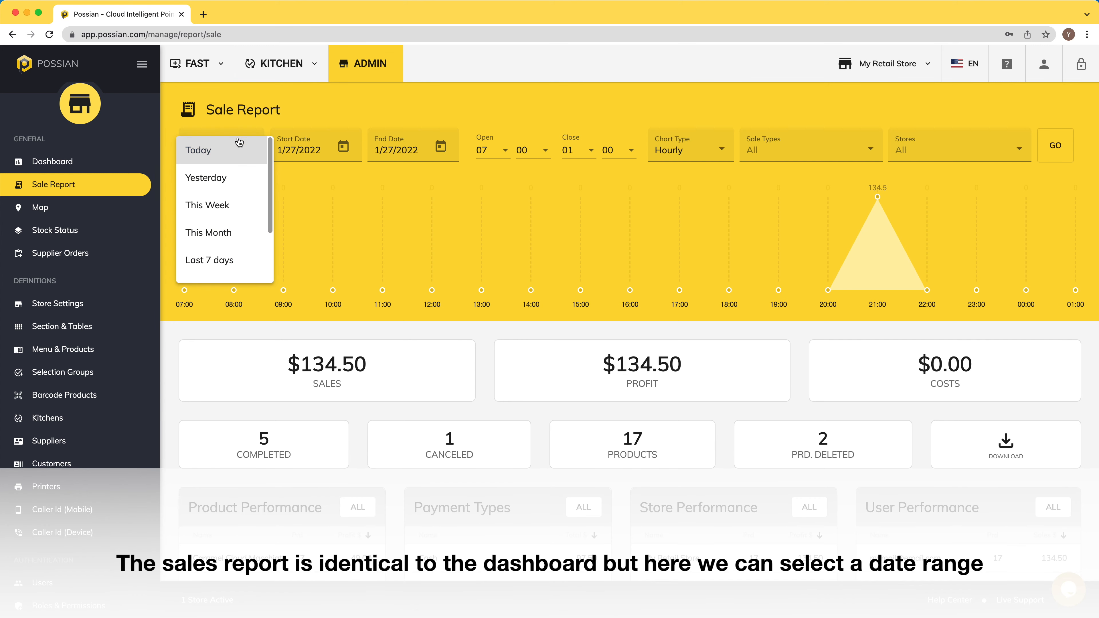
{"action": "left_click", "coordinate": [233, 211]}
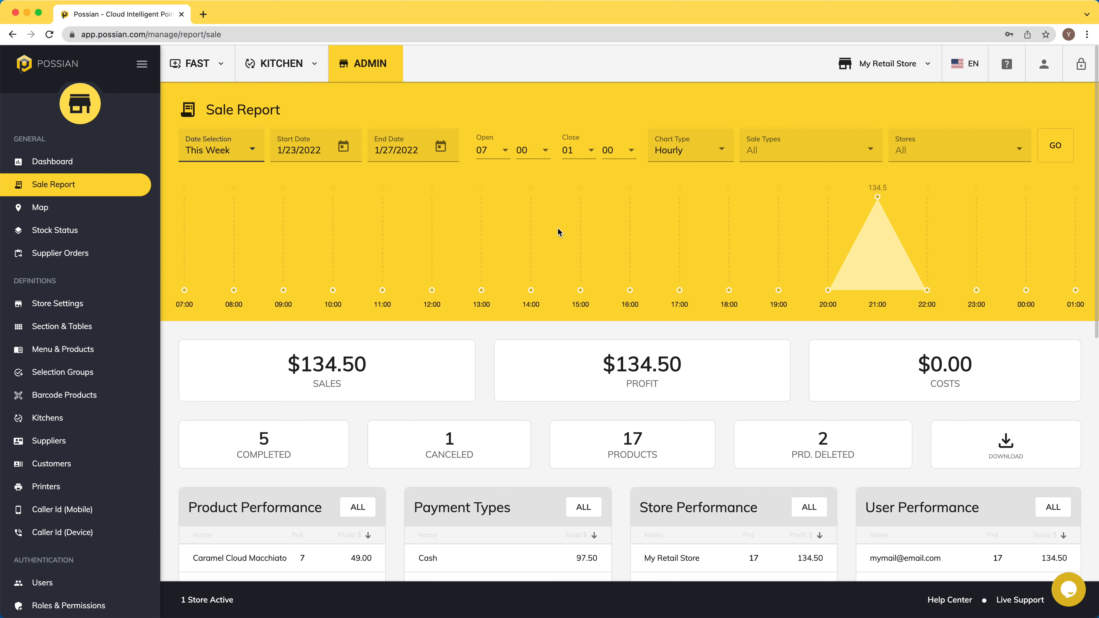
{"action": "scroll", "coordinate": [557, 232], "scroll_direction": "down", "scroll_amount": 5}
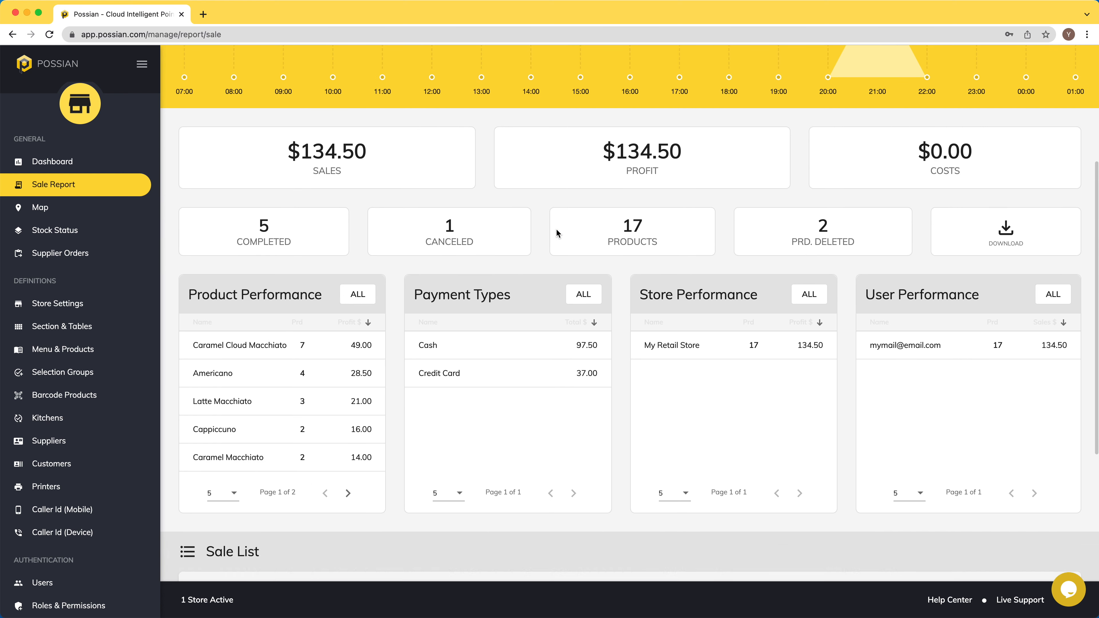
{"action": "scroll", "coordinate": [557, 230], "scroll_direction": "down", "scroll_amount": 5}
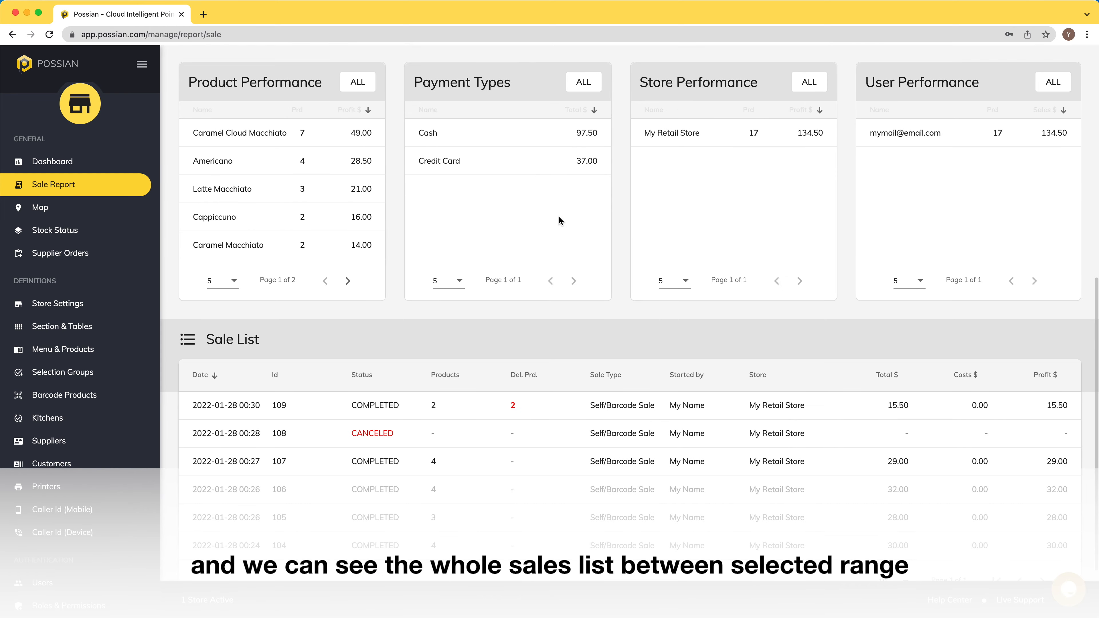
{"action": "scroll", "coordinate": [560, 218], "scroll_direction": "down", "scroll_amount": 1}
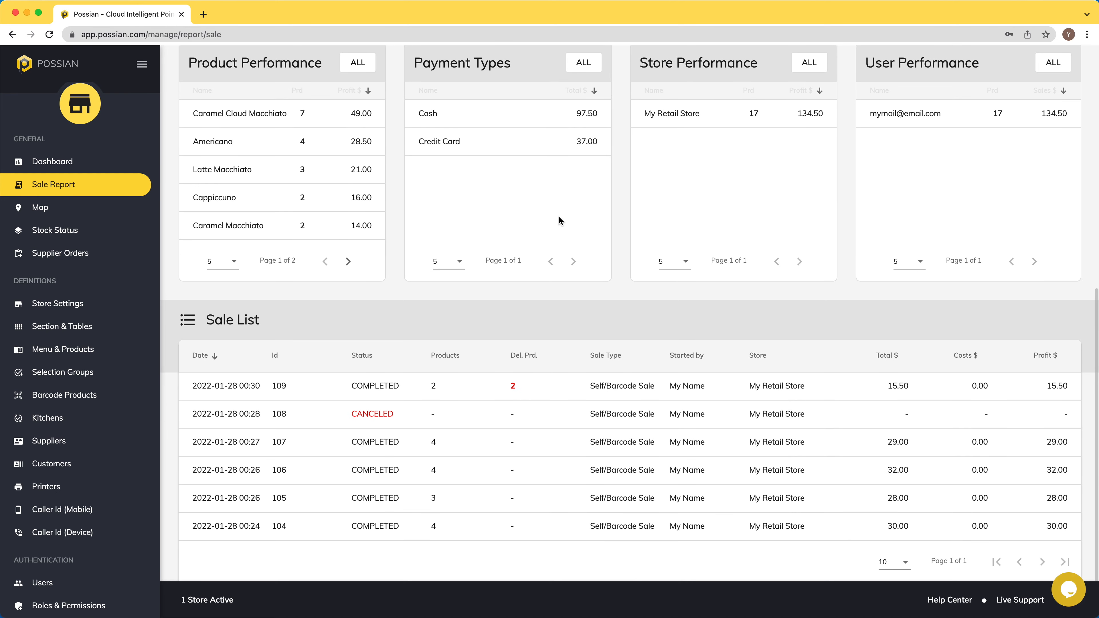
{"action": "left_click", "coordinate": [538, 462]}
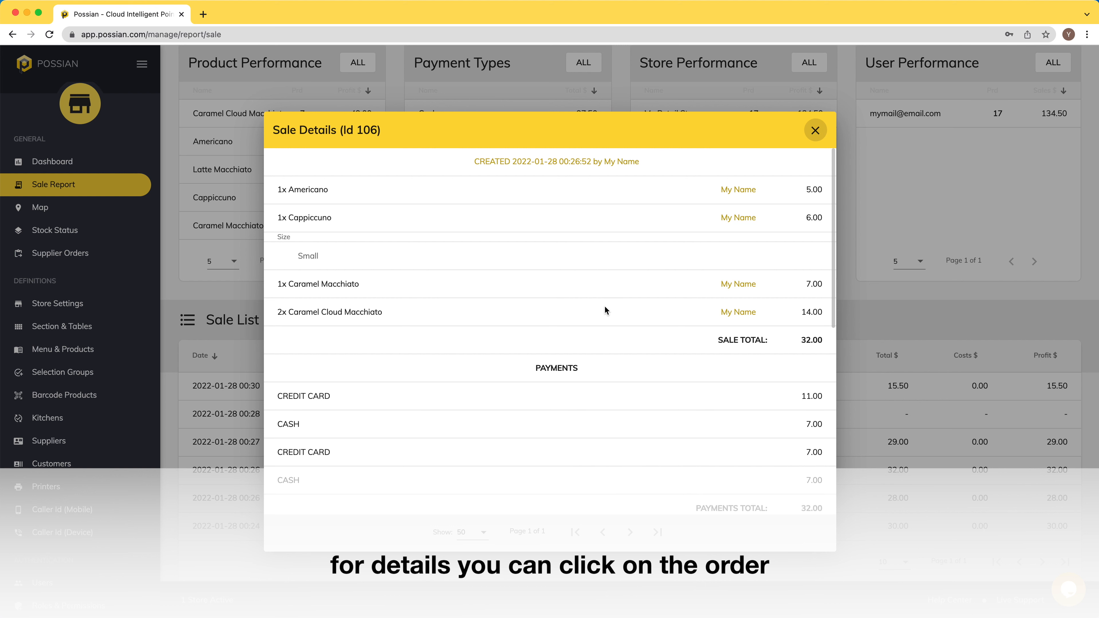
{"action": "scroll", "coordinate": [605, 308], "scroll_direction": "down", "scroll_amount": 2}
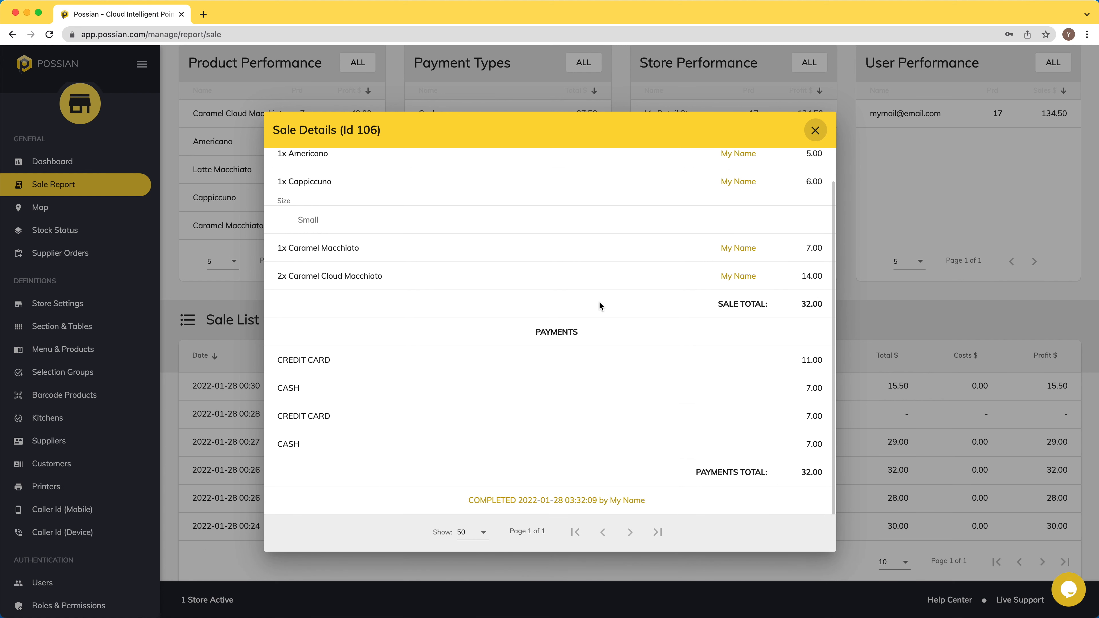
{"action": "scroll", "coordinate": [600, 306], "scroll_direction": "up", "scroll_amount": 2}
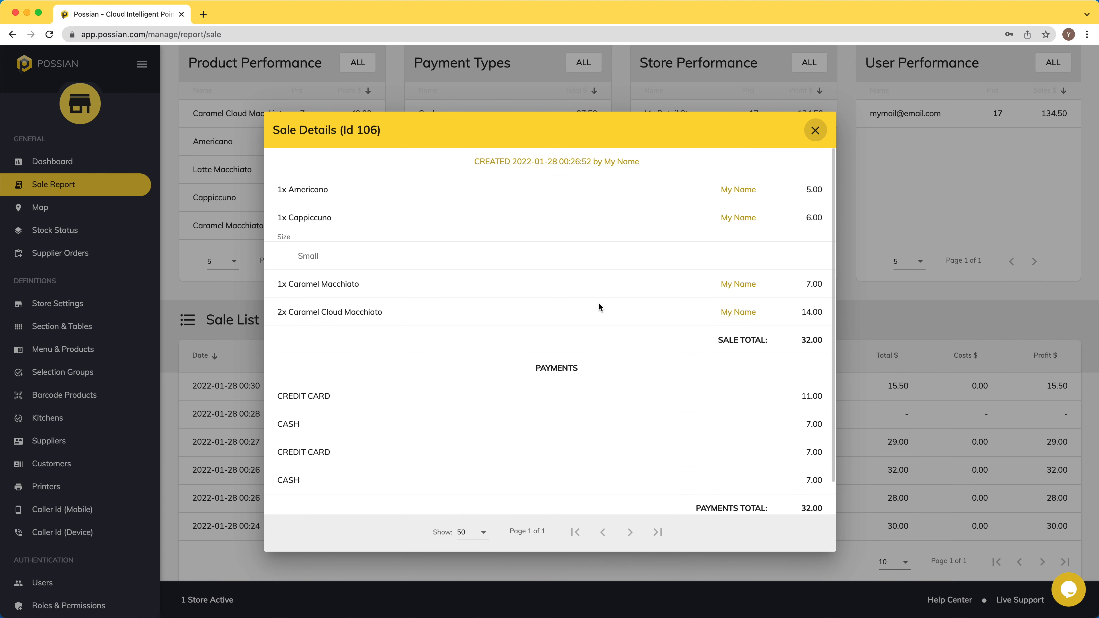
{"action": "left_click", "coordinate": [814, 130]}
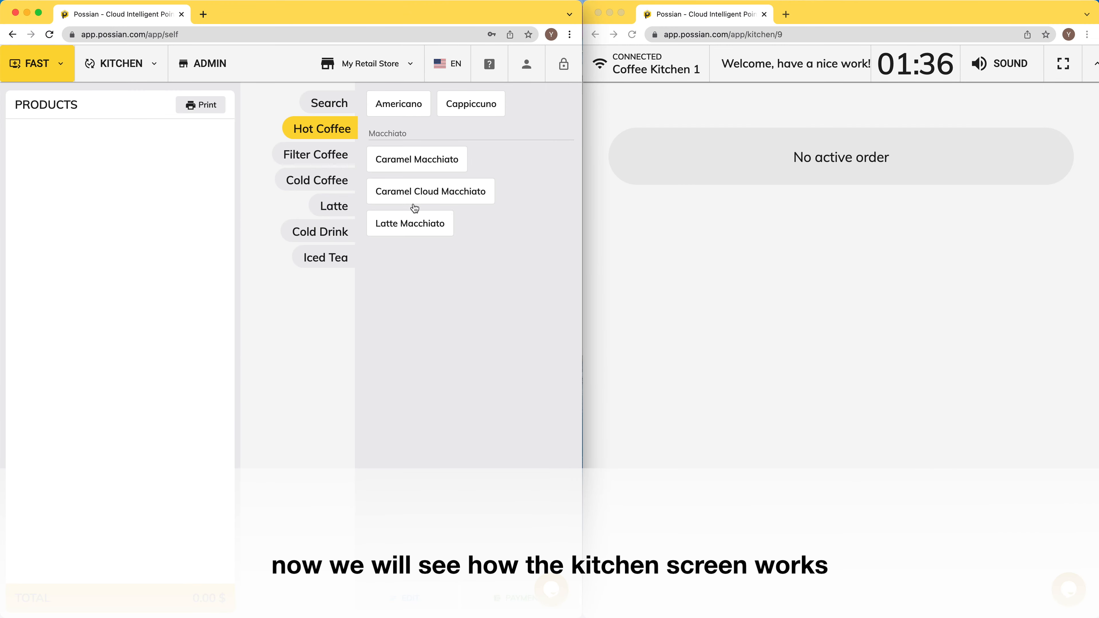
Step: Add a Big Americano with Extra Sugar and a Middle Cappiccuno to the order
{"action": "left_click", "coordinate": [396, 100]}
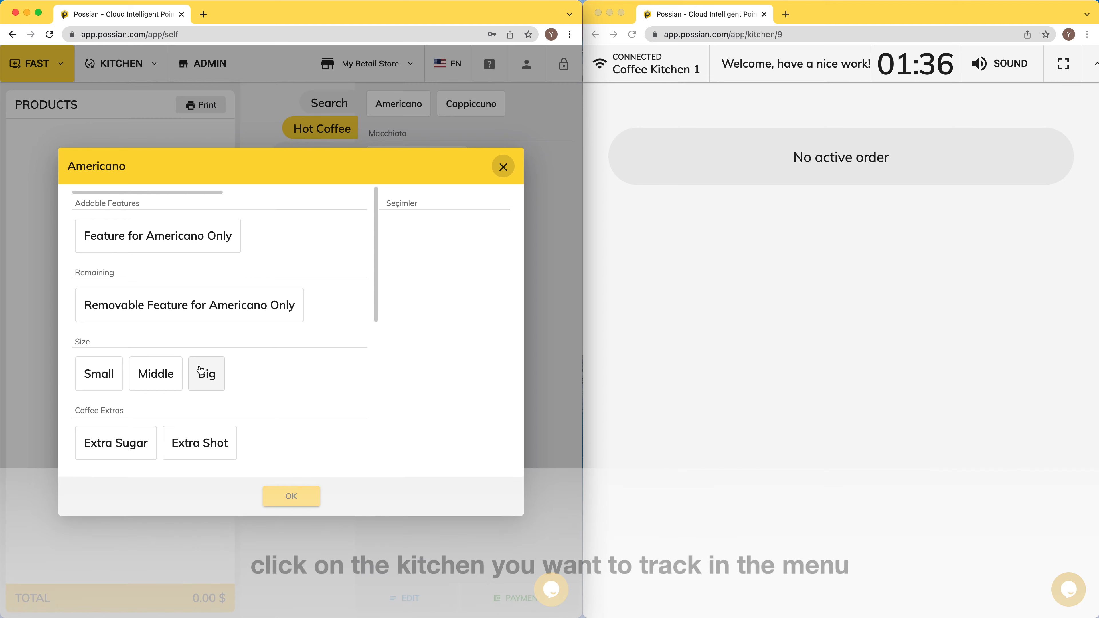
{"action": "left_click", "coordinate": [200, 369]}
{"action": "left_click", "coordinate": [113, 453]}
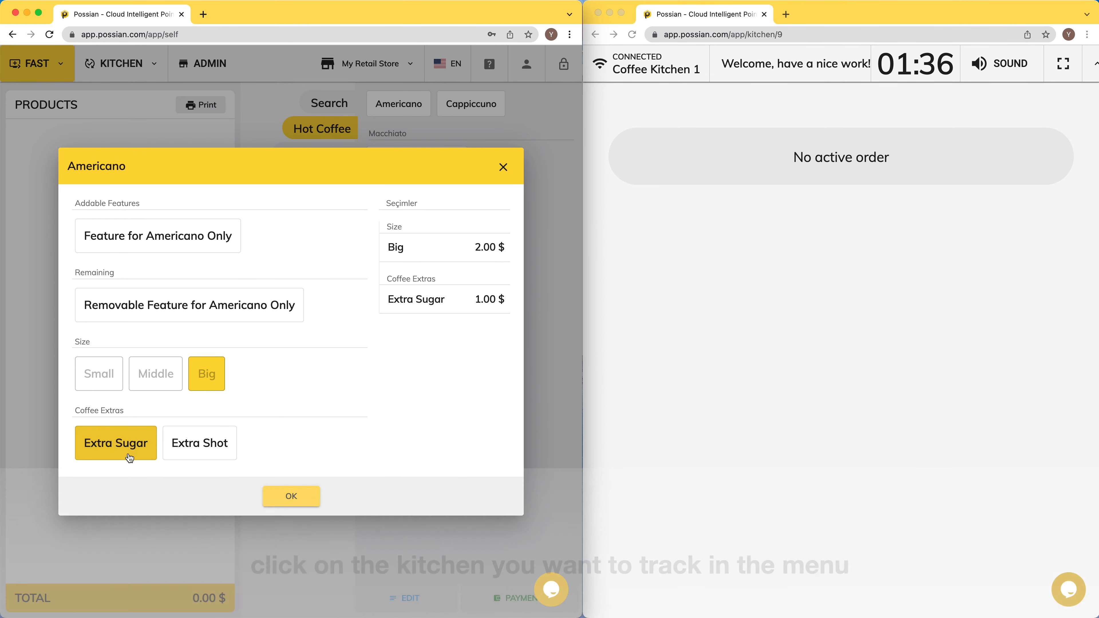
{"action": "left_click", "coordinate": [286, 498]}
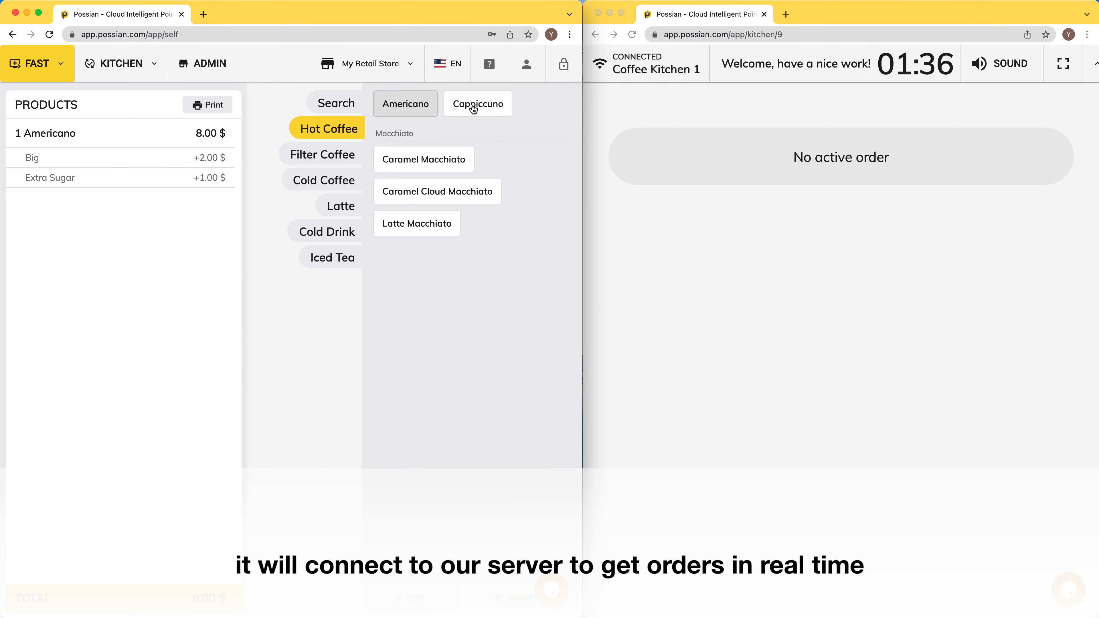
{"action": "left_click", "coordinate": [474, 109]}
{"action": "left_click", "coordinate": [160, 267]}
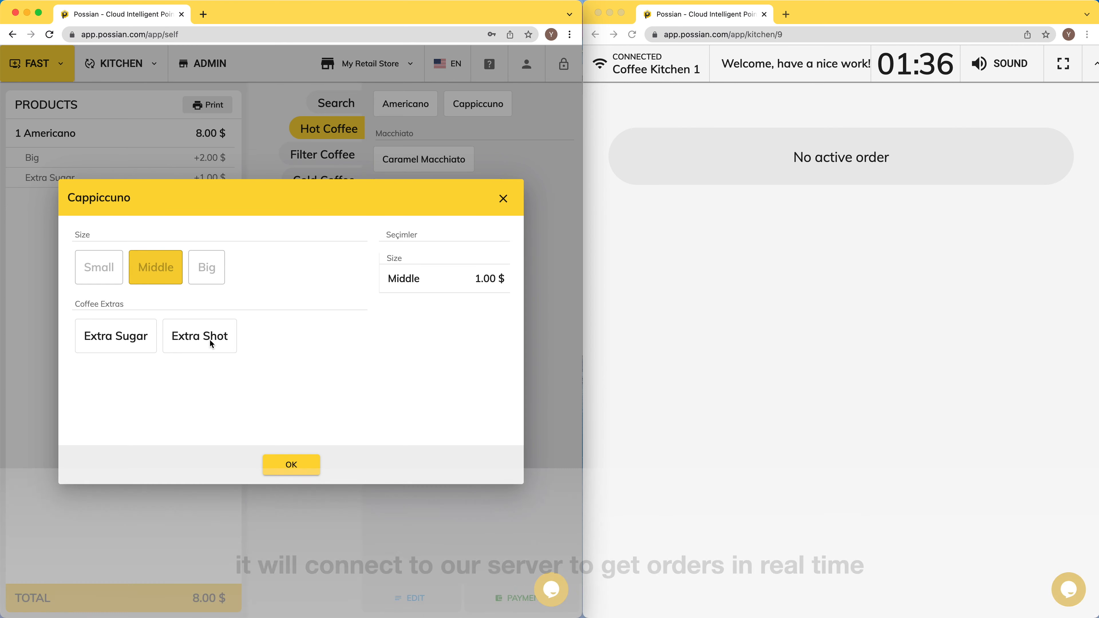
{"action": "left_click", "coordinate": [291, 466]}
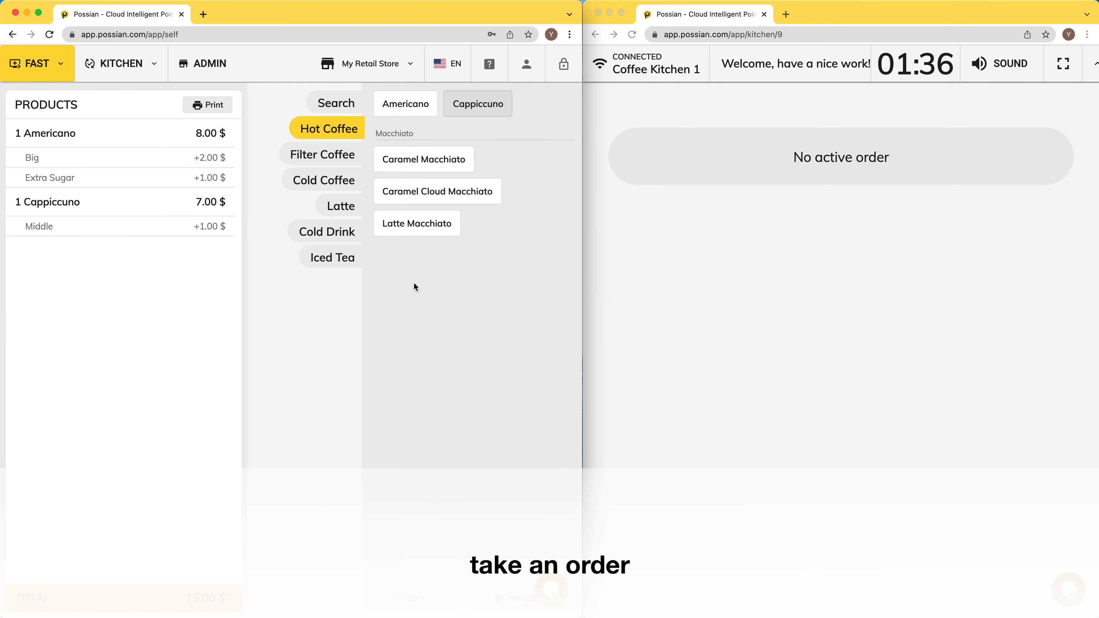
Step: Pay the 15.00 $ order by card and complete it
{"action": "left_click", "coordinate": [506, 602]}
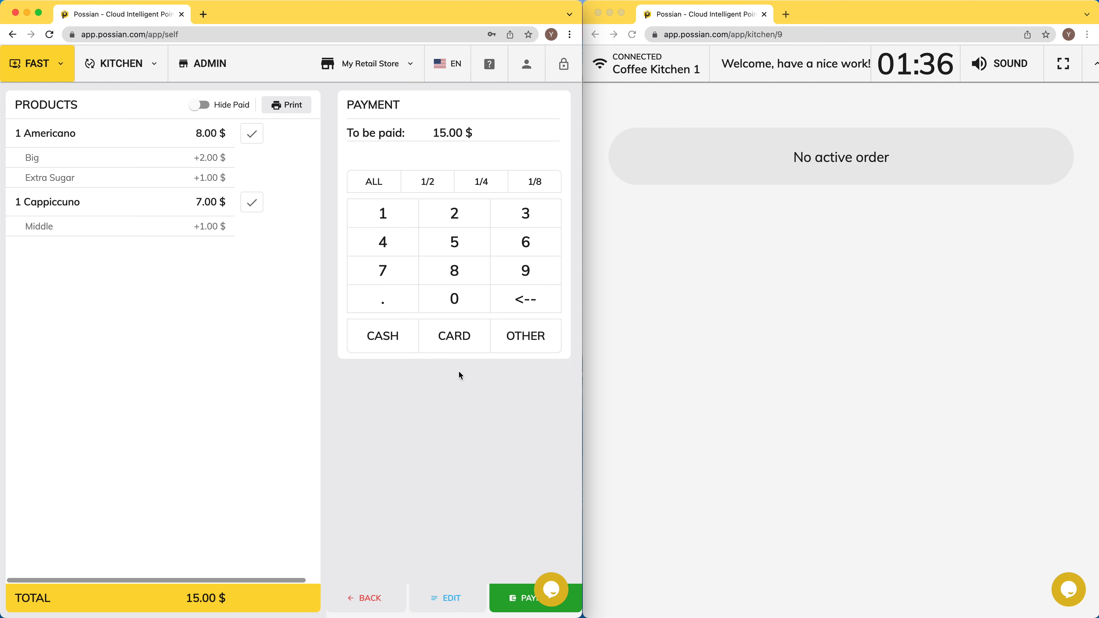
{"action": "left_click", "coordinate": [450, 342]}
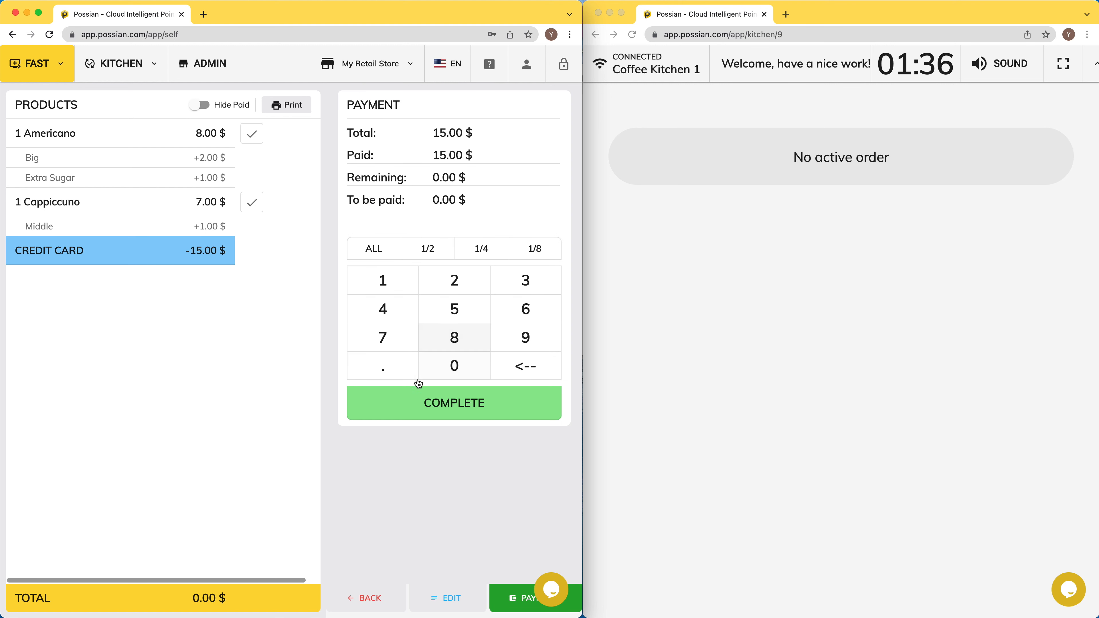
{"action": "left_click", "coordinate": [399, 409]}
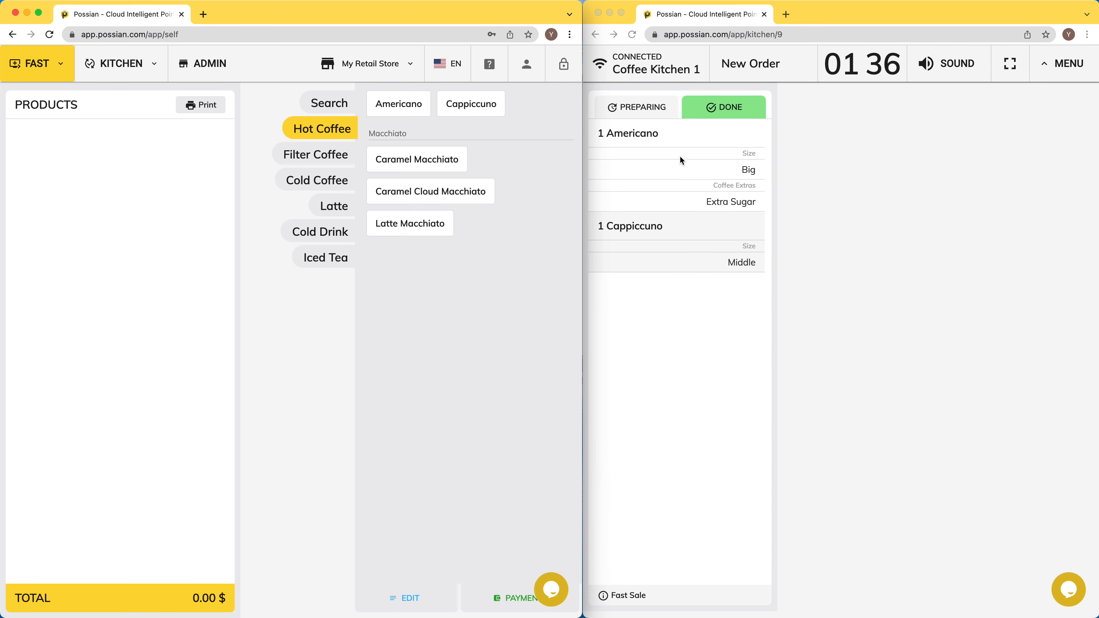
Step: On the Coffee Kitchen screen, mark the Americano and Cappiccuno as preparing, then done
{"action": "left_click", "coordinate": [667, 136]}
{"action": "left_click", "coordinate": [643, 107]}
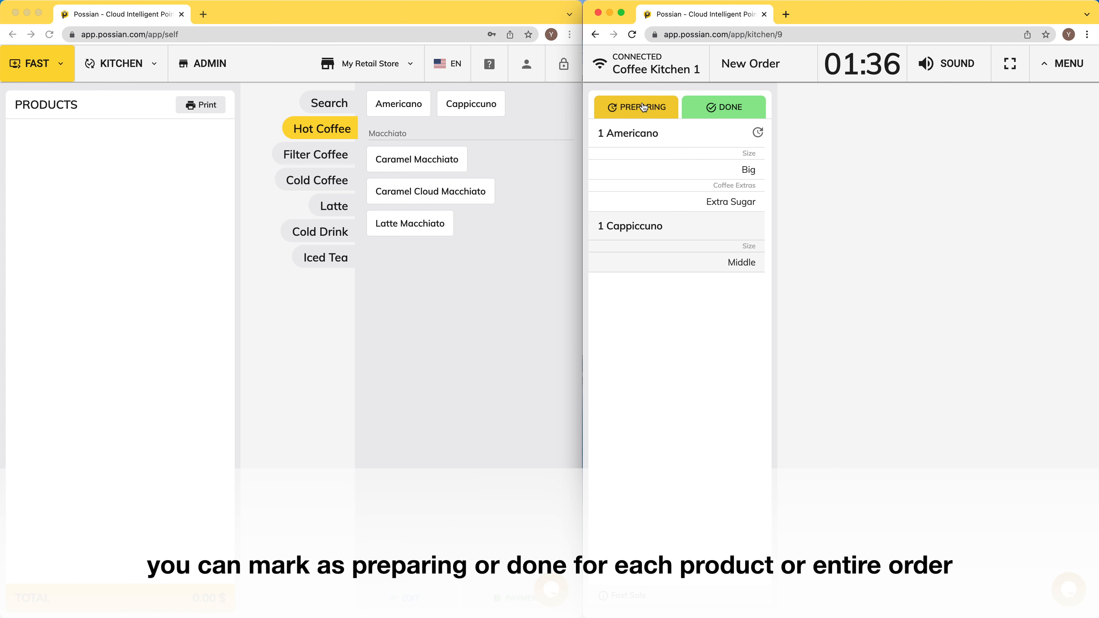
{"action": "left_click", "coordinate": [680, 227]}
{"action": "left_click", "coordinate": [648, 106]}
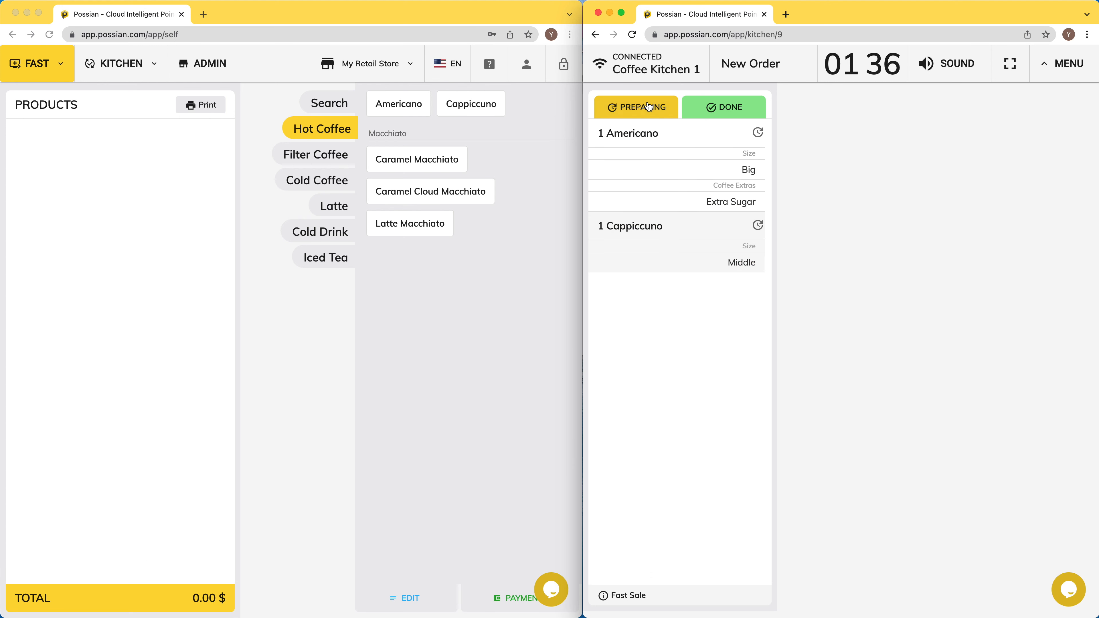
{"action": "left_click", "coordinate": [680, 137]}
{"action": "left_click", "coordinate": [719, 108]}
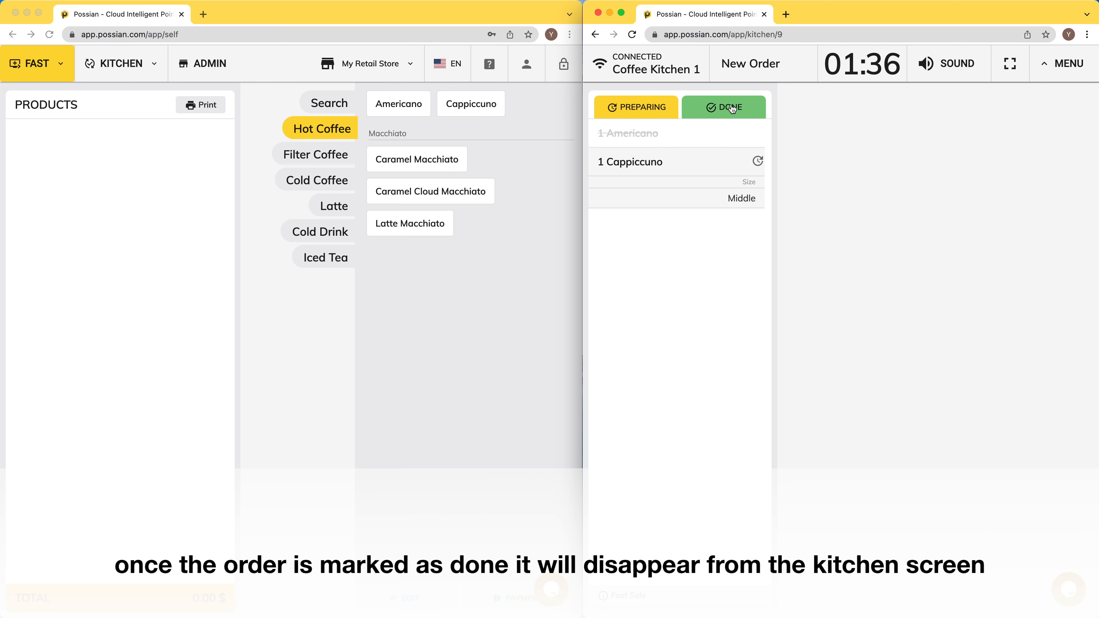
{"action": "left_click", "coordinate": [694, 168]}
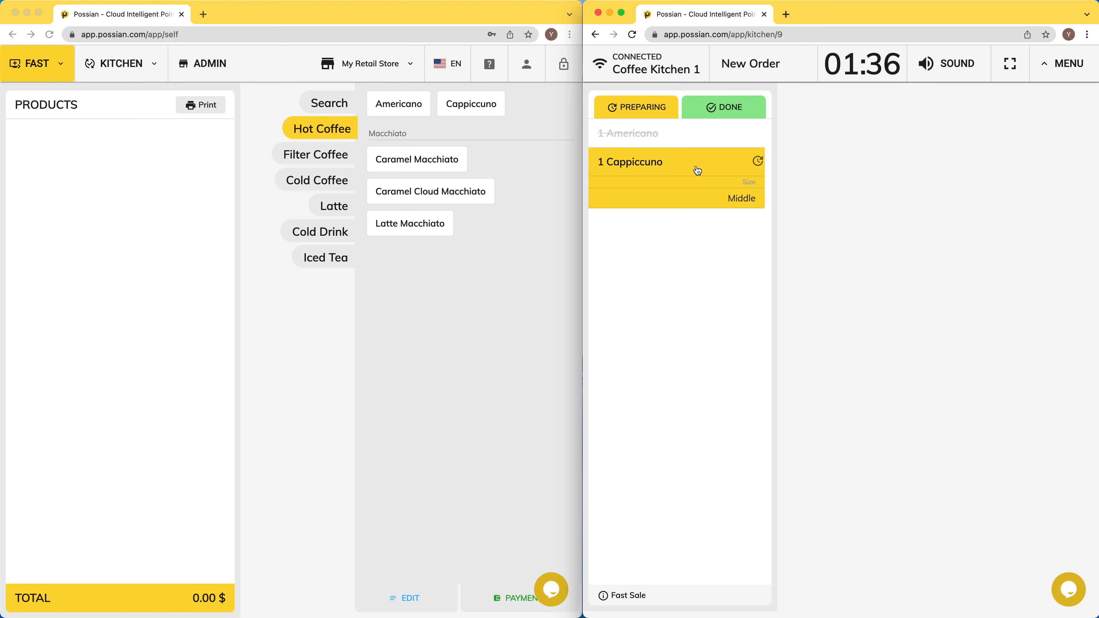
{"action": "left_click", "coordinate": [729, 109]}
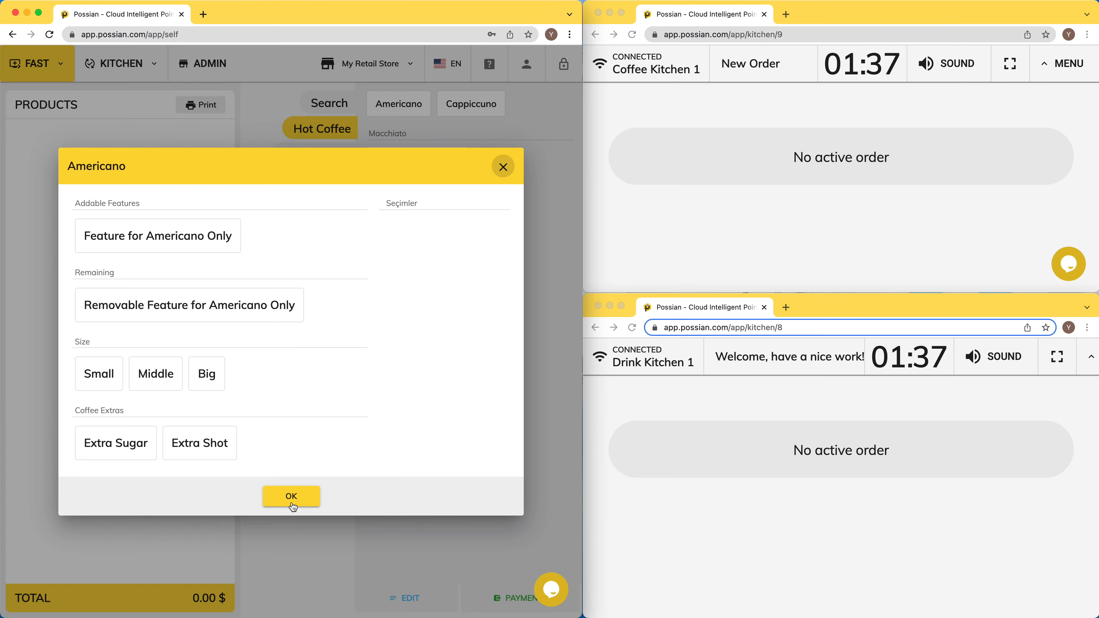
Step: Order an Americano, a Cappiccuno and two Pepsis, paying the 17.00 $ by card
{"action": "left_click", "coordinate": [290, 496]}
{"action": "left_click", "coordinate": [478, 104]}
{"action": "left_click", "coordinate": [291, 465]}
{"action": "left_click", "coordinate": [330, 232]}
{"action": "left_click", "coordinate": [389, 108]}
{"action": "left_click", "coordinate": [389, 109]}
{"action": "left_click", "coordinate": [511, 598]}
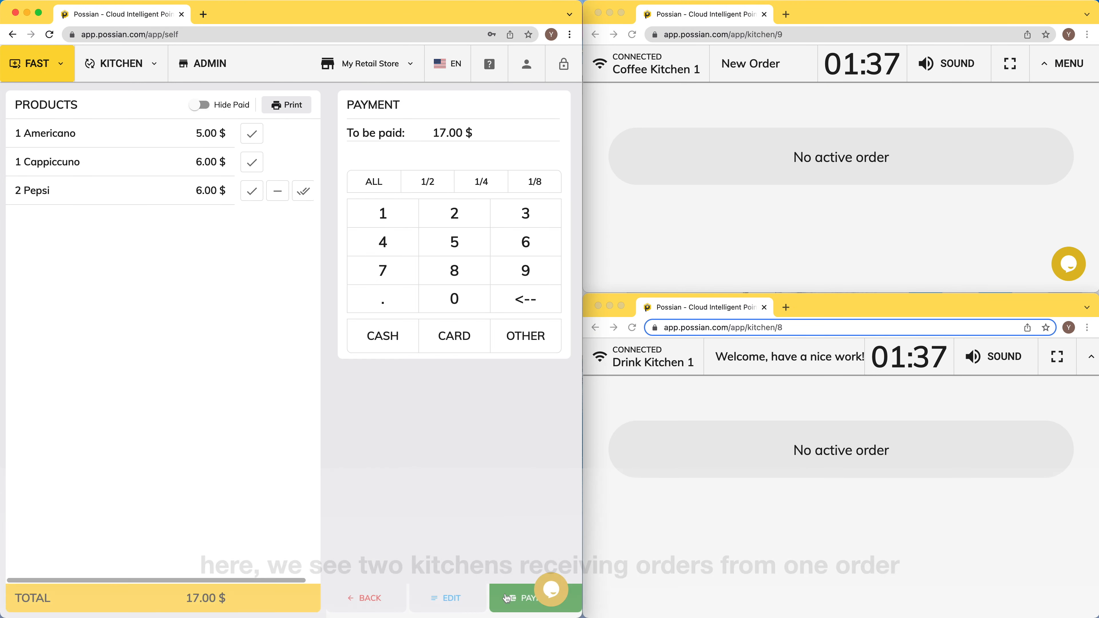
{"action": "left_click", "coordinate": [454, 336]}
{"action": "left_click", "coordinate": [438, 412]}
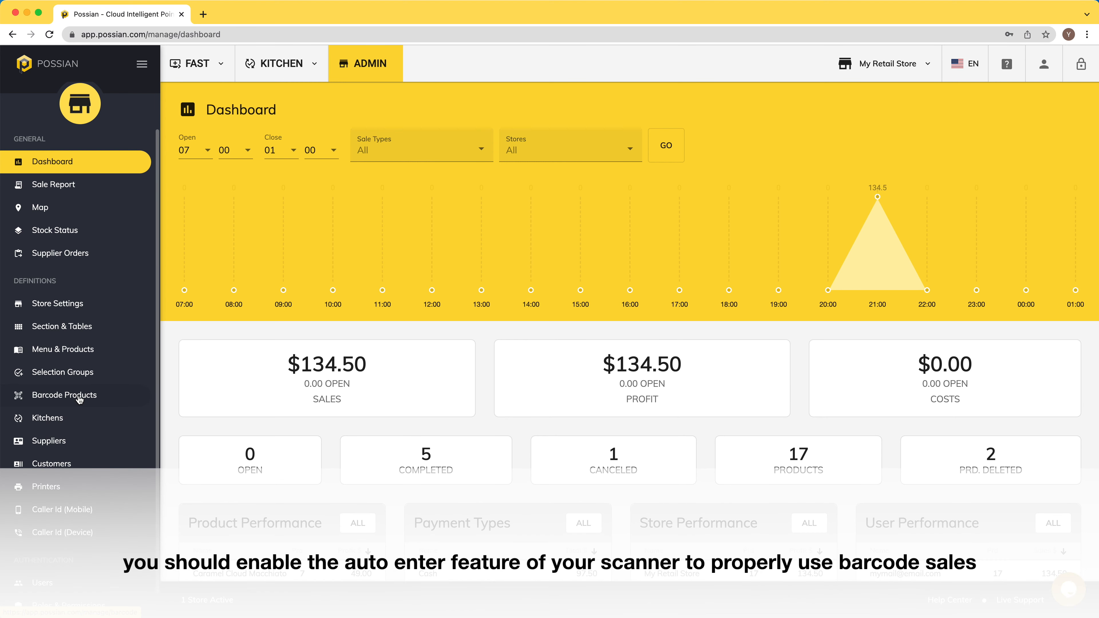
{"action": "left_click", "coordinate": [79, 396]}
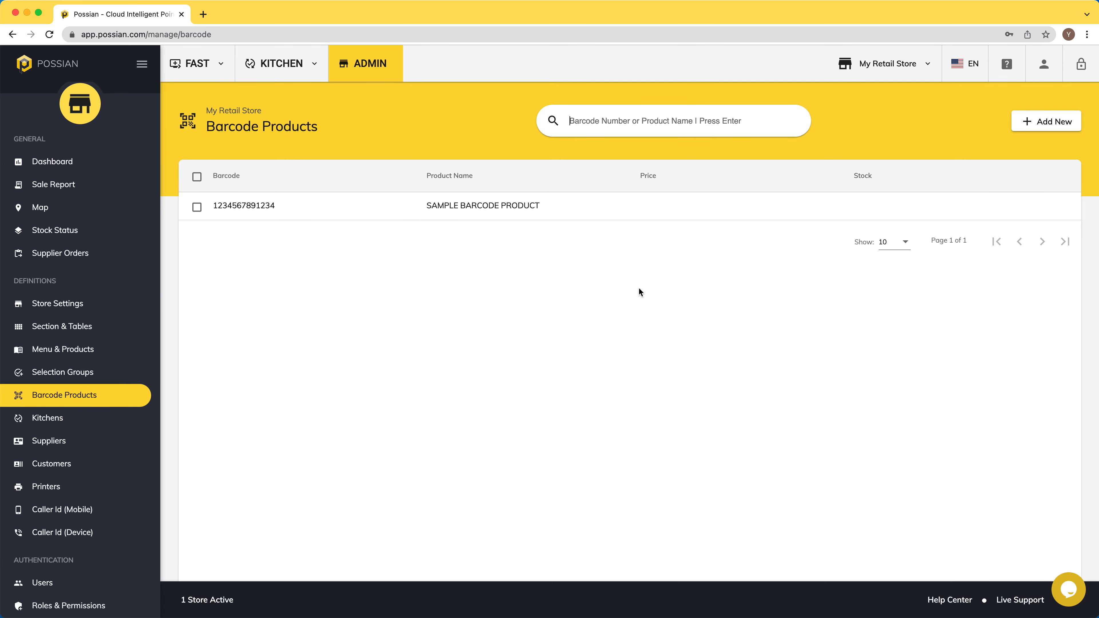
{"action": "left_click", "coordinate": [1049, 123]}
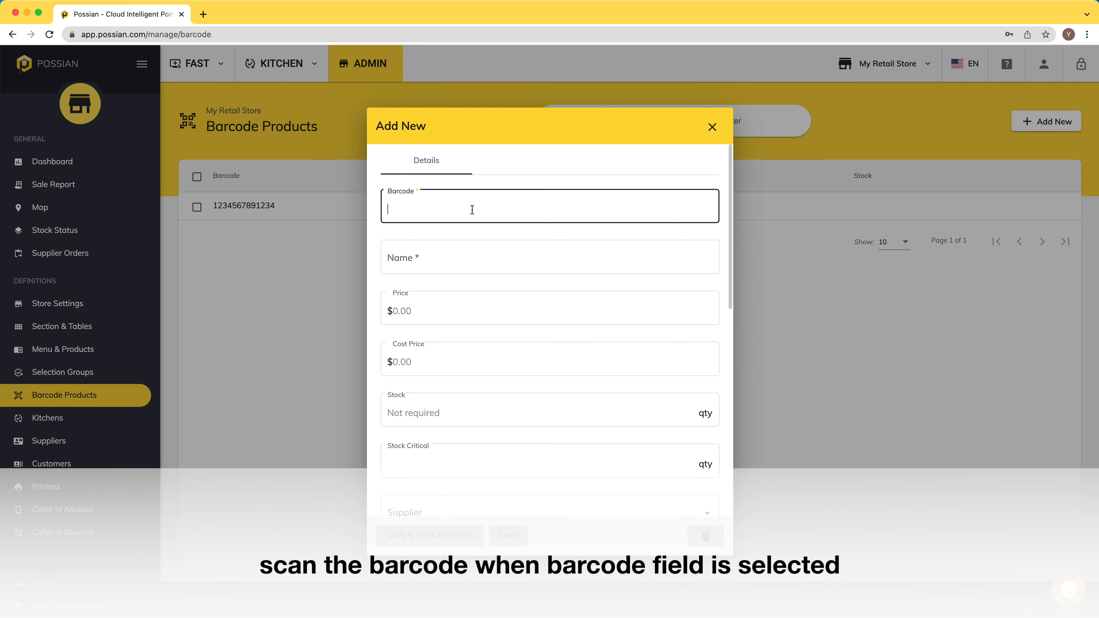
{"action": "type", "text": "5054809203945"}
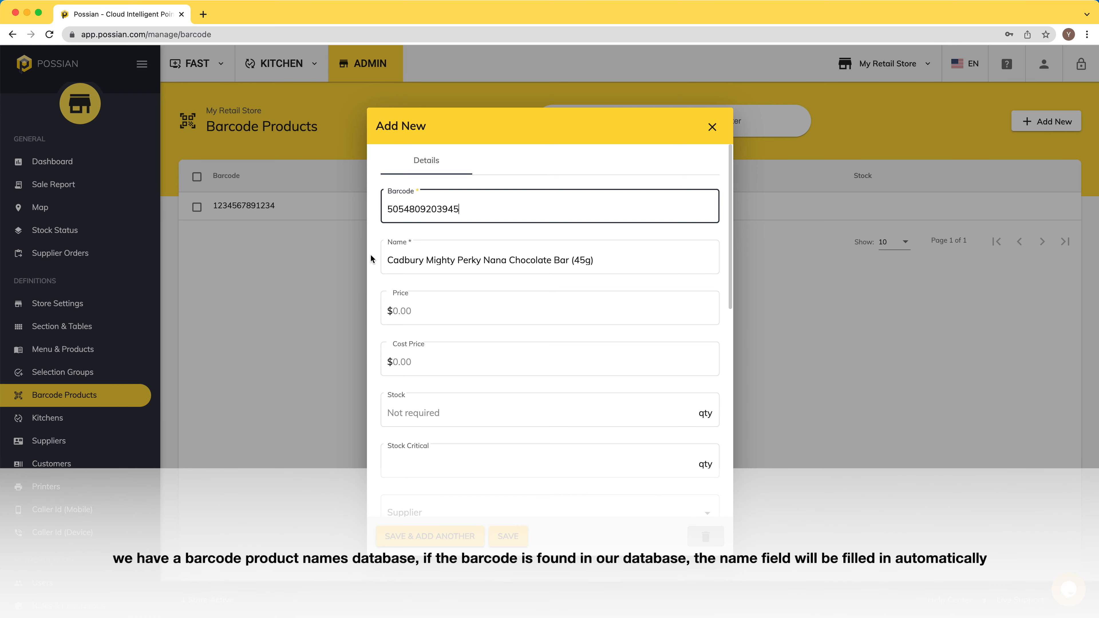
{"action": "left_click", "coordinate": [373, 257]}
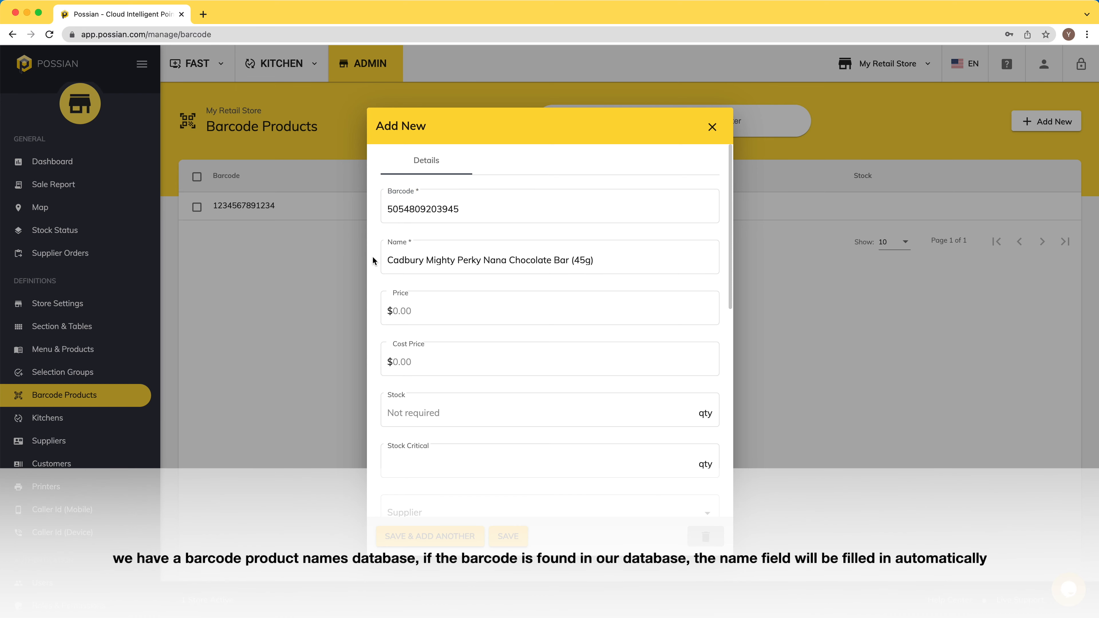
{"action": "scroll", "coordinate": [373, 262], "scroll_direction": "down", "scroll_amount": 1}
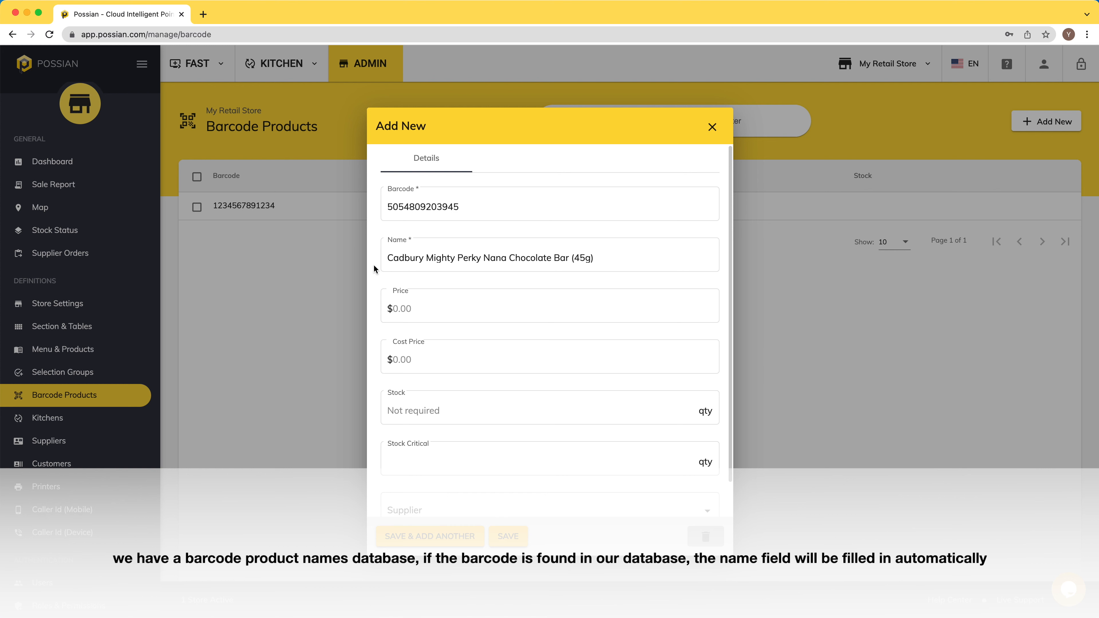
{"action": "scroll", "coordinate": [374, 266], "scroll_direction": "down", "scroll_amount": 1}
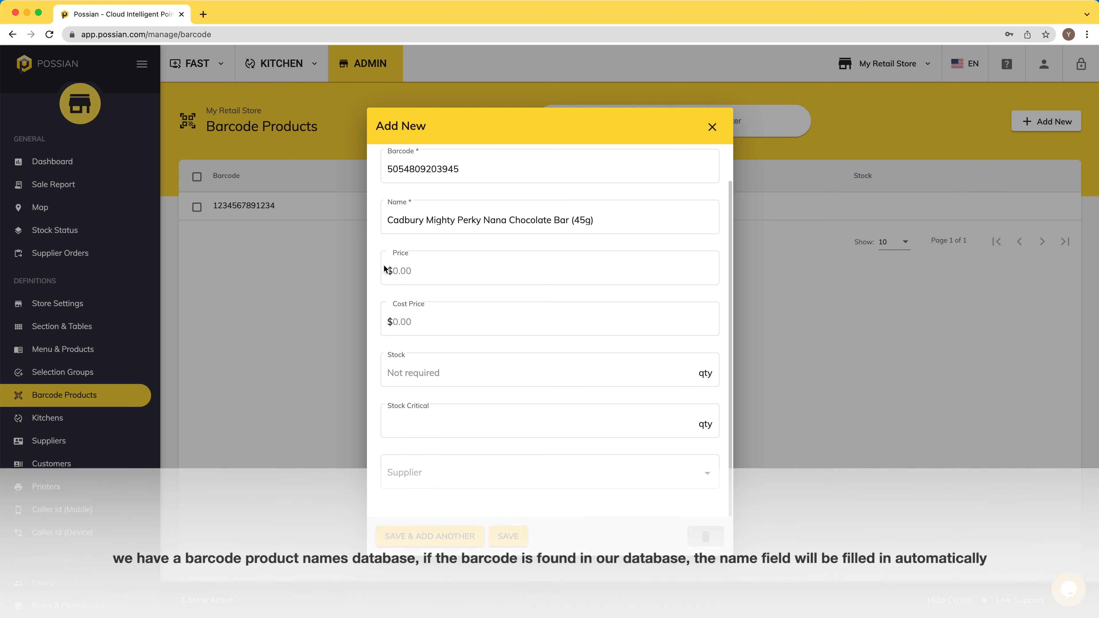
{"action": "left_click", "coordinate": [442, 270]}
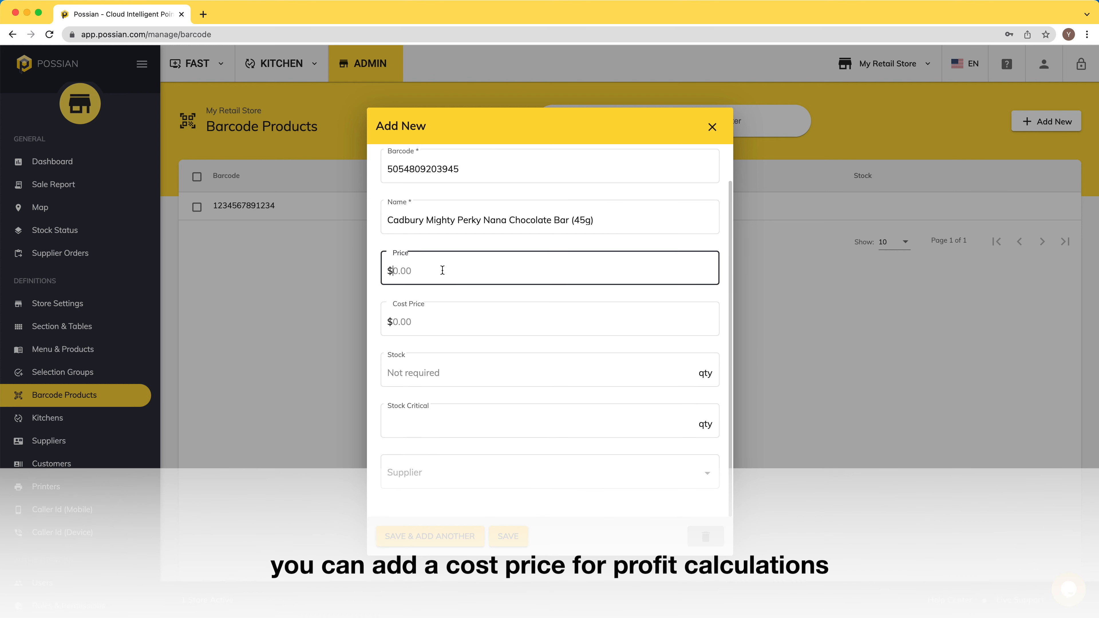
{"action": "type", "text": "3"}
{"action": "left_click", "coordinate": [438, 315]}
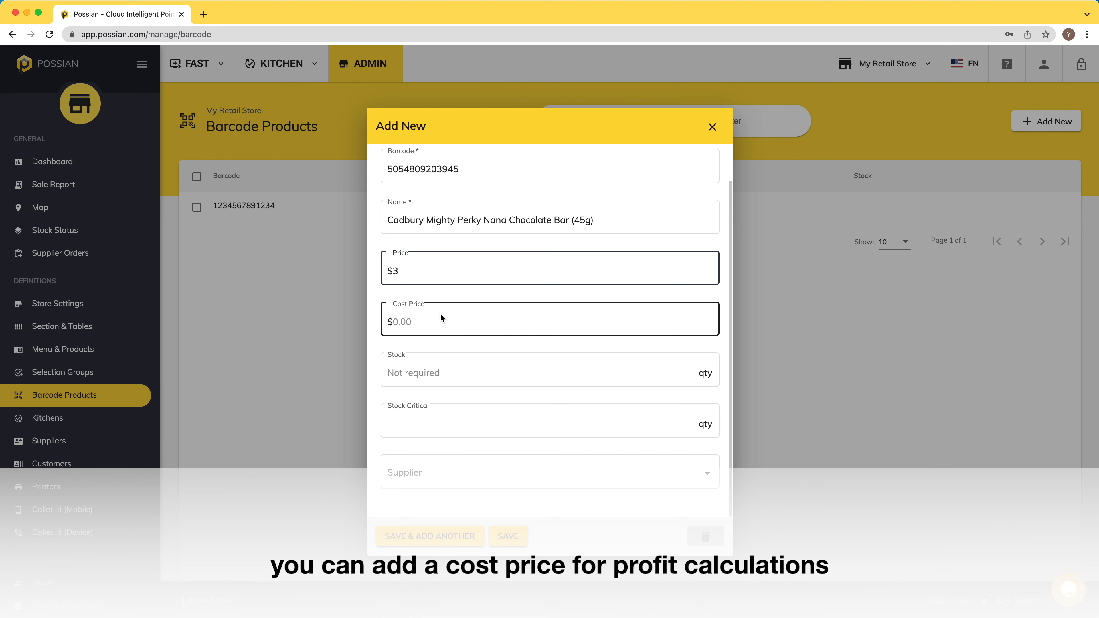
{"action": "left_click", "coordinate": [437, 368]}
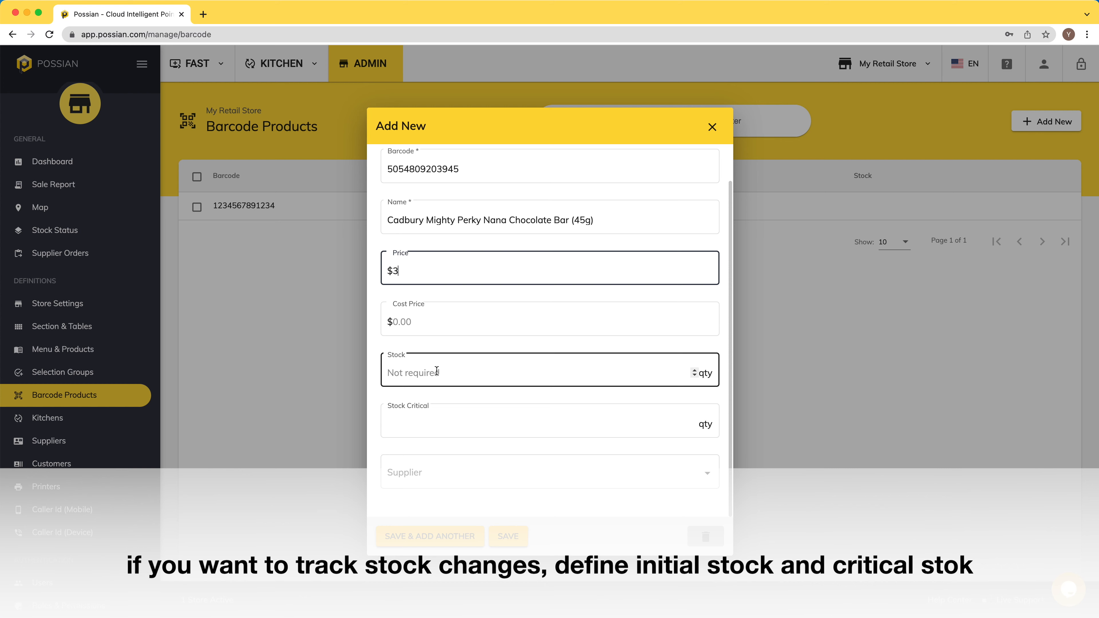
{"action": "left_click", "coordinate": [429, 419]}
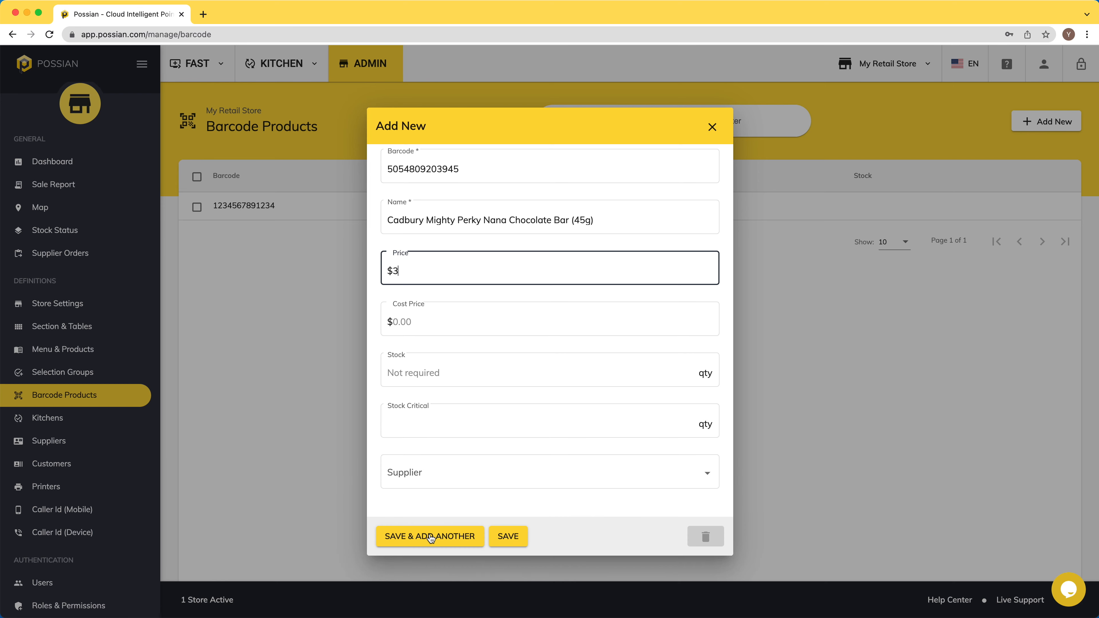
{"action": "left_click", "coordinate": [430, 537]}
{"action": "scroll", "coordinate": [375, 277], "scroll_direction": "up", "scroll_amount": 2}
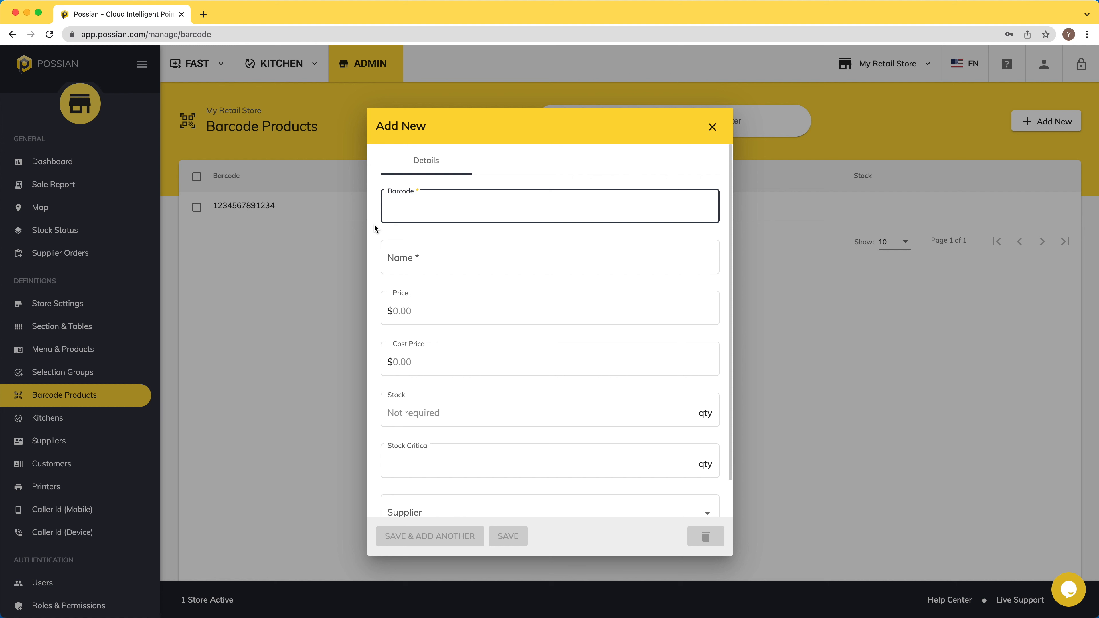
{"action": "type", "text": "680499960346"}
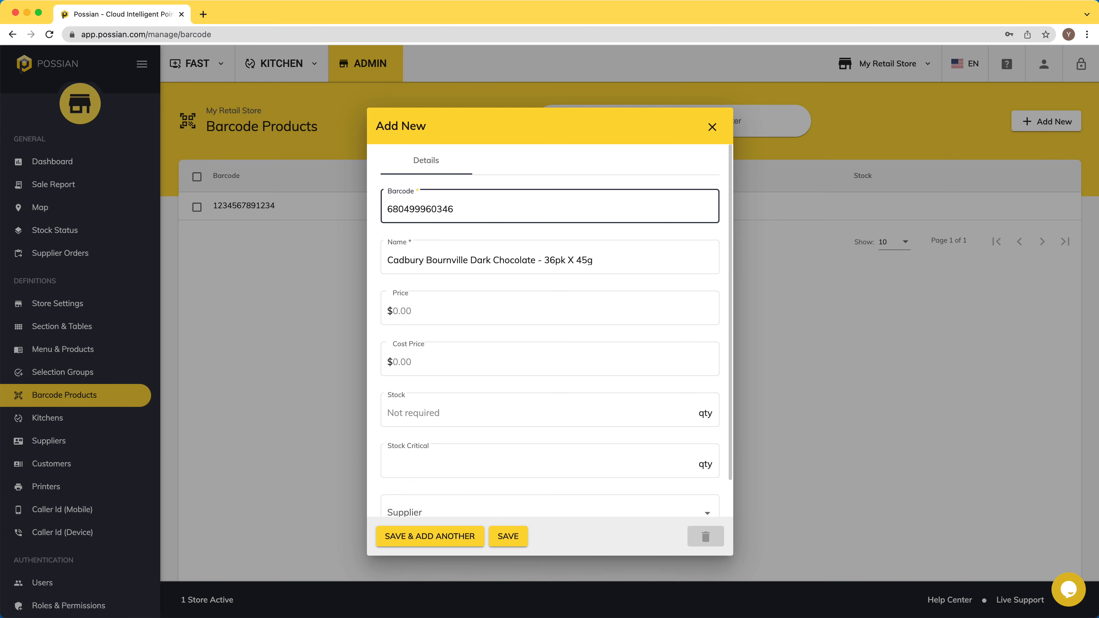
{"action": "scroll", "coordinate": [418, 273], "scroll_direction": "down", "scroll_amount": 2}
{"action": "left_click", "coordinate": [418, 273]}
{"action": "type", "text": "4"}
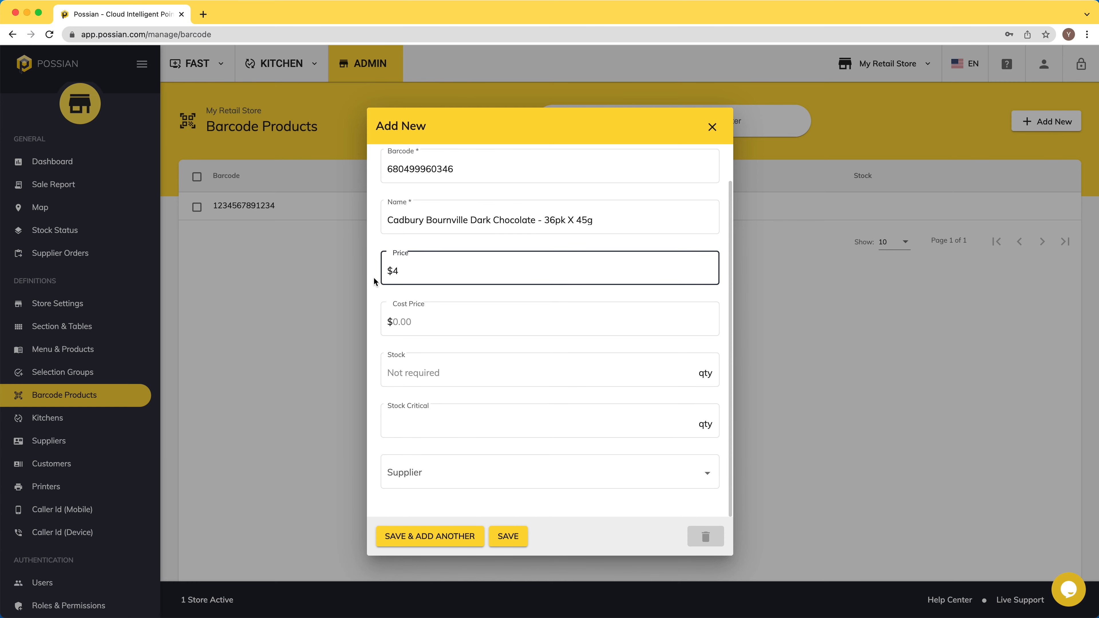
{"action": "left_click", "coordinate": [507, 536]}
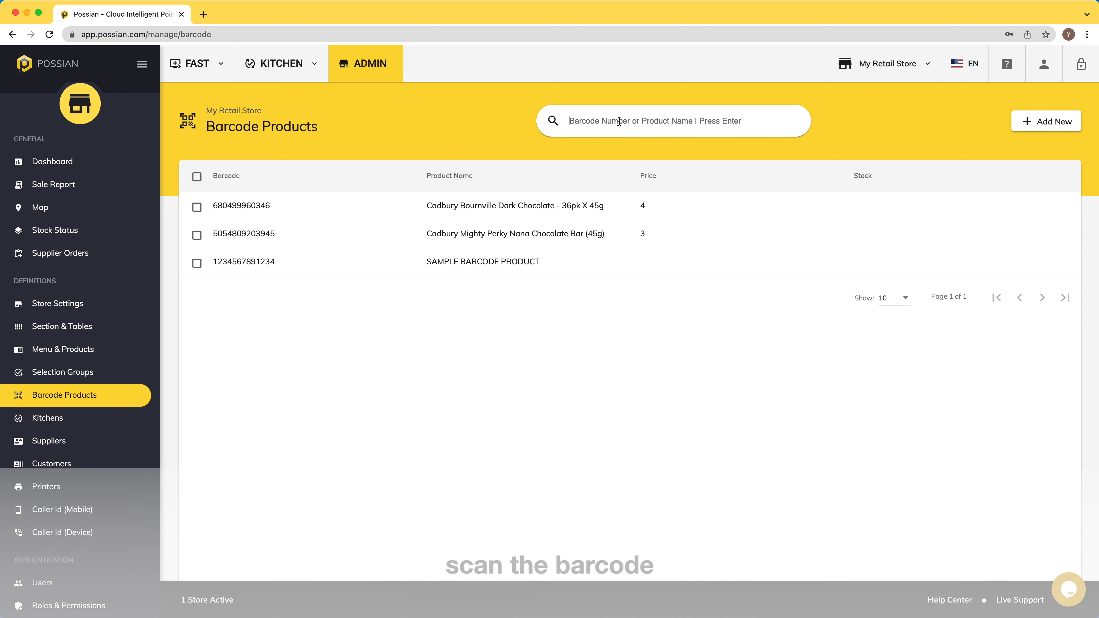
{"action": "type", "text": "084253333108"}
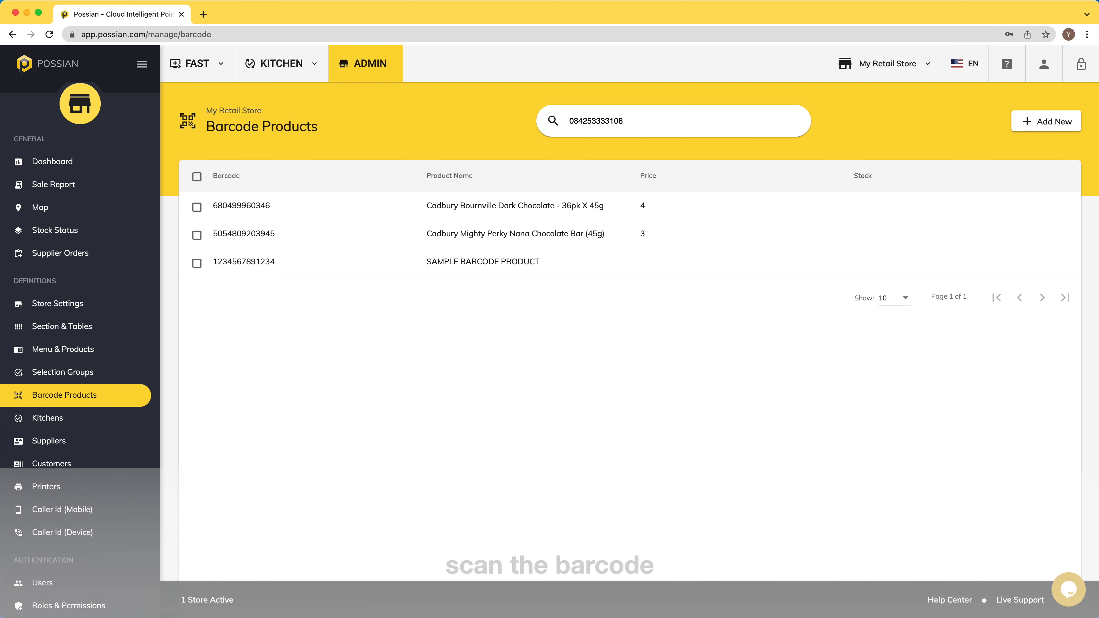
{"action": "key", "text": "Return"}
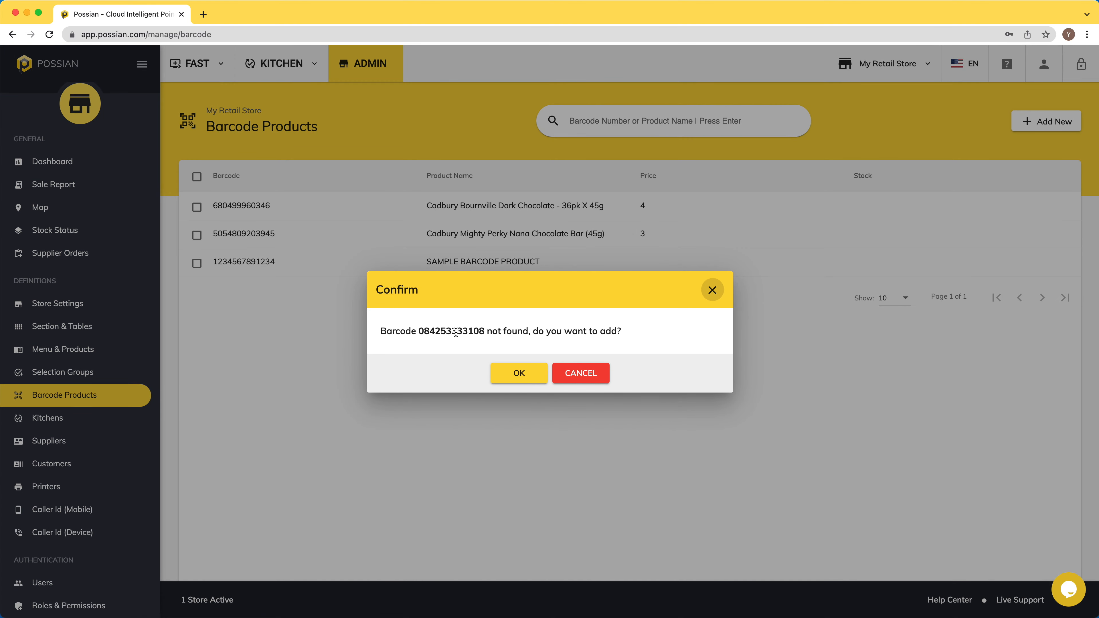
{"action": "left_click", "coordinate": [519, 373]}
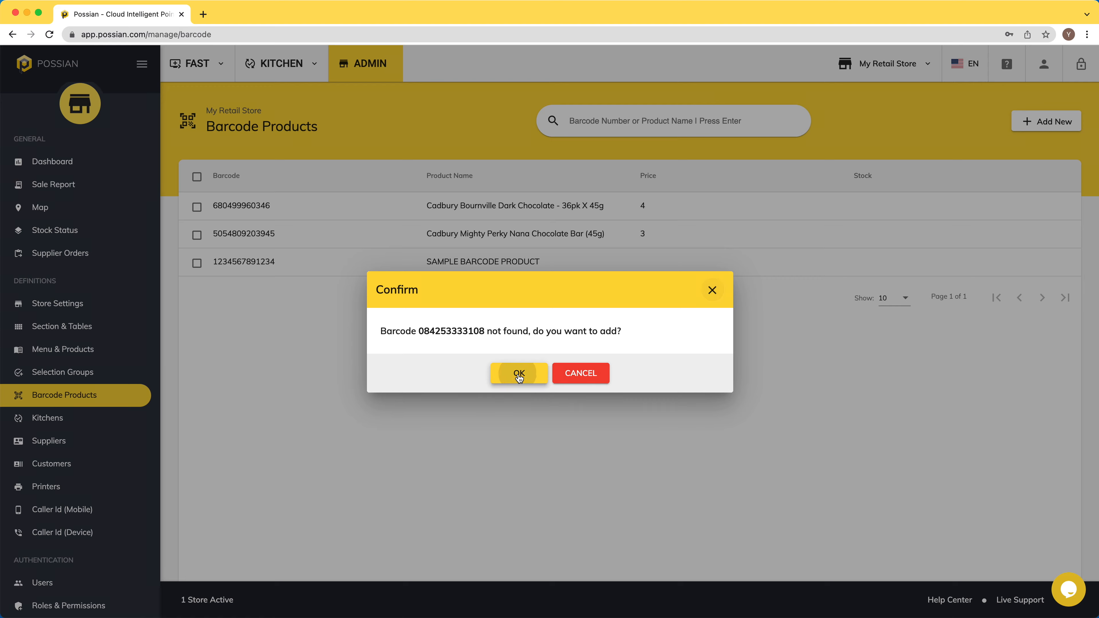
{"action": "left_click", "coordinate": [453, 258]}
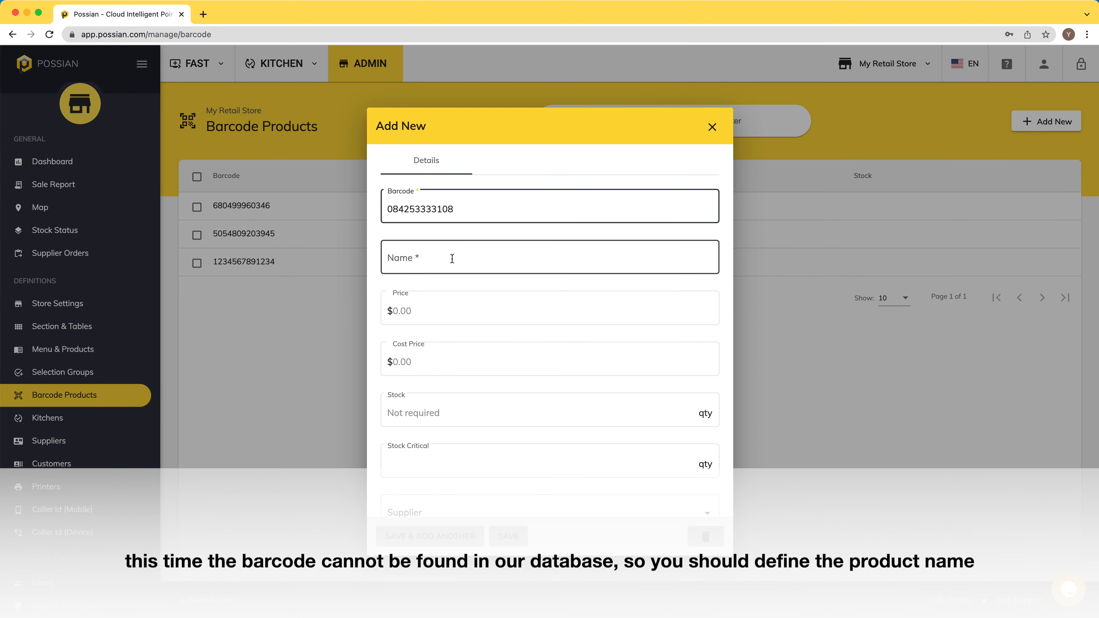
{"action": "type", "text": "Ric"}
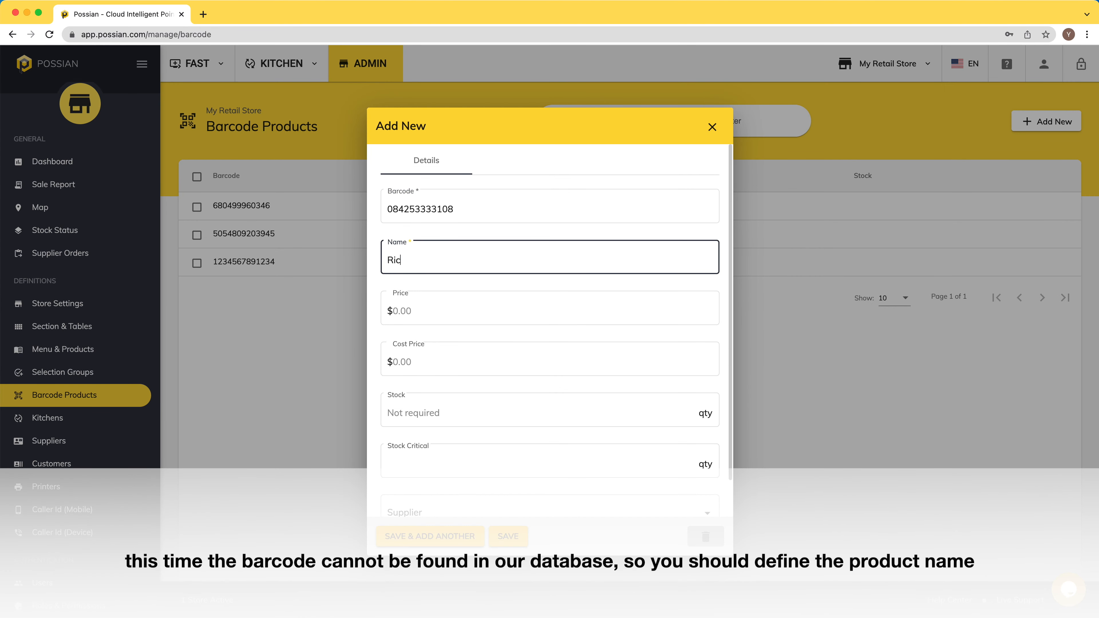
{"action": "type", "text": "e Dream Organic "}
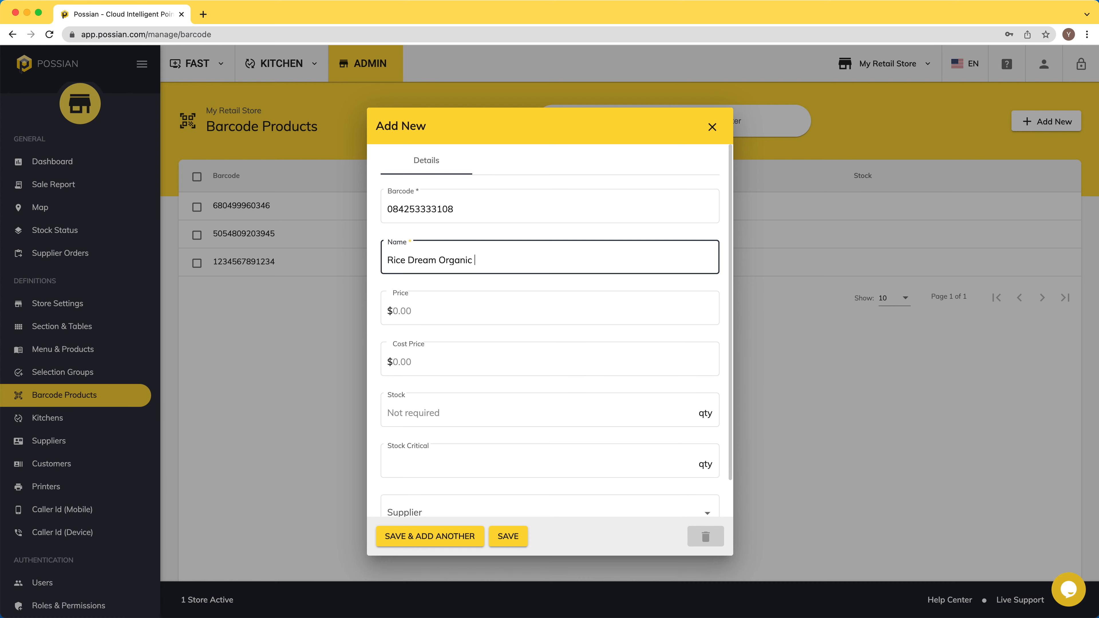
{"action": "type", "text": "Original Rice Milk 1L"}
{"action": "key", "text": "Tab"}
{"action": "type", "text": "5"}
{"action": "scroll", "coordinate": [469, 399], "scroll_direction": "down", "scroll_amount": 1}
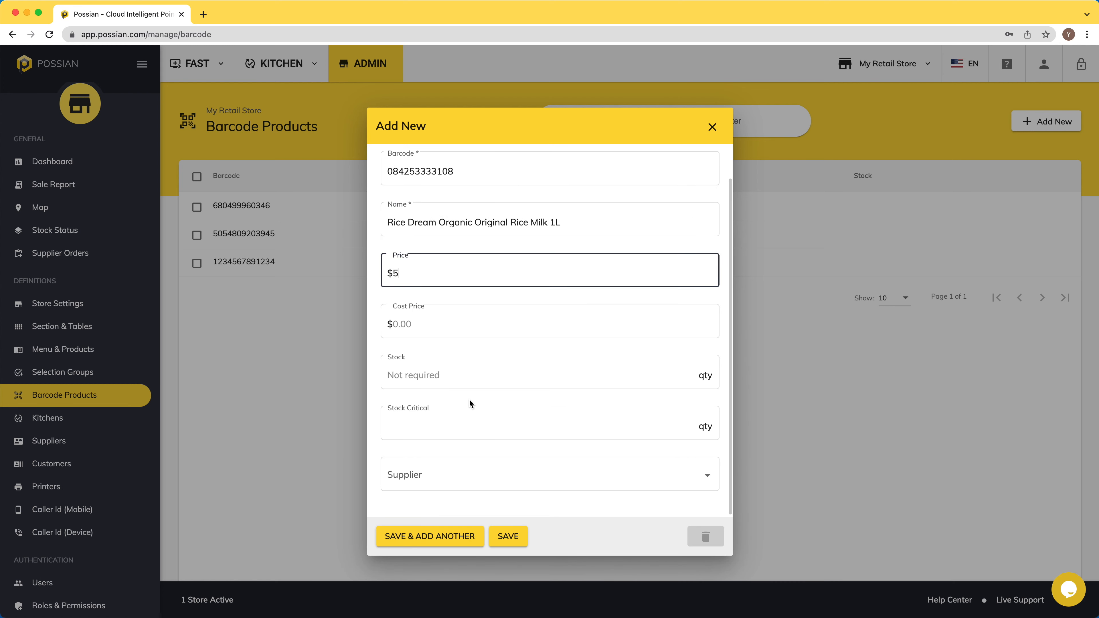
{"action": "left_click", "coordinate": [508, 536]}
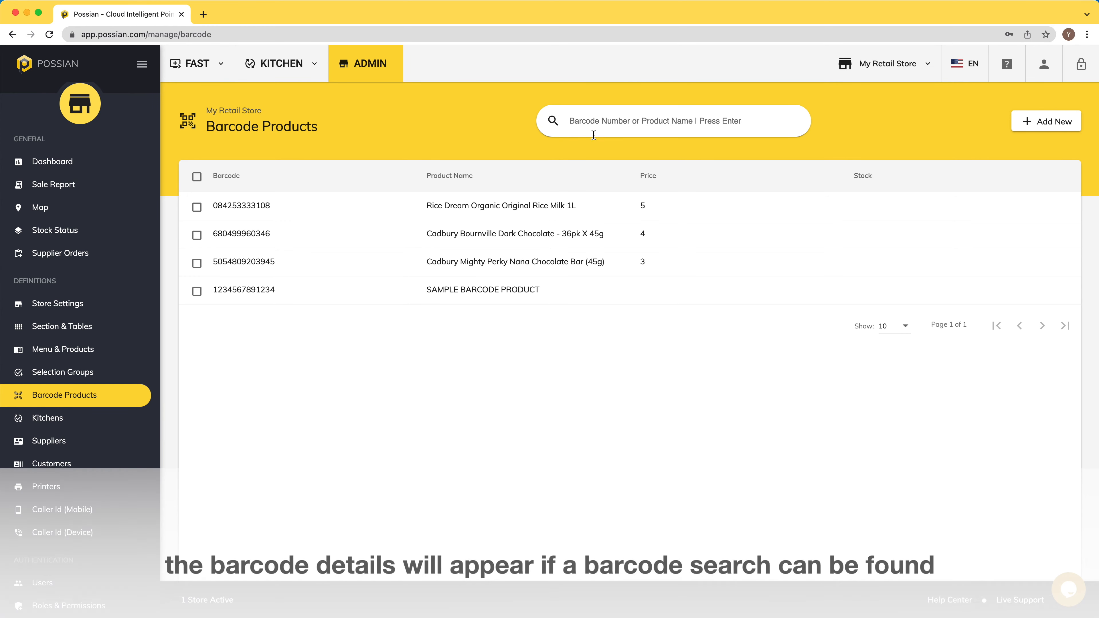
{"action": "type", "text": "084253333108"}
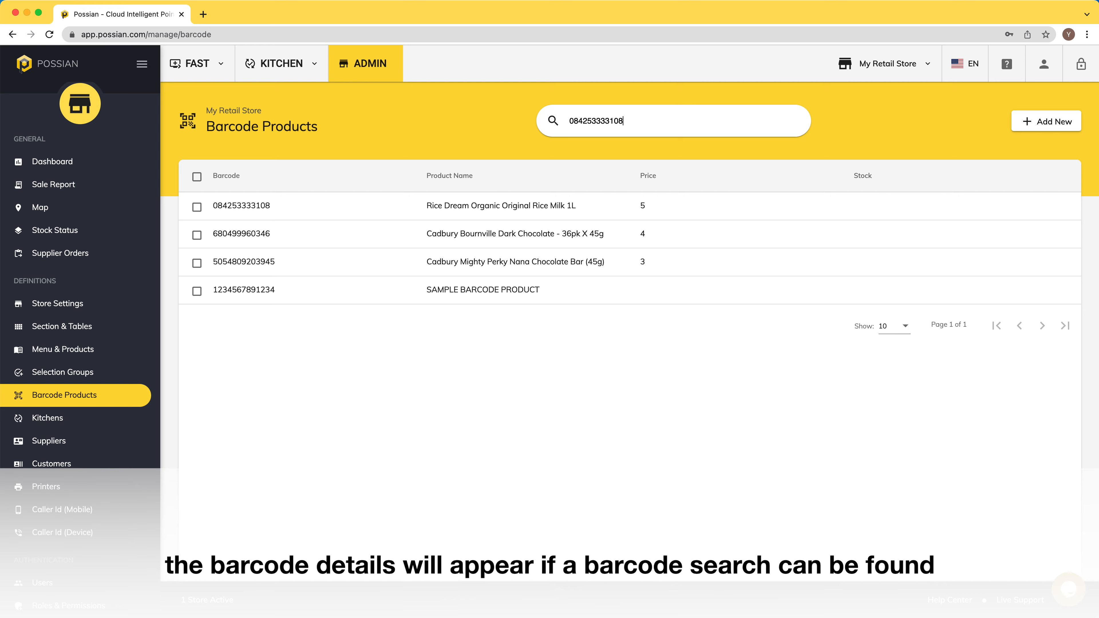
{"action": "key", "text": "Return"}
{"action": "scroll", "coordinate": [549, 283], "scroll_direction": "down", "scroll_amount": 2}
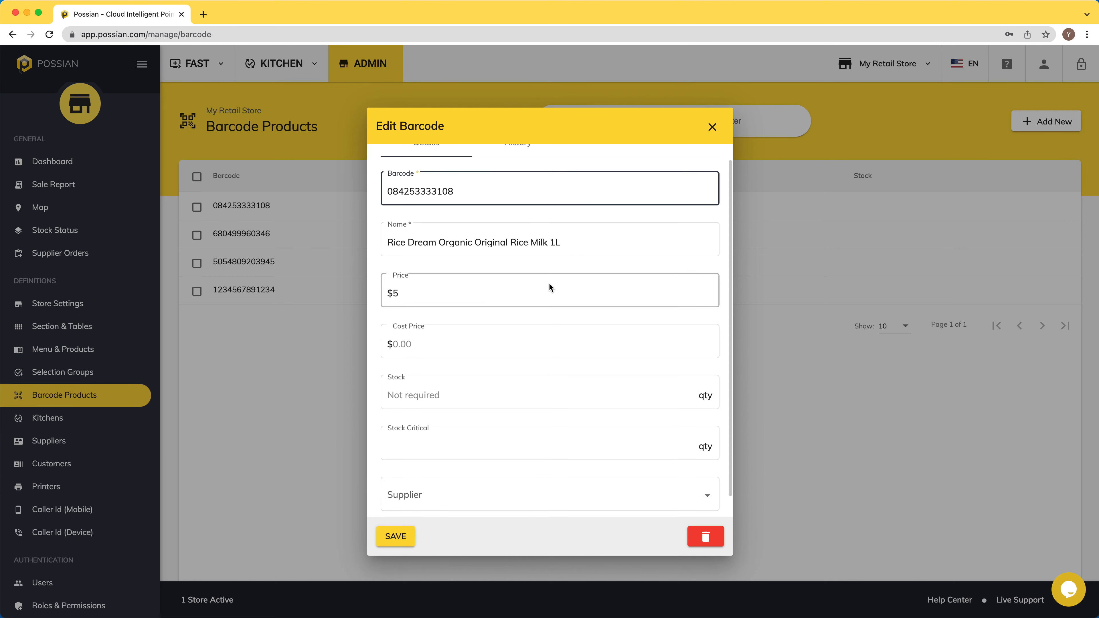
{"action": "scroll", "coordinate": [549, 283], "scroll_direction": "up", "scroll_amount": 2}
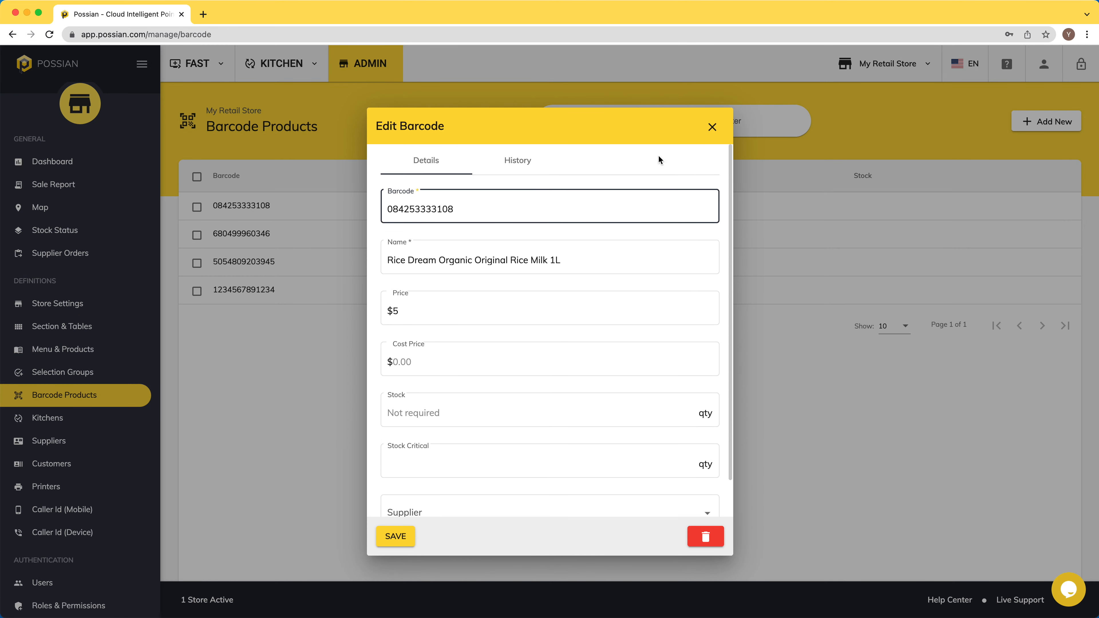
{"action": "left_click", "coordinate": [712, 127]}
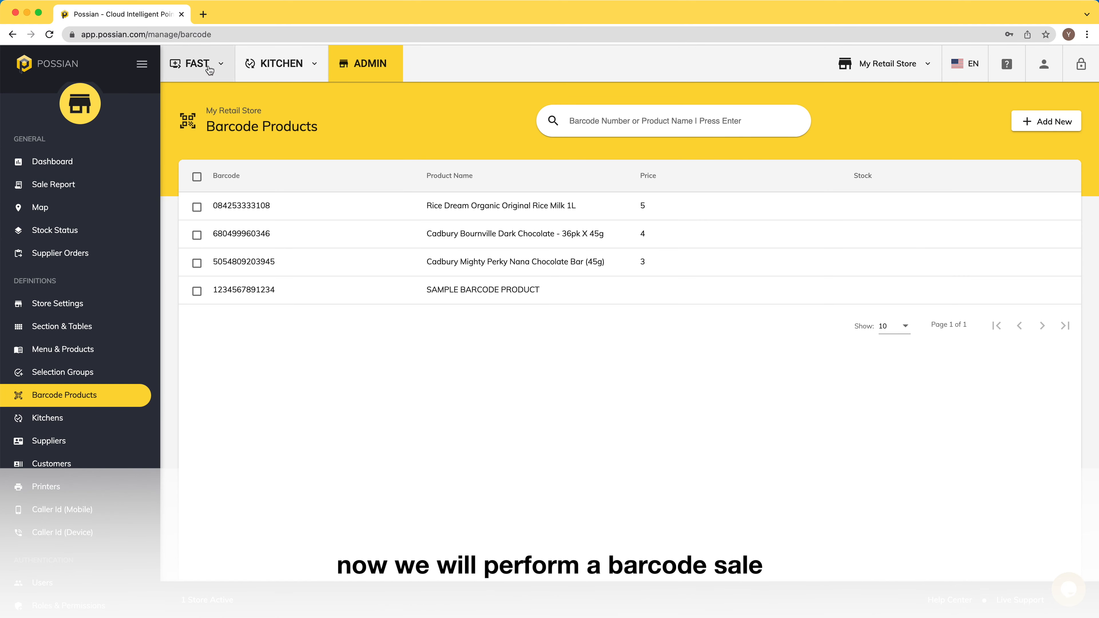
{"action": "left_click", "coordinate": [210, 70]}
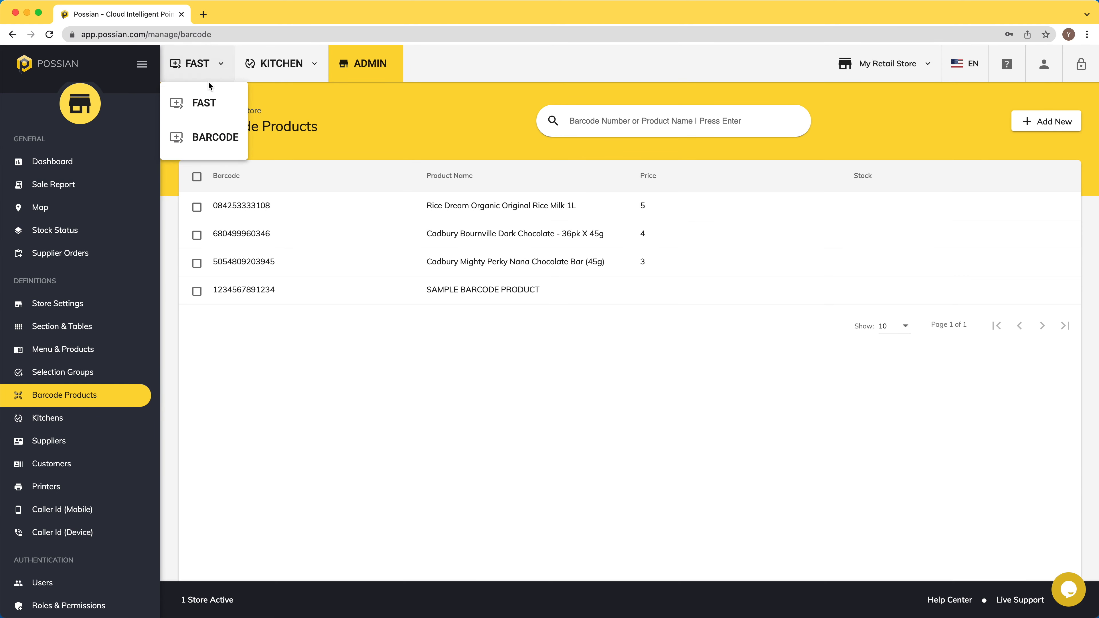
{"action": "left_click", "coordinate": [209, 140]}
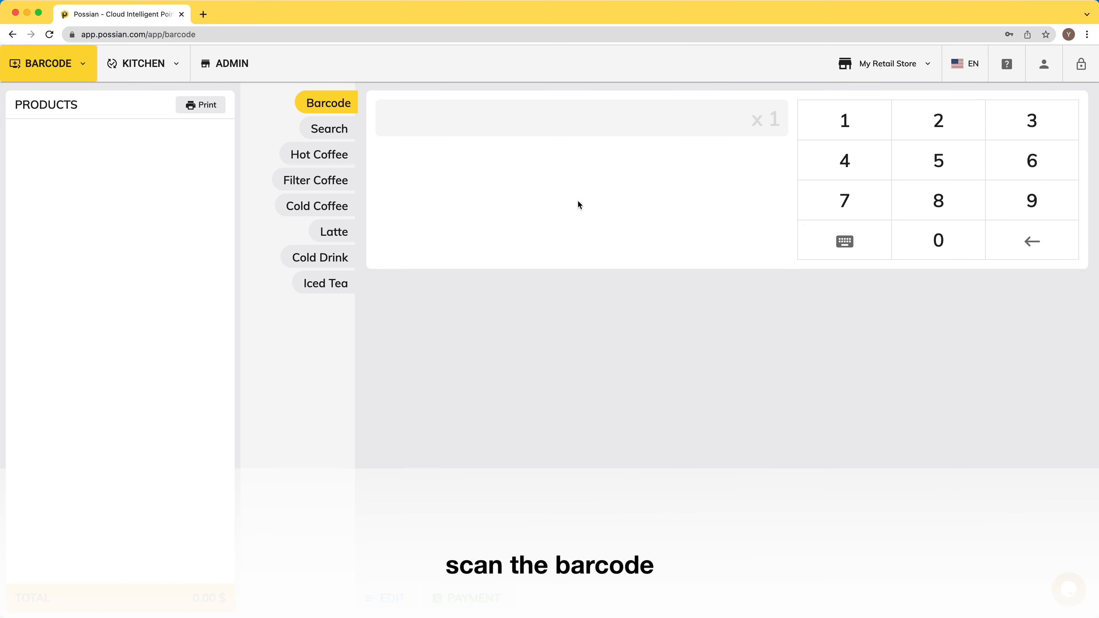
{"action": "type", "text": "084253333108"}
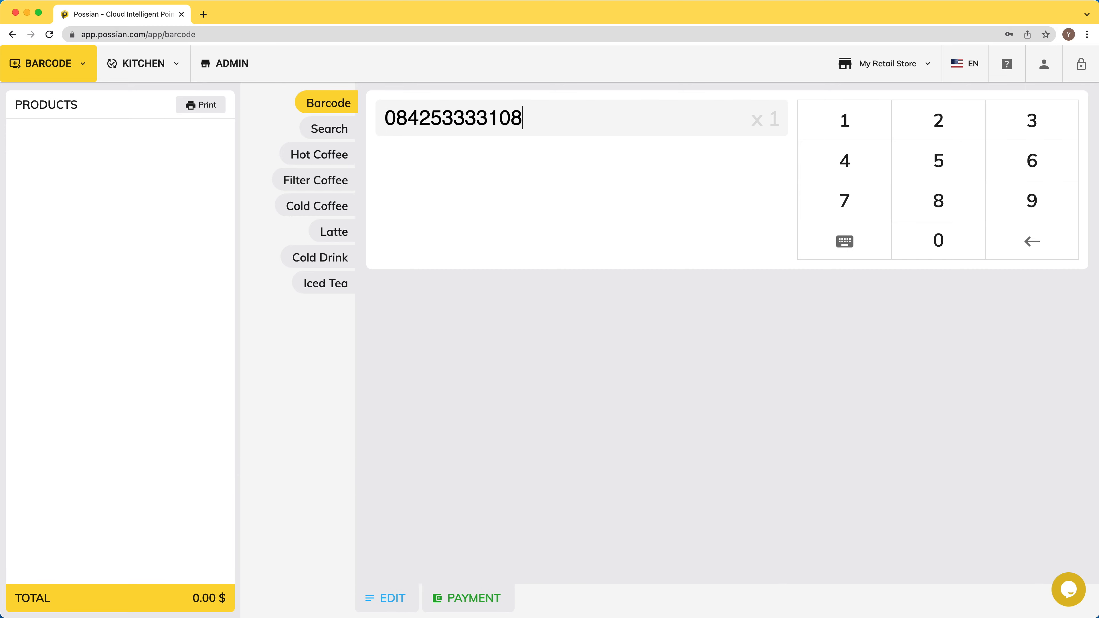
{"action": "key", "text": "Return"}
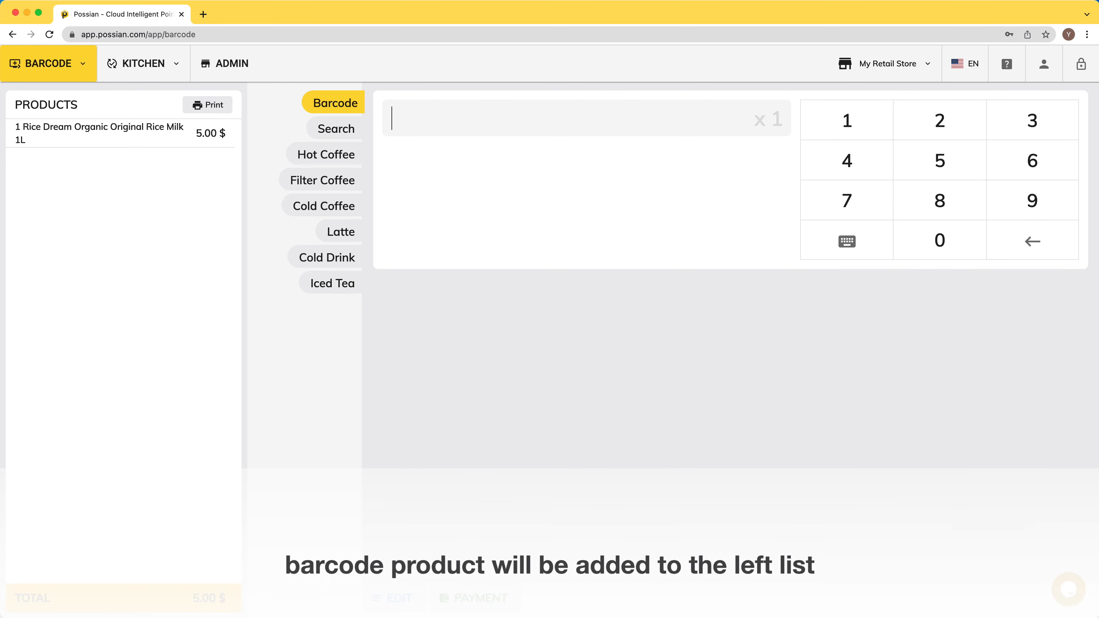
{"action": "type", "text": "7218654155036"}
{"action": "key", "text": "Return"}
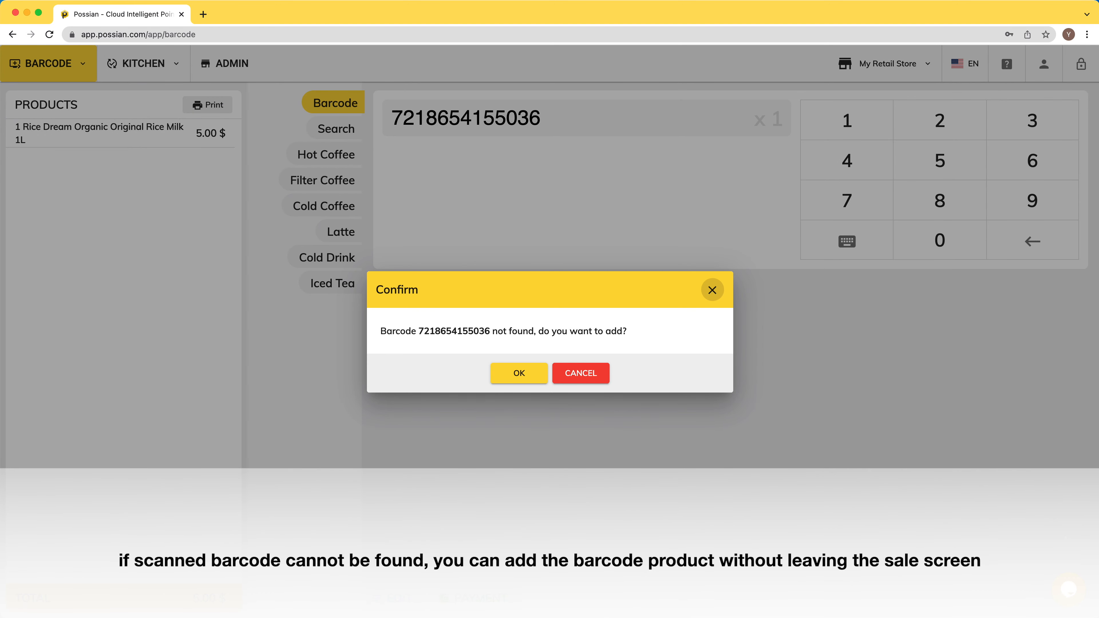
{"action": "left_click", "coordinate": [519, 374]}
{"action": "left_click", "coordinate": [459, 258]}
{"action": "type", "text": "New Barcode Product"}
{"action": "key", "text": "Tab"}
{"action": "type", "text": "3"}
{"action": "key", "text": "Tab"}
{"action": "left_click", "coordinate": [395, 536]}
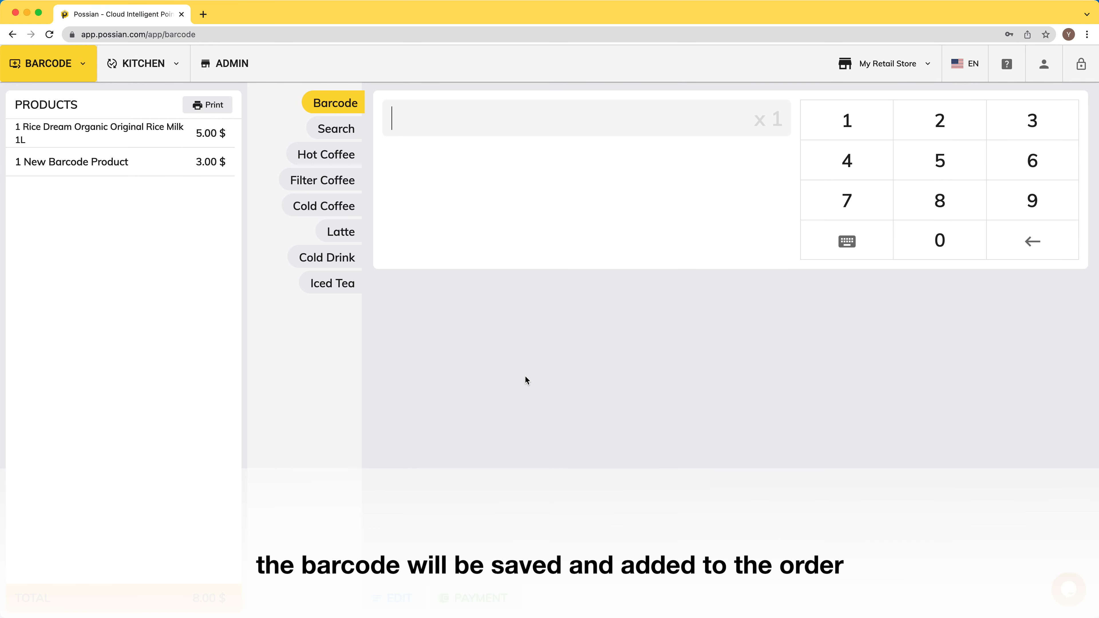
{"action": "type", "text": "5054809203945"}
{"action": "key", "text": "Return"}
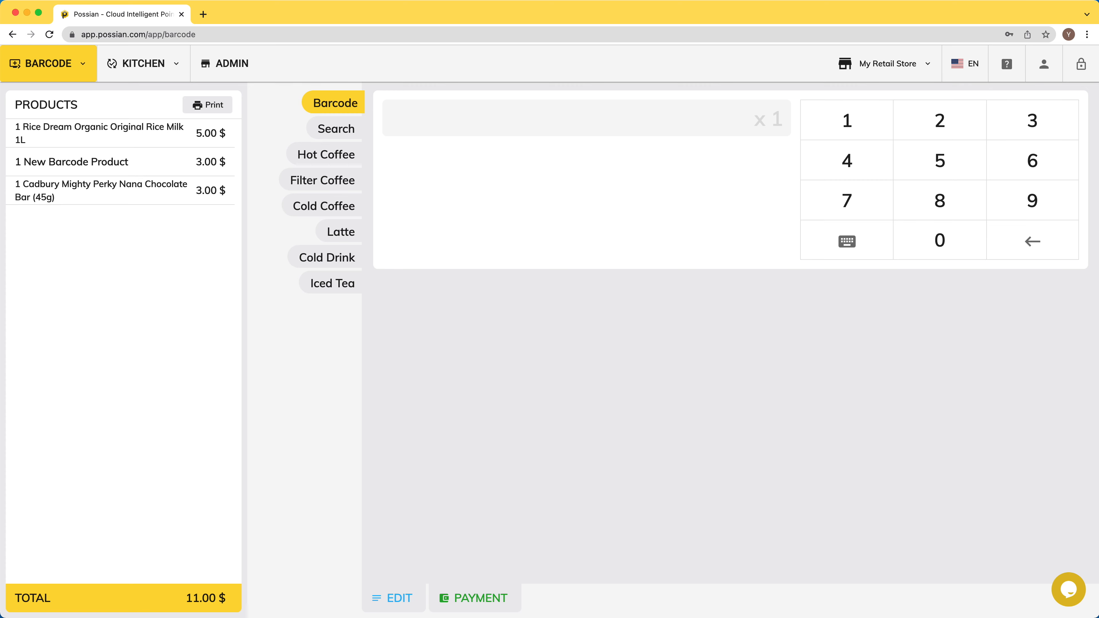
{"action": "type", "text": "5054809203945"}
{"action": "key", "text": "Return"}
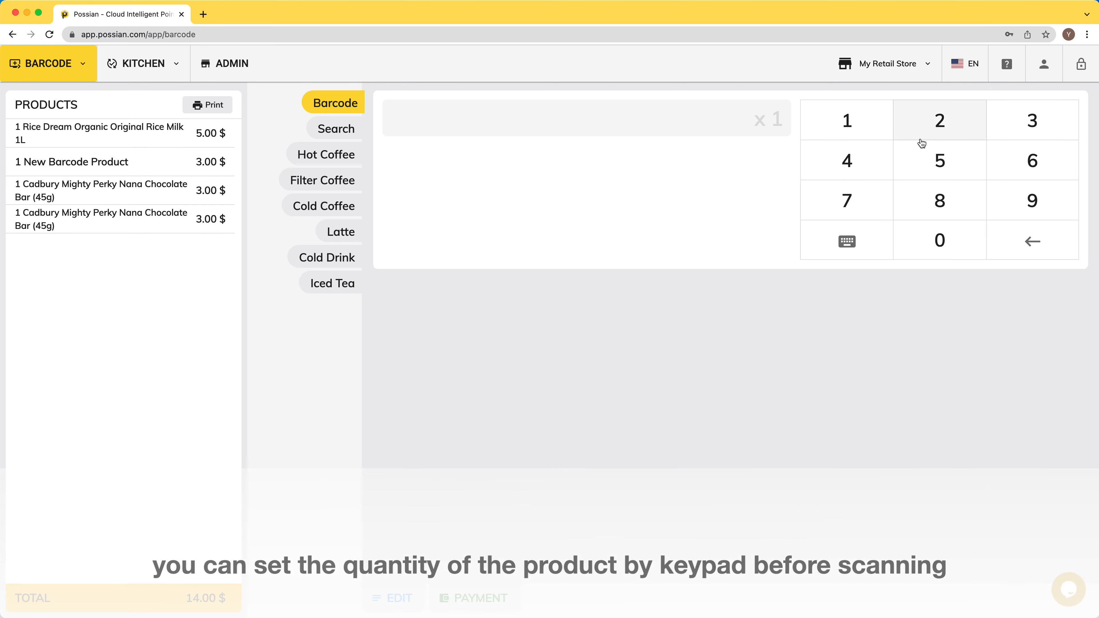
Step: Add five Cadbury Bournville Dark Chocolate packs with quantity 5 on the keypad
{"action": "left_click", "coordinate": [929, 162]}
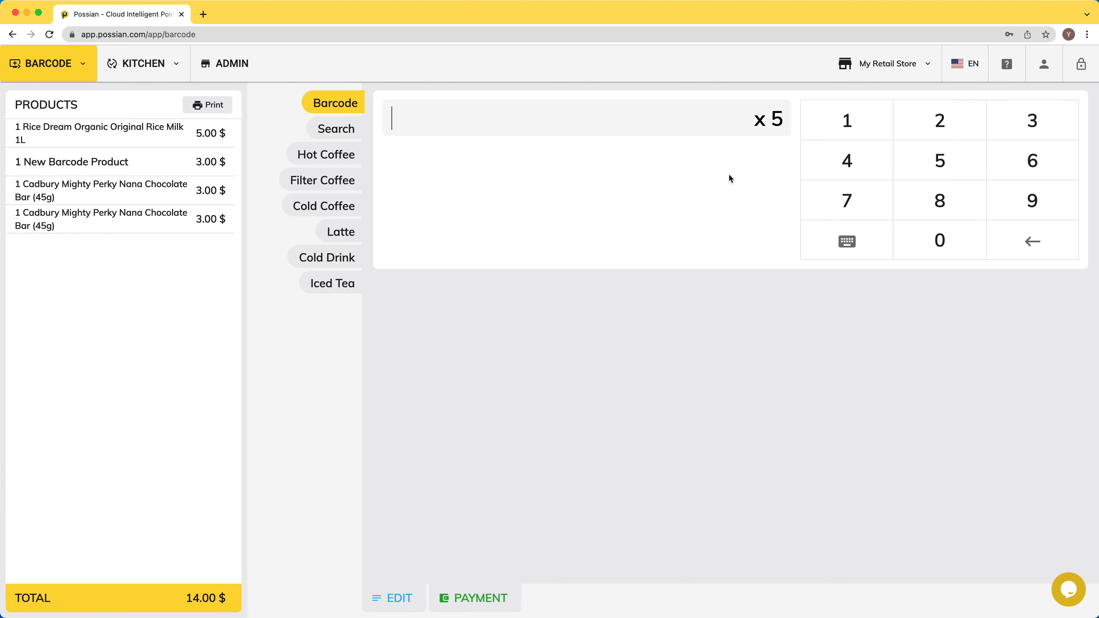
{"action": "key", "text": "Return"}
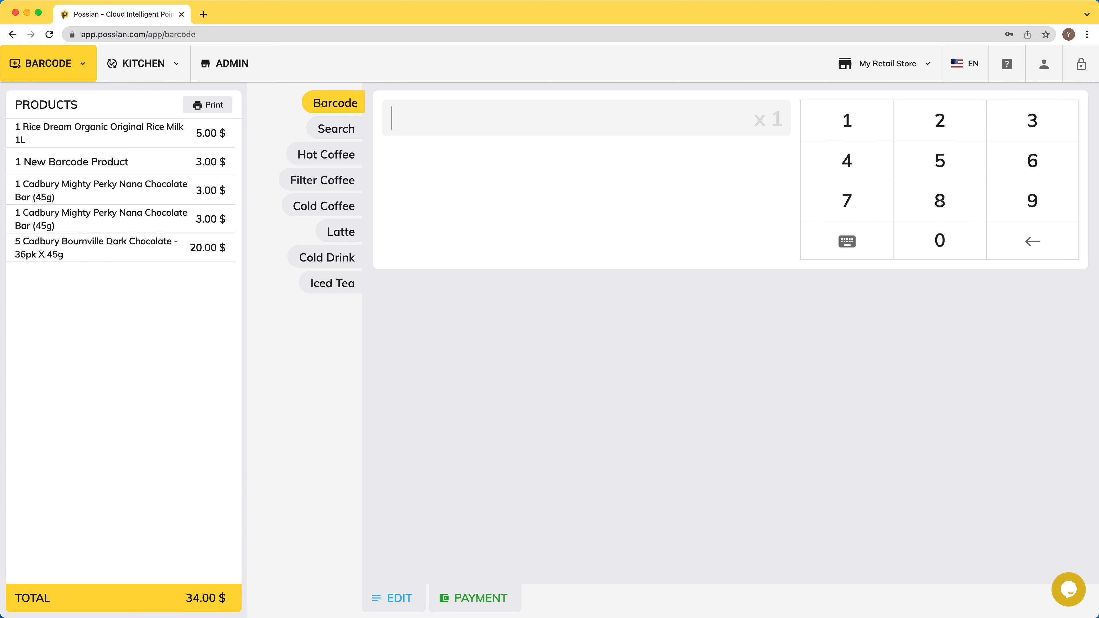
{"action": "left_click", "coordinate": [859, 243]}
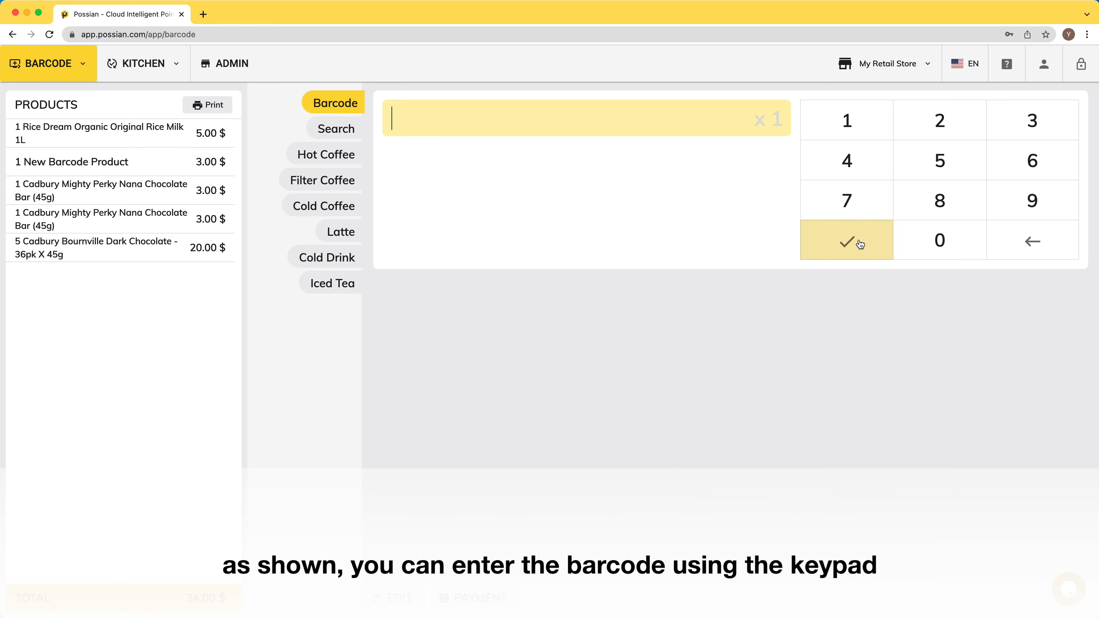
{"action": "left_click", "coordinate": [940, 240]}
{"action": "left_click", "coordinate": [937, 206]}
{"action": "left_click", "coordinate": [866, 162]}
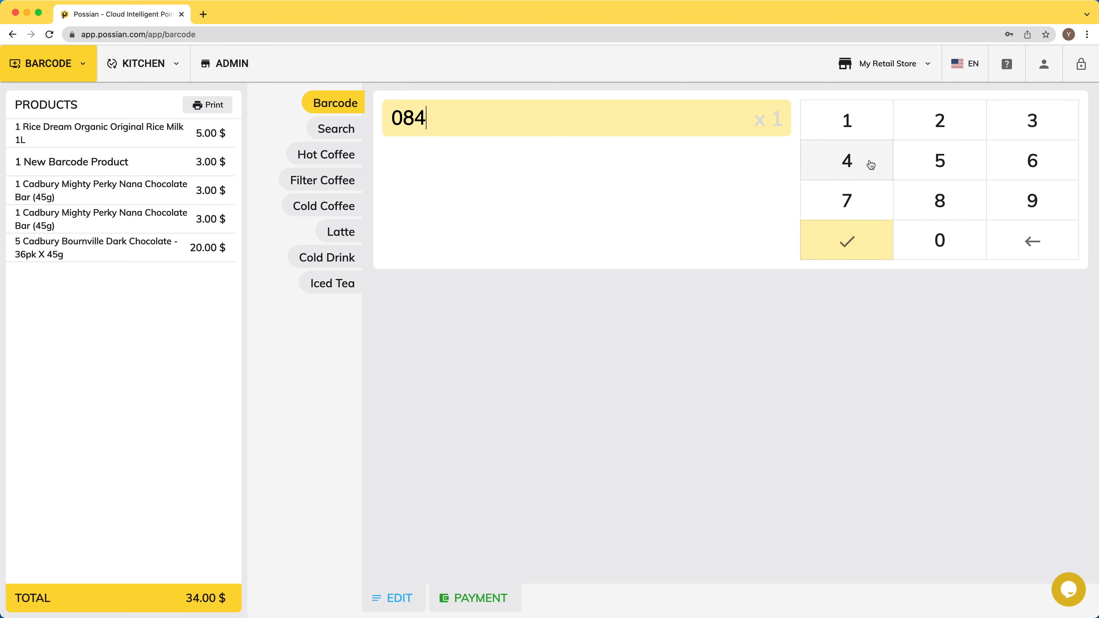
{"action": "left_click", "coordinate": [930, 136]}
{"action": "left_click", "coordinate": [939, 162]}
{"action": "left_click", "coordinate": [1012, 130]}
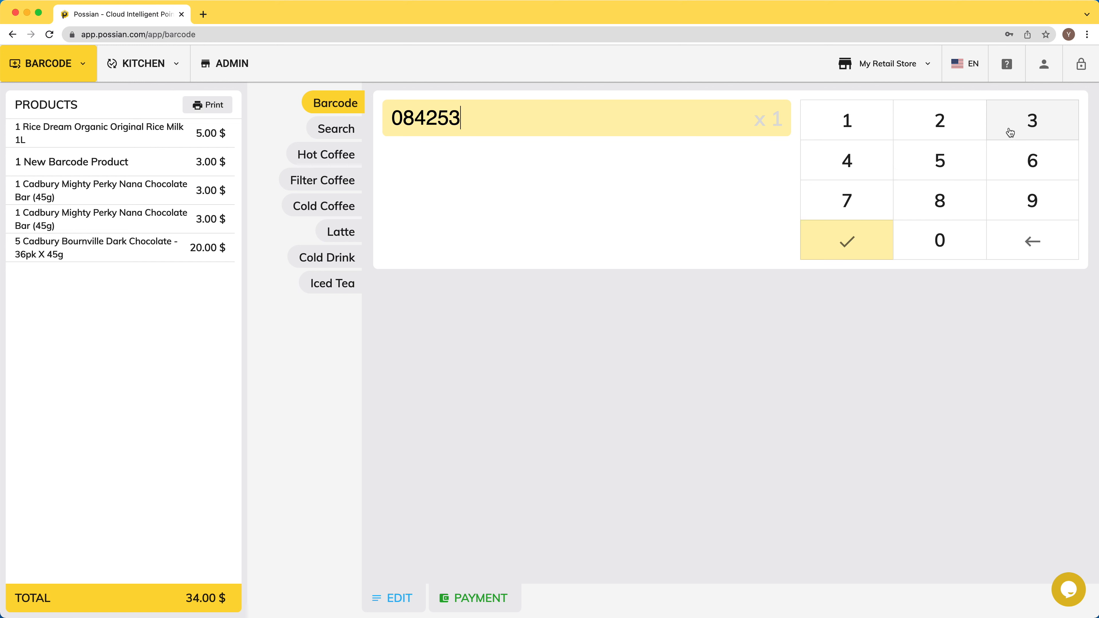
{"action": "left_click", "coordinate": [1013, 130]}
{"action": "left_click", "coordinate": [1026, 121]}
{"action": "left_click", "coordinate": [1026, 122]}
{"action": "left_click", "coordinate": [848, 121]}
{"action": "left_click", "coordinate": [940, 241]}
{"action": "left_click", "coordinate": [940, 201]}
{"action": "left_click", "coordinate": [847, 240]}
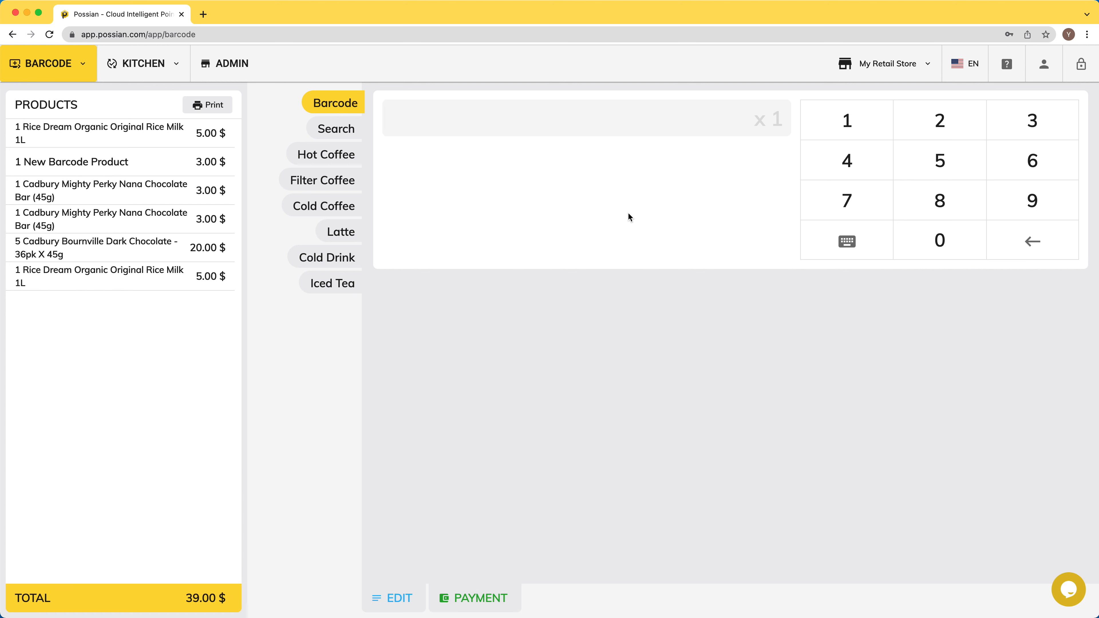
{"action": "type", "text": "084253333108"}
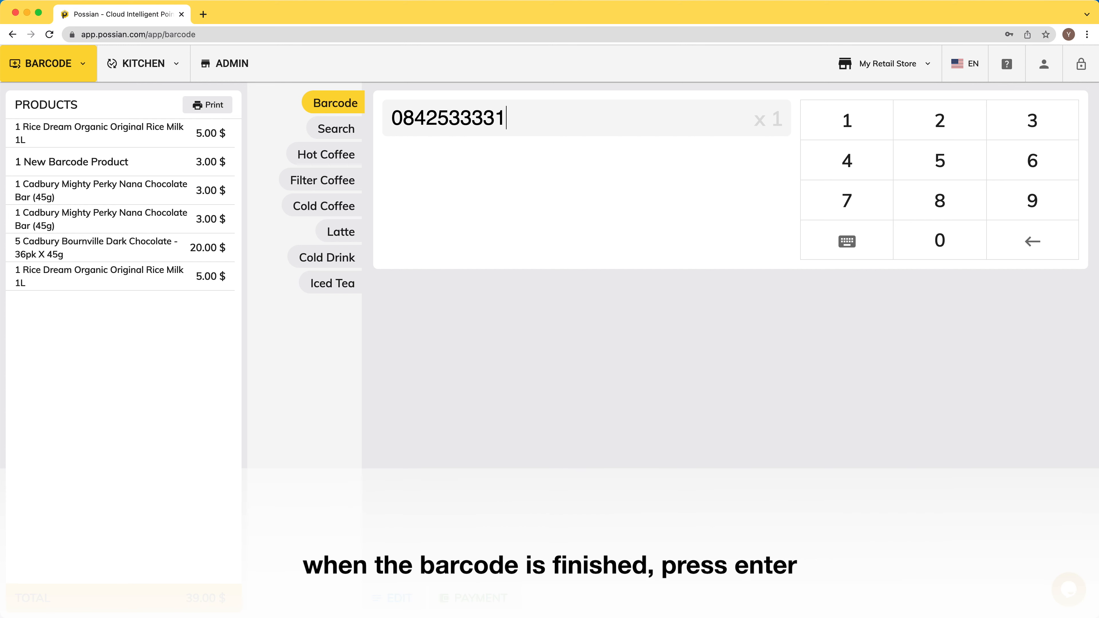
{"action": "key", "text": "Return"}
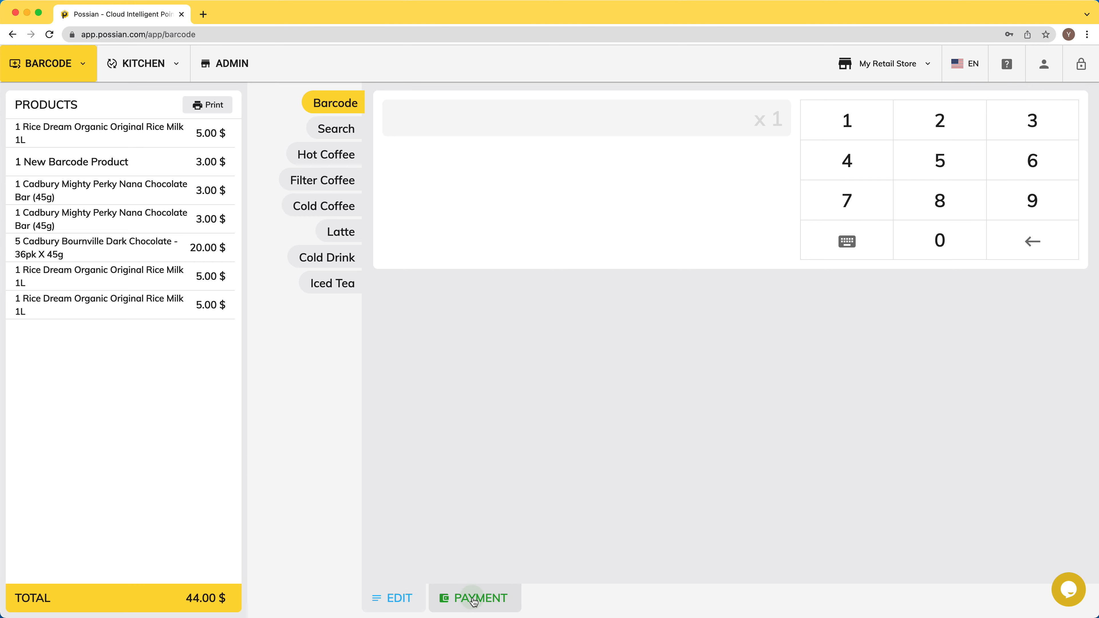
Step: Pay the 44.00 $ order fully in cash and complete the sale
{"action": "left_click", "coordinate": [473, 598]}
{"action": "left_click", "coordinate": [839, 315]}
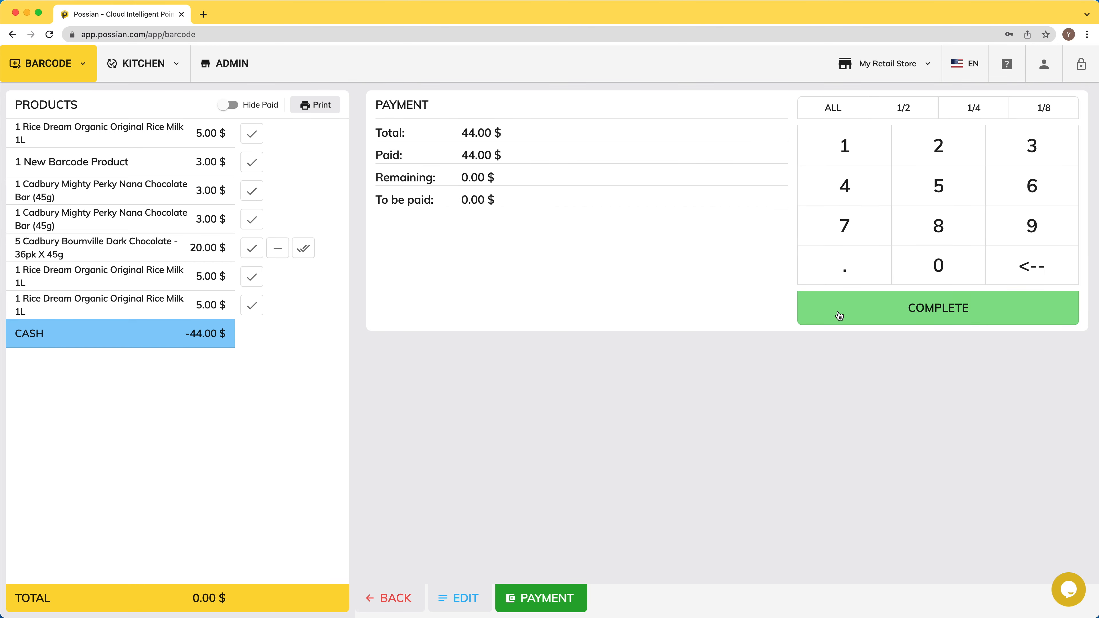
{"action": "left_click", "coordinate": [839, 316]}
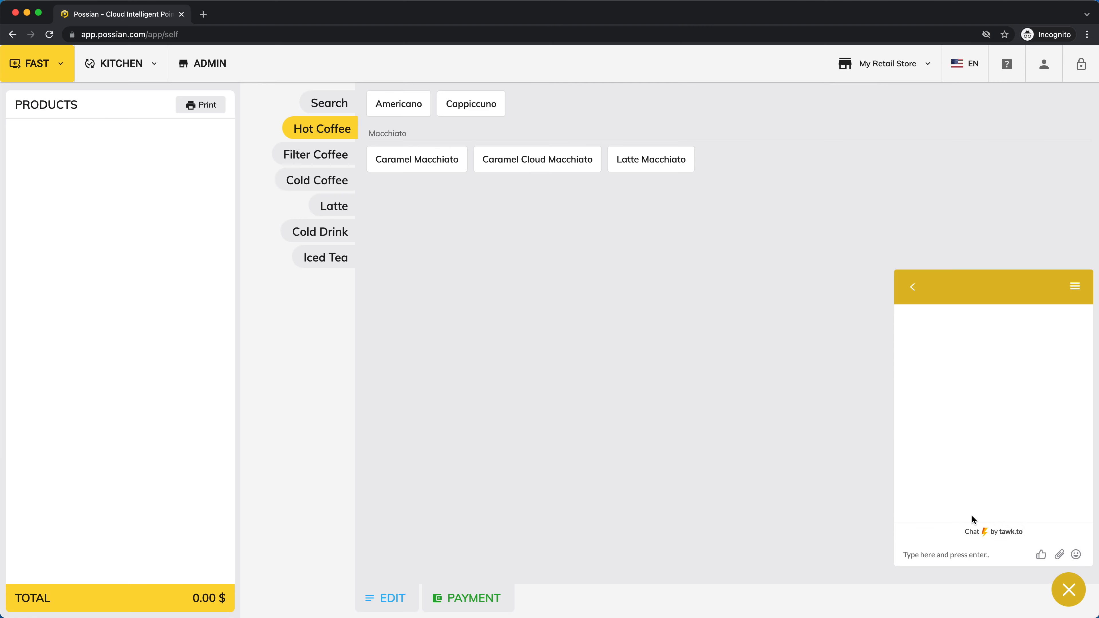
Step: Send 'Hi, I want to ask something..' to live support, then close the chat
{"action": "type", "text": "Hi, I want to ask "}
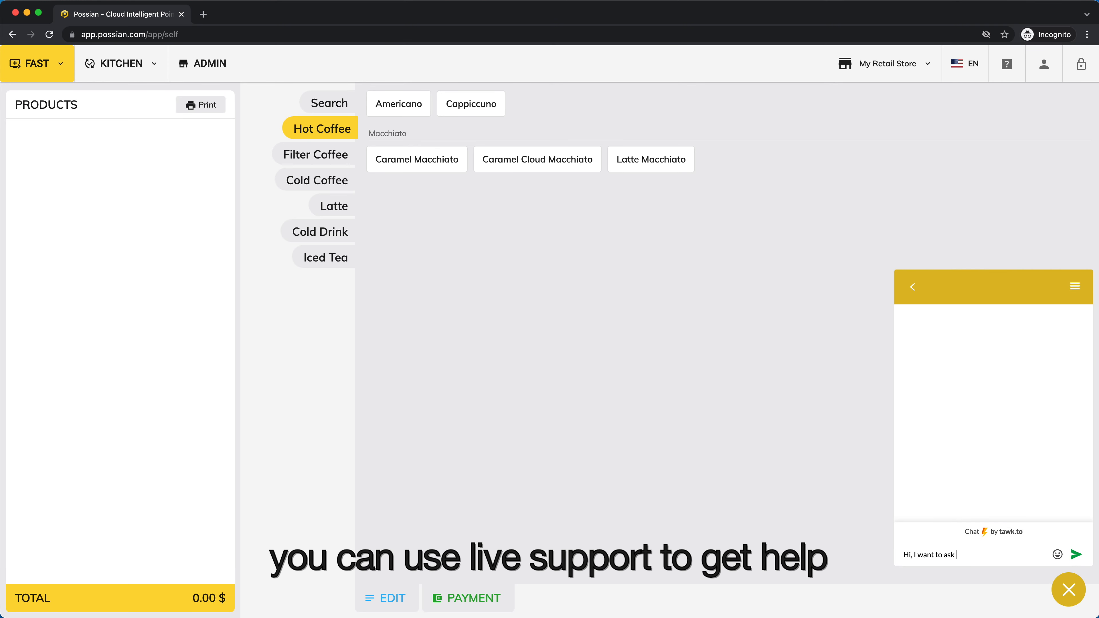
{"action": "type", "text": "something.."}
{"action": "key", "text": "Return"}
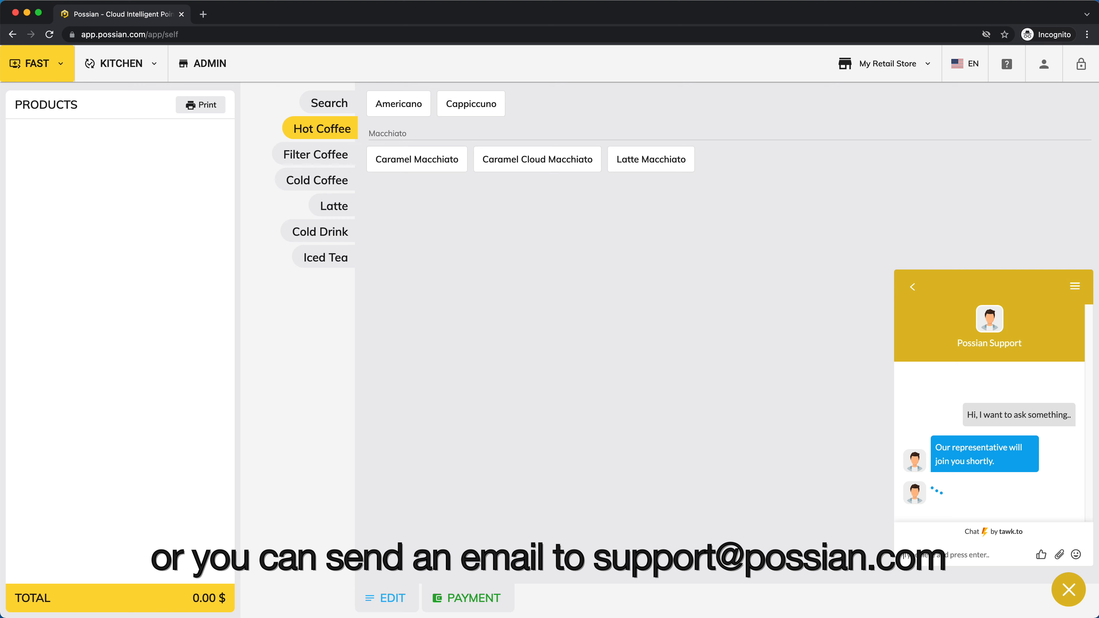
{"action": "left_click", "coordinate": [1068, 589]}
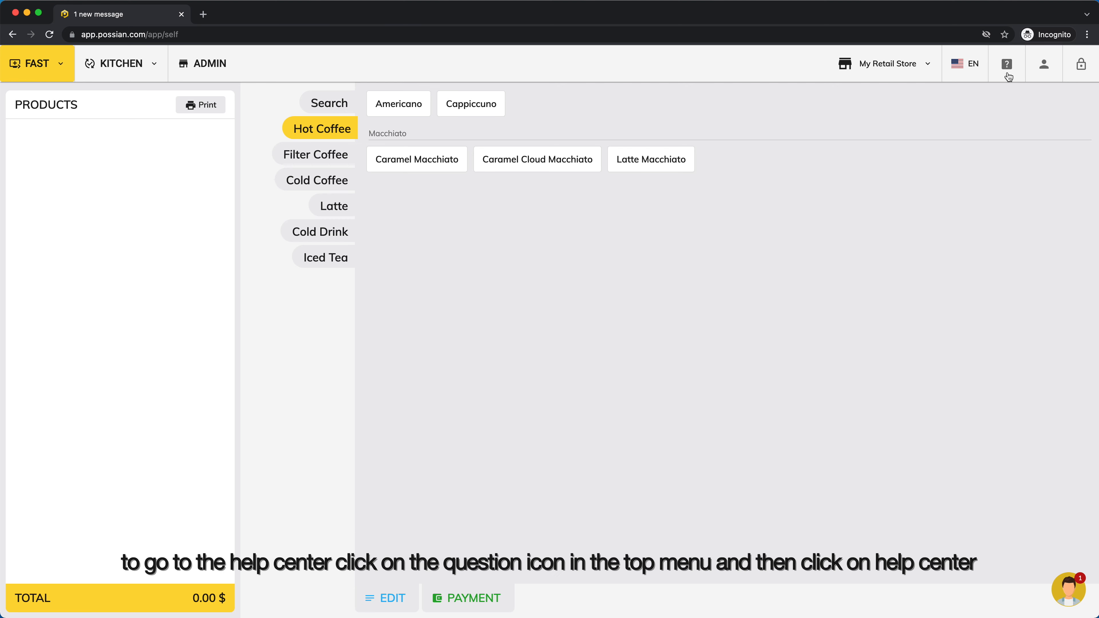
Step: Go from the question-mark Sale Types help to the full HELP CENTER page
{"action": "left_click", "coordinate": [1008, 71]}
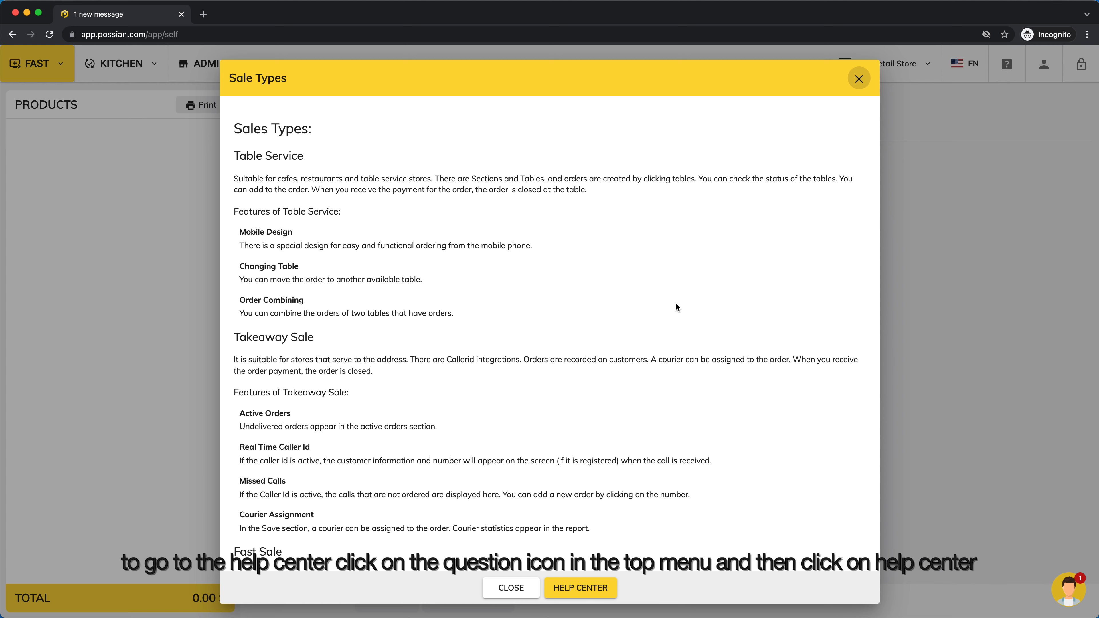
{"action": "scroll", "coordinate": [676, 305], "scroll_direction": "down", "scroll_amount": 5}
{"action": "left_click", "coordinate": [580, 588]}
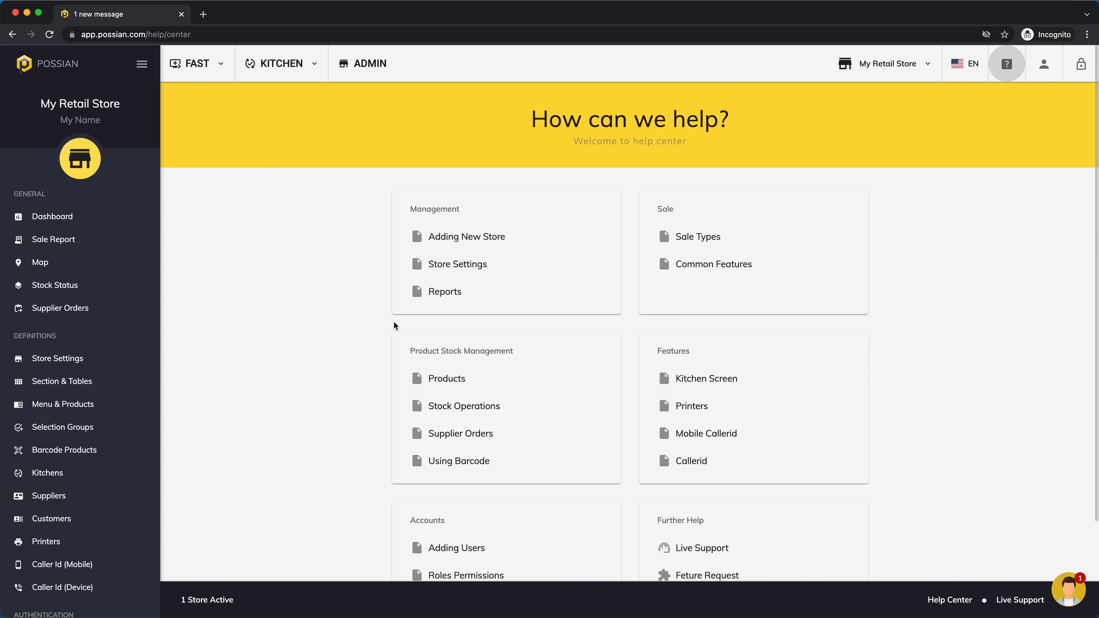
{"action": "scroll", "coordinate": [300, 296], "scroll_direction": "down", "scroll_amount": 2}
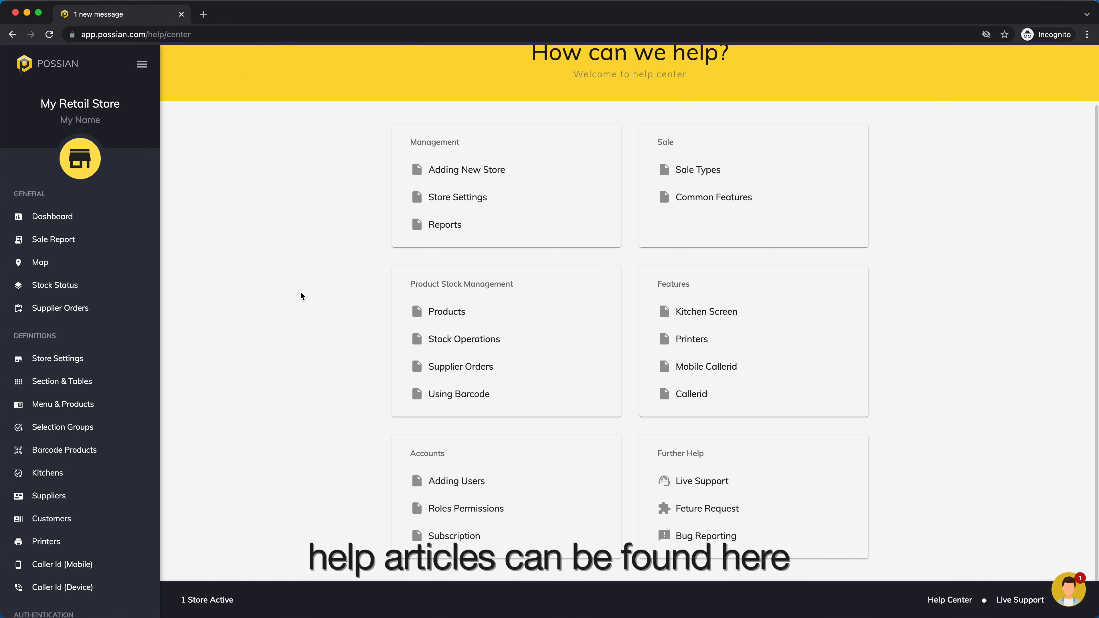
{"action": "scroll", "coordinate": [301, 296], "scroll_direction": "up", "scroll_amount": 2}
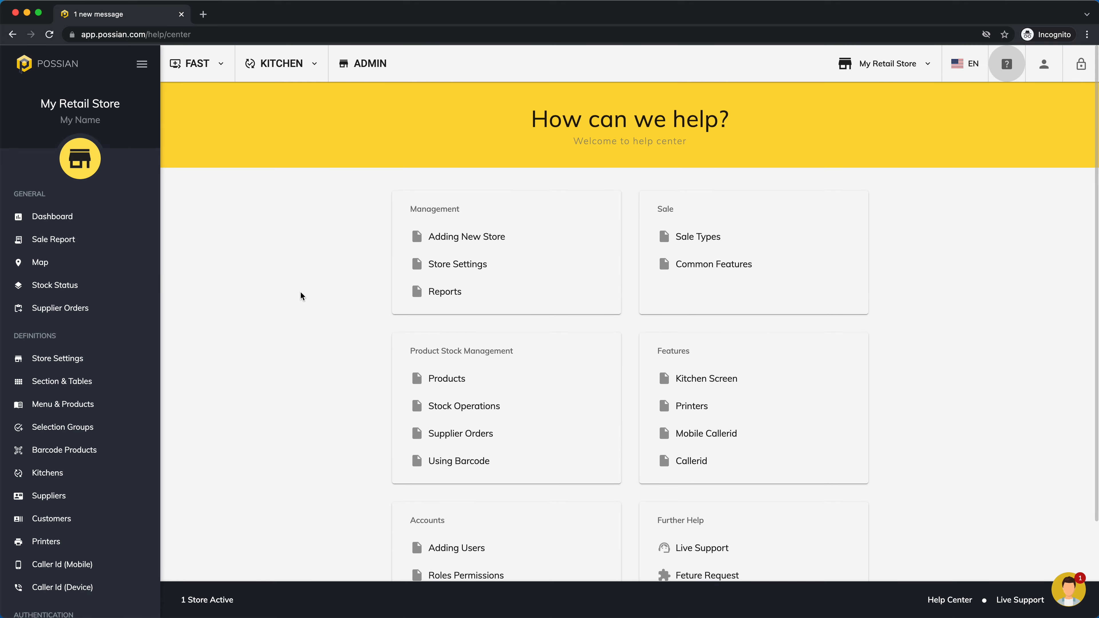